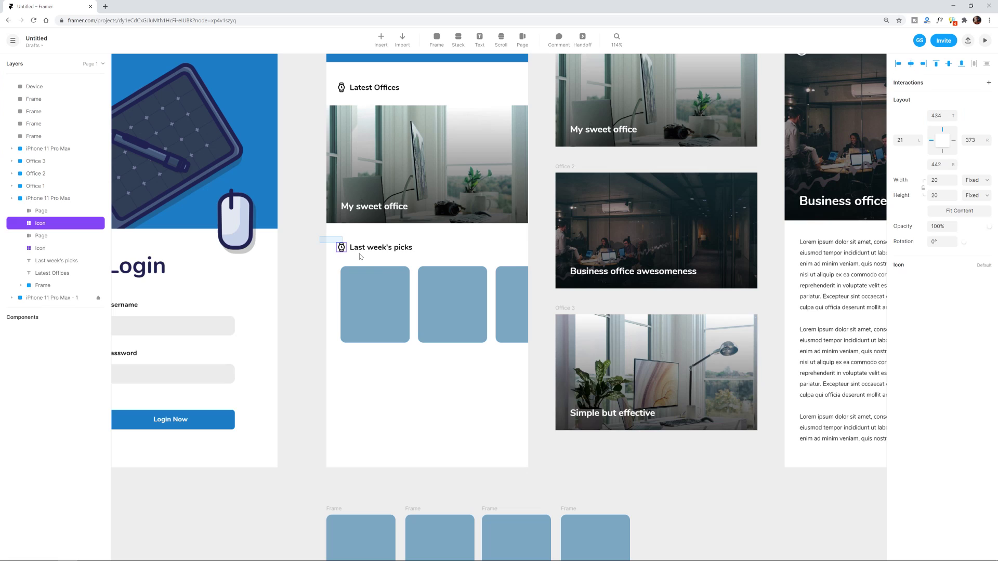
Duplicate the "Last week's picks" section below the original and retitle the copy "Trending Now"
left_click(478, 319)
key("ctrl+d")
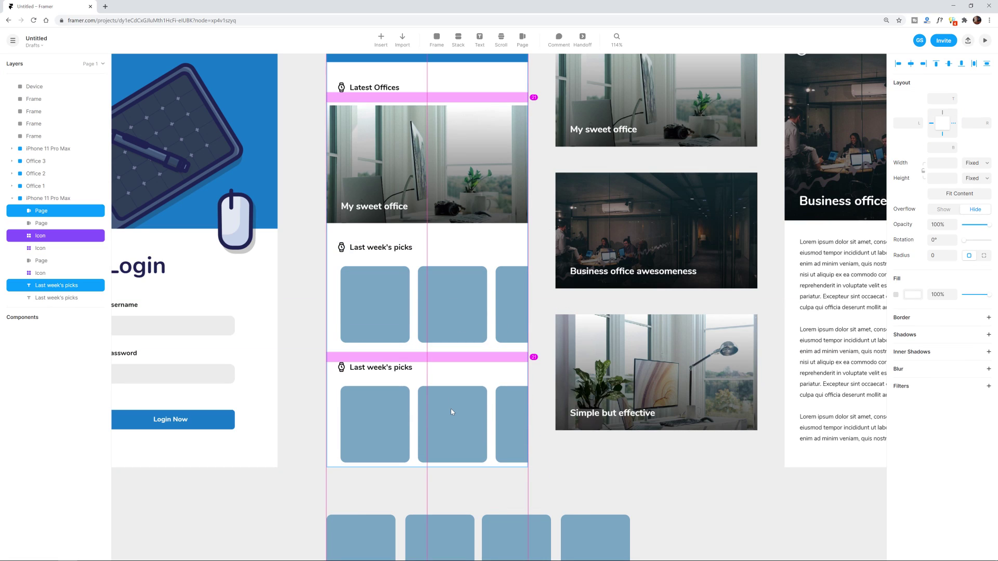
key("Escape")
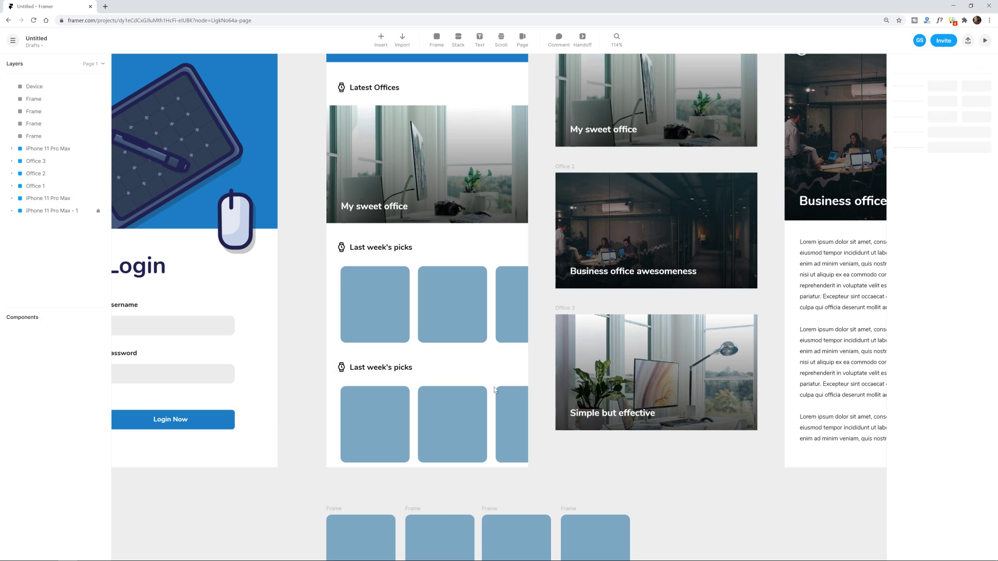
double_click(385, 369)
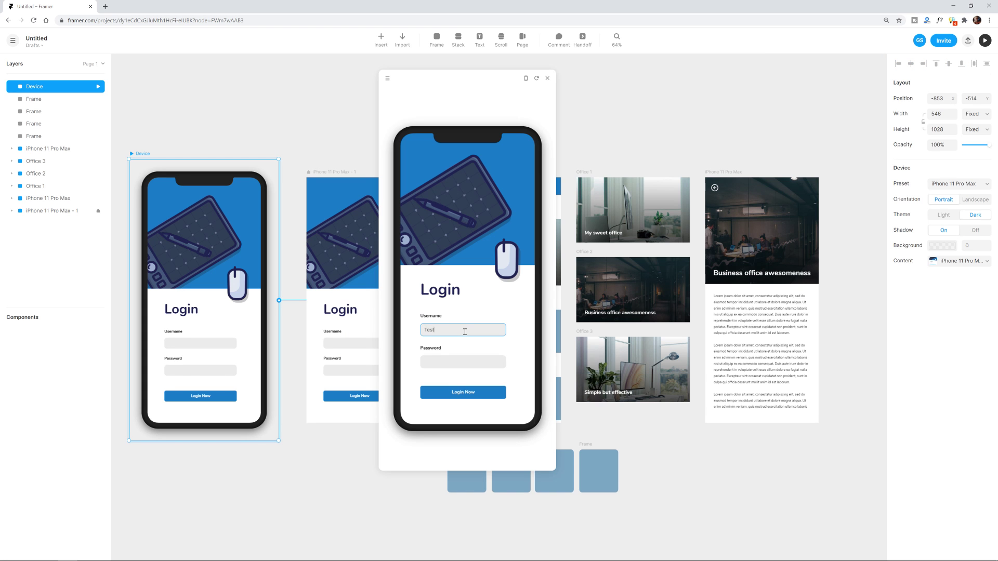
Test the prototype preview by logging in with the username "Testing", opening the featured office and going back from its detail screen
type("ing")
key("Tab")
left_click(470, 395)
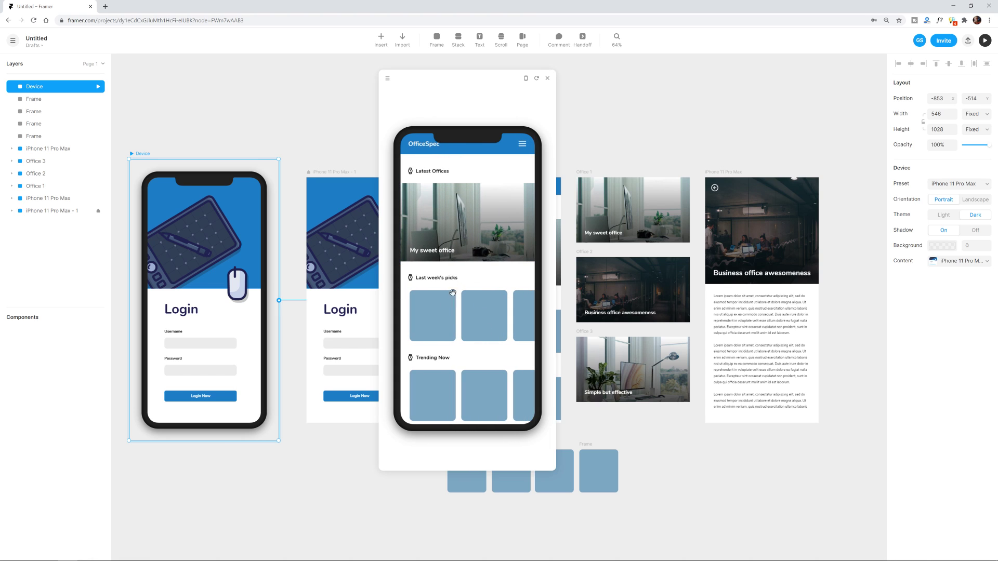
left_click(448, 225)
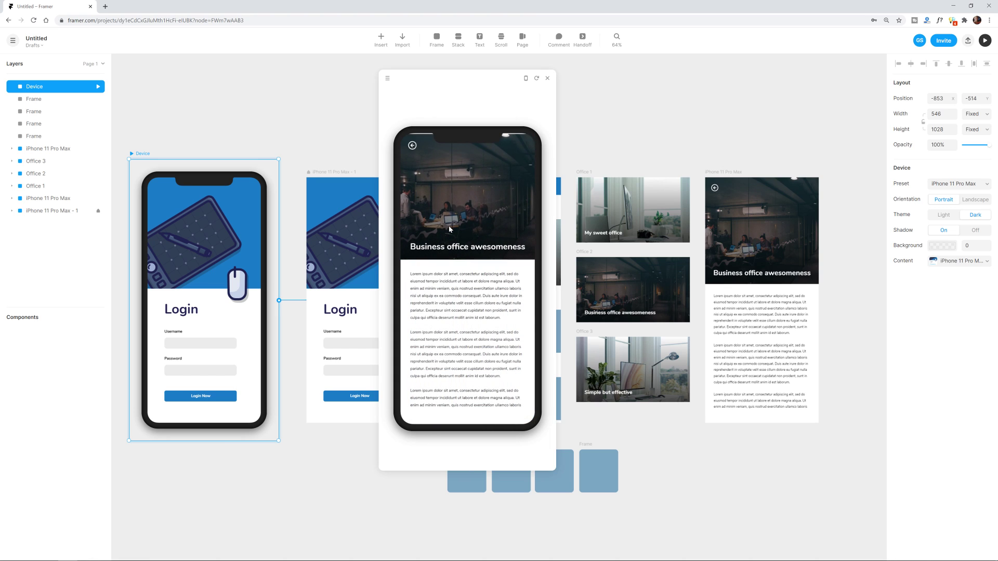
left_click(411, 147)
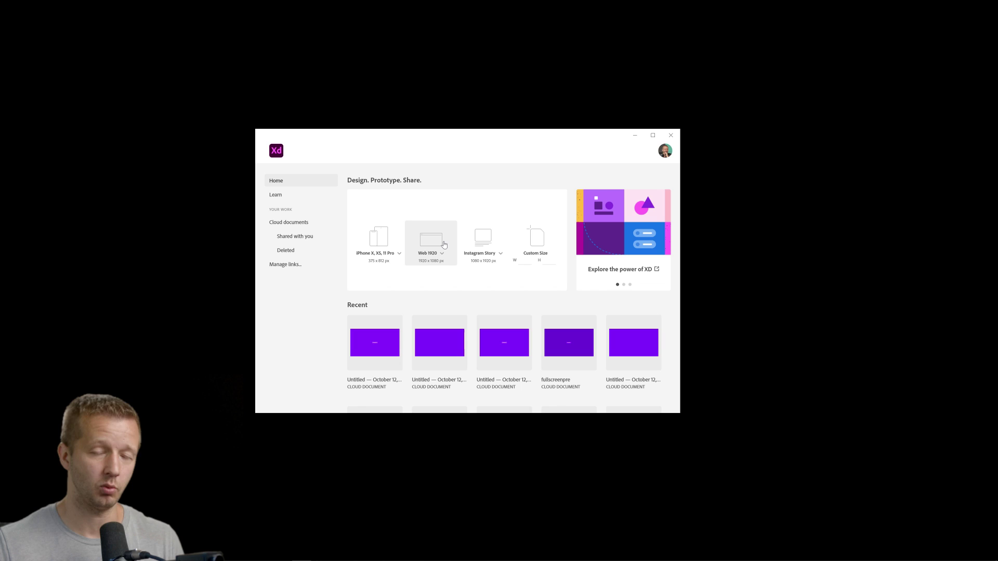
Switch to Adobe XD and create a new Web 1920 (1920 x 1080 px) document in a maximized window
left_click_drag(493, 140, 483, 123)
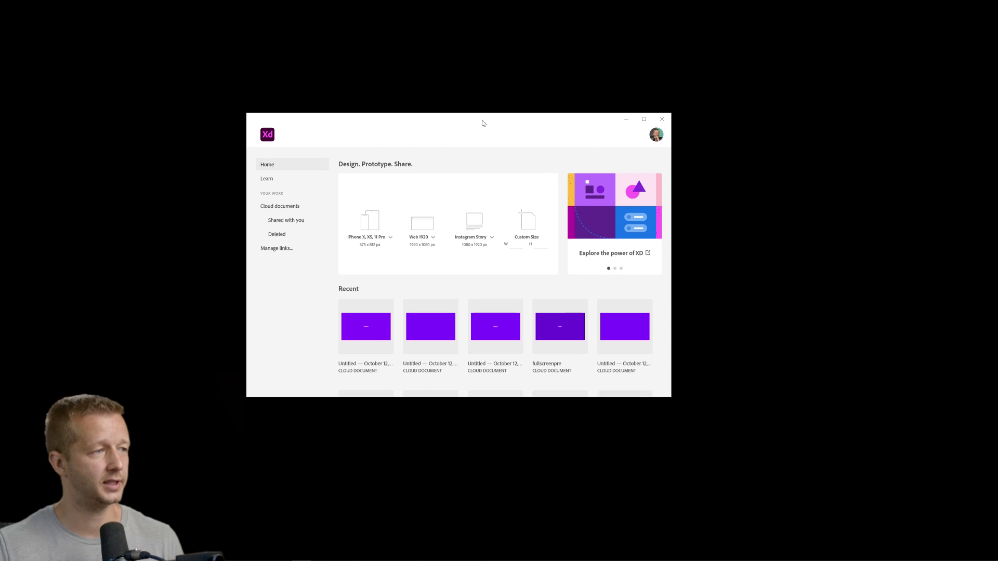
left_click(429, 229)
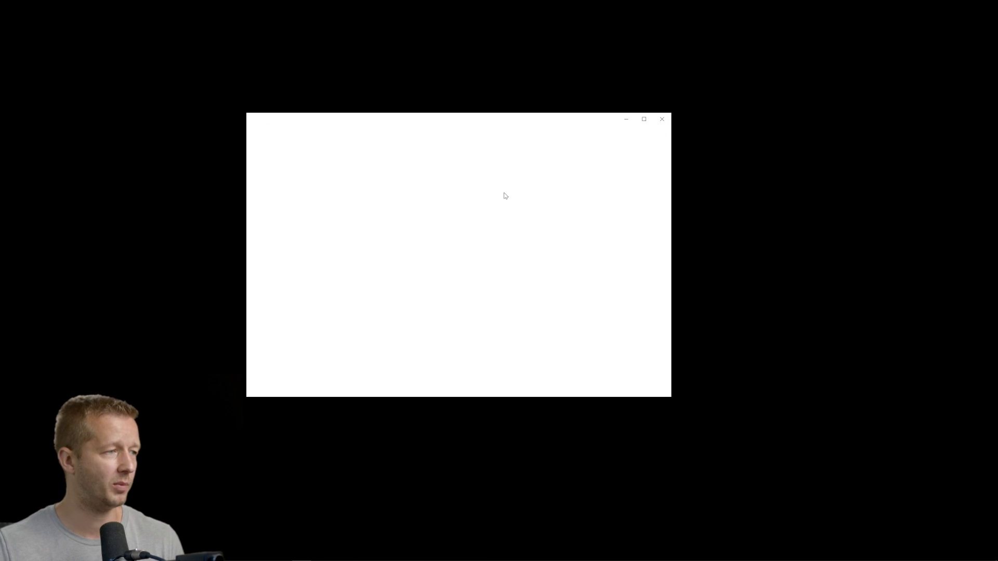
double_click(461, 120)
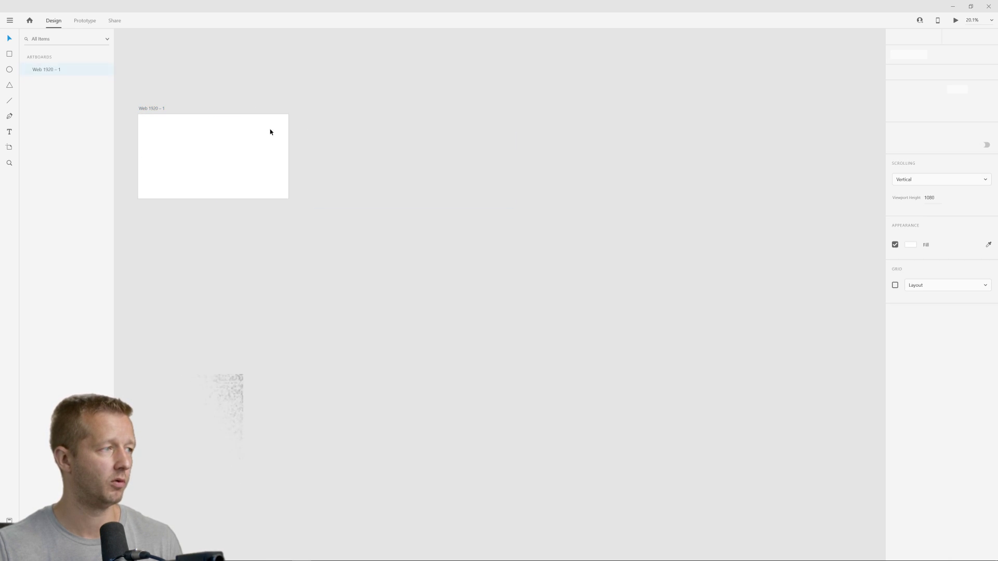
left_click_drag(245, 97, 505, 256)
scroll(400, 276, "up", 5)
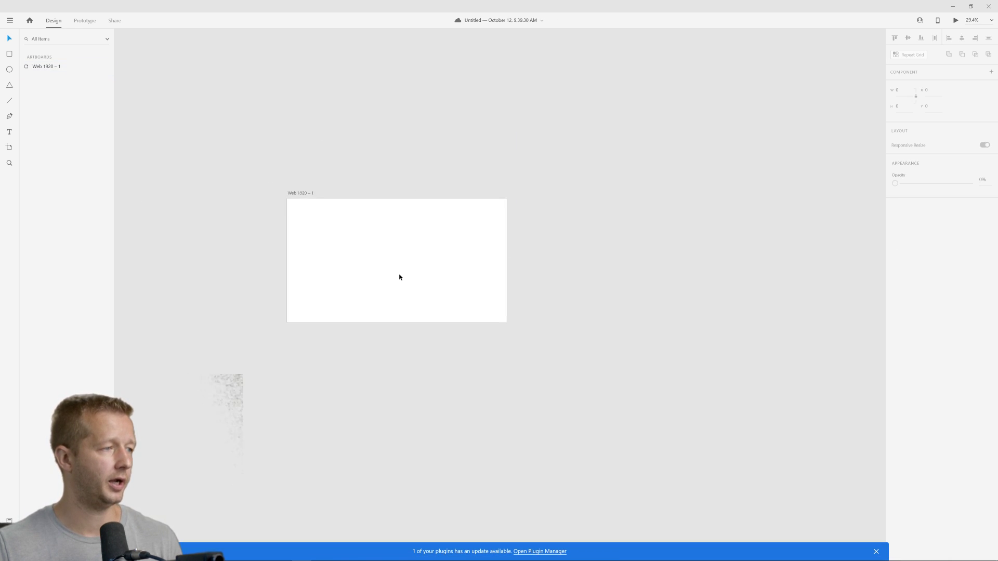
Fill the Web 1920 artboard with the purple #7E00FC and save that color as a swatch
left_click(194, 120)
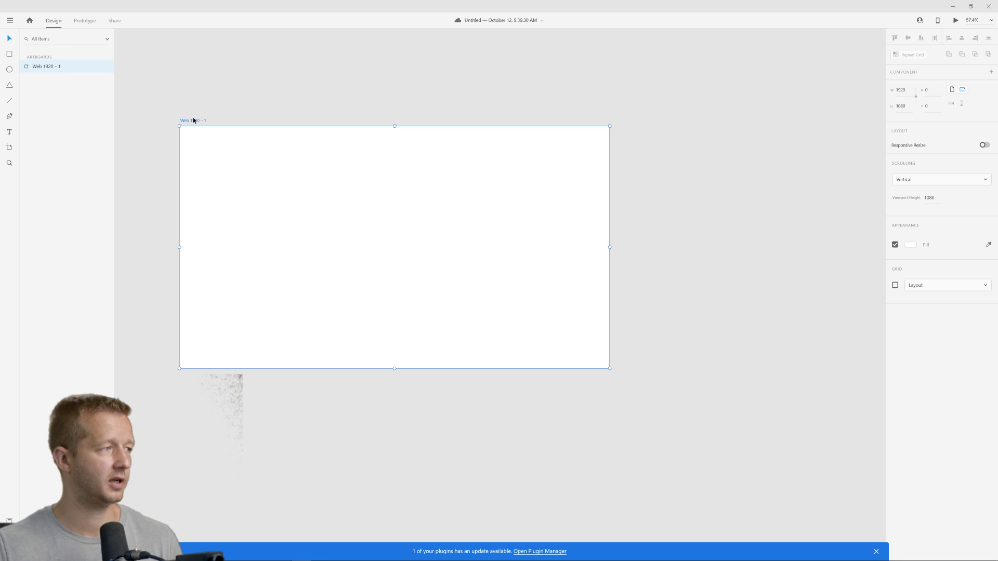
left_click(910, 245)
left_click(872, 215)
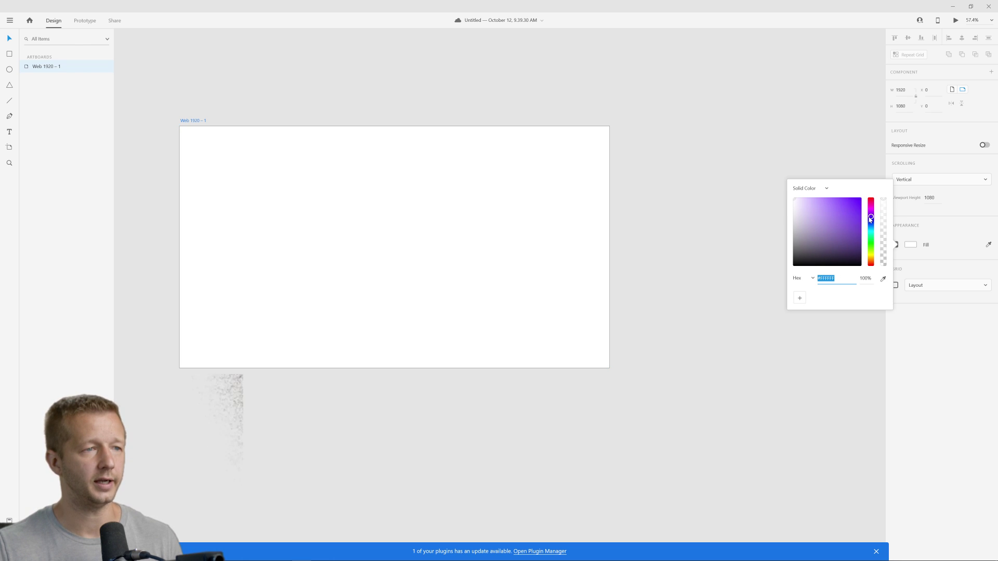
left_click_drag(847, 258, 860, 200)
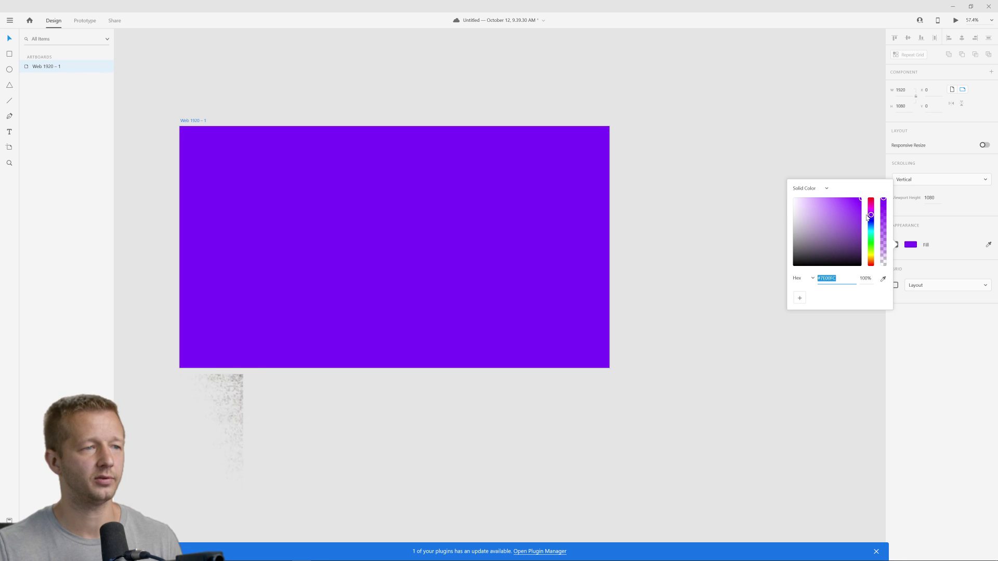
left_click(843, 280)
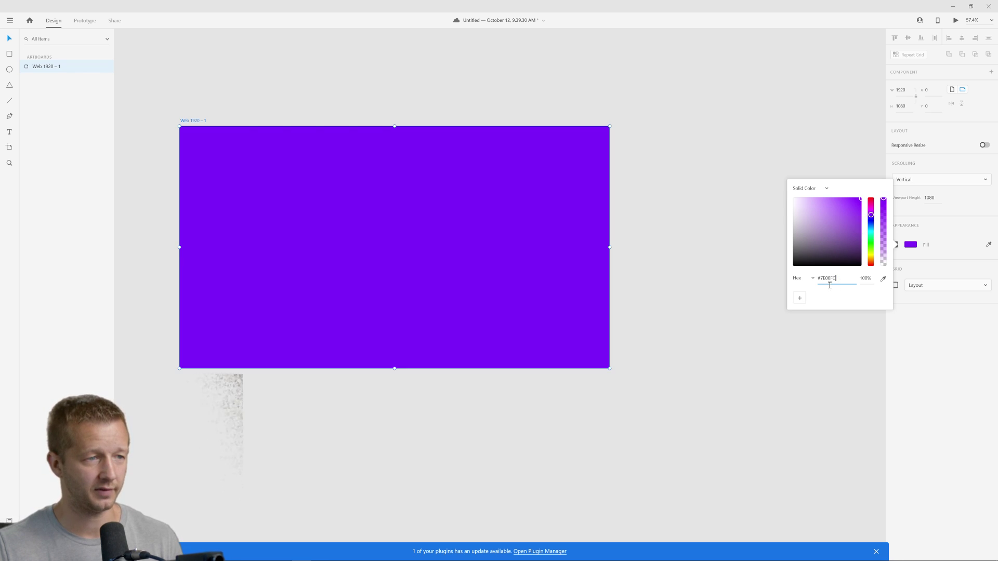
left_click(800, 300)
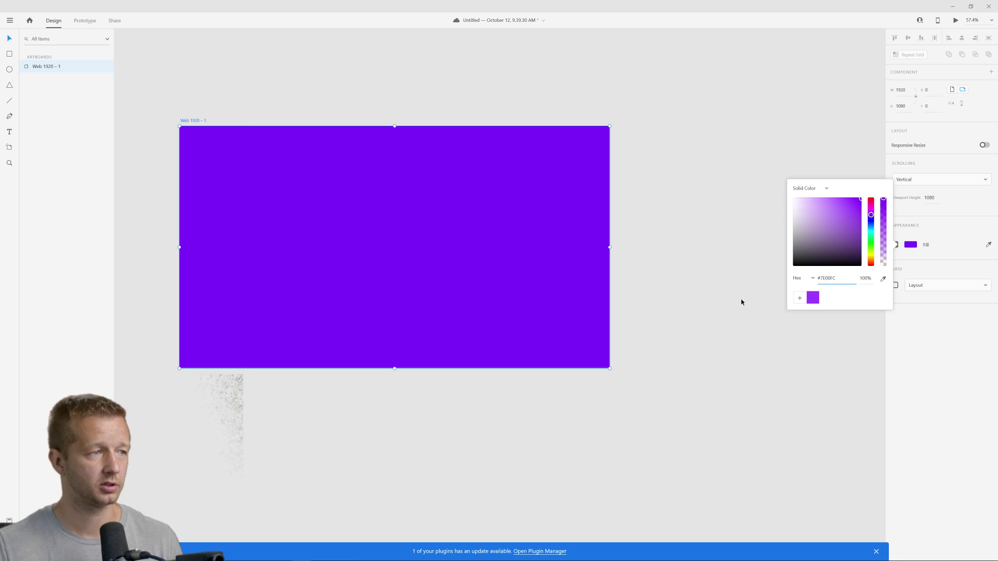
left_click(385, 221)
Add the text "Launch it" near the middle of the artboard and fill it white
scroll(397, 260, "up", 3)
scroll(417, 241, "down", 2)
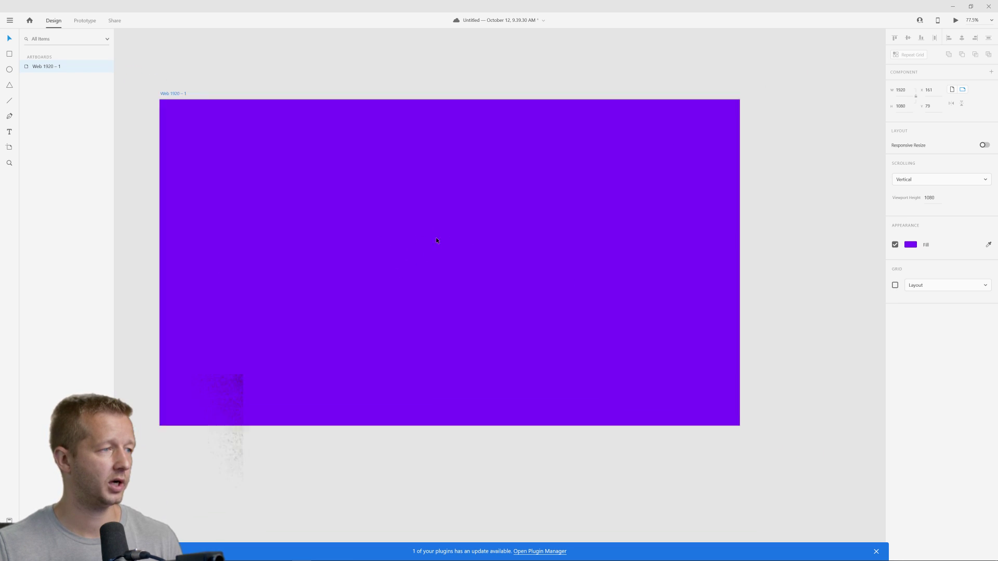
left_click(74, 132)
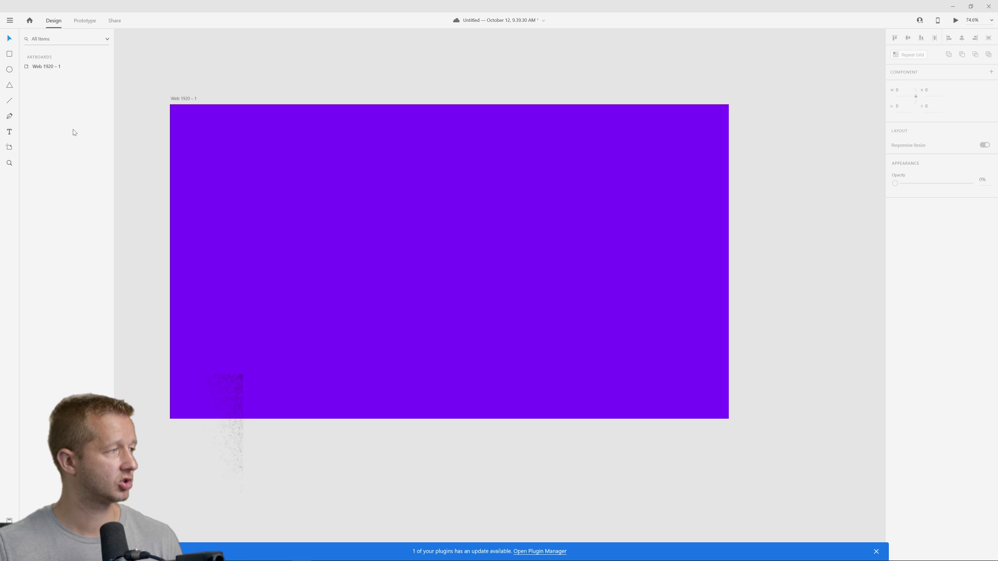
left_click(460, 262)
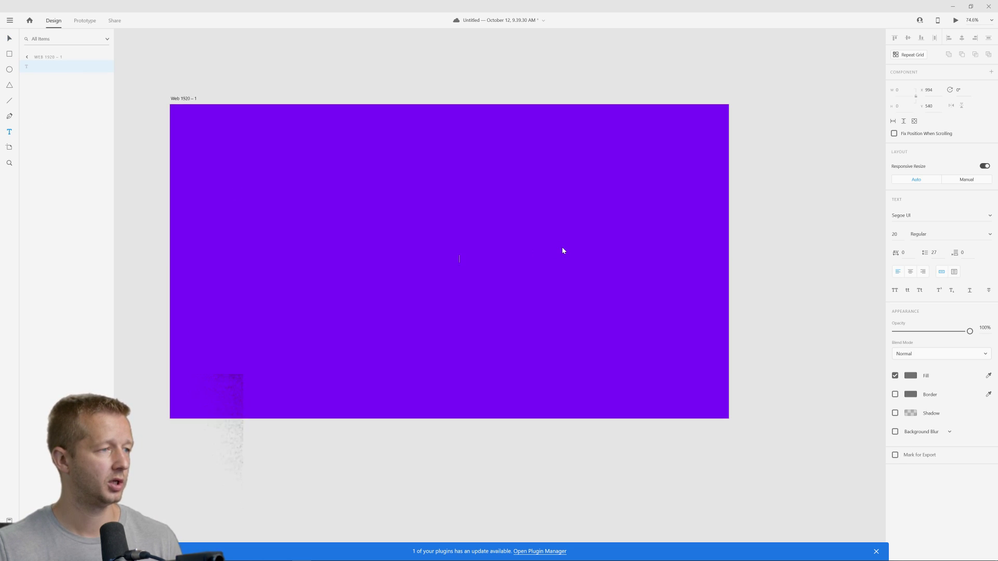
type("Launch it")
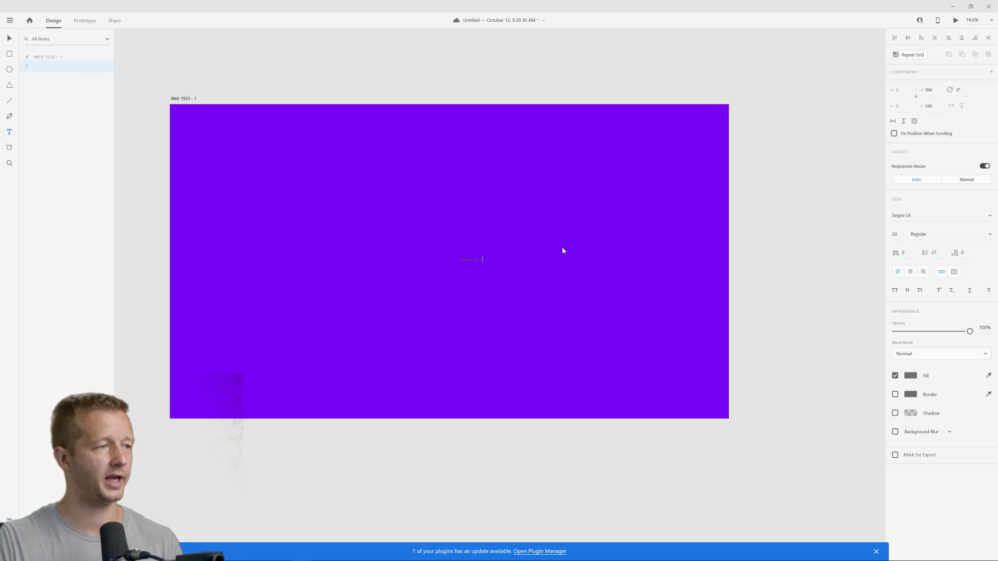
left_click(911, 378)
left_click(812, 339)
left_click_drag(812, 339, 793, 322)
left_click(9, 39)
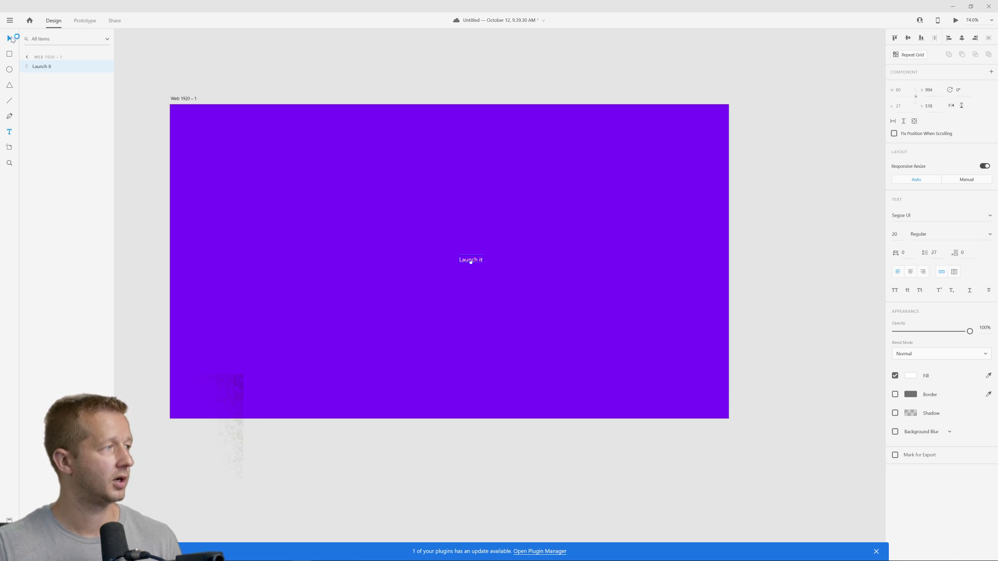
Set the "Launch it" text to Nunito at size 37 and center it on the artboard
left_click(897, 215)
type("Nunito")
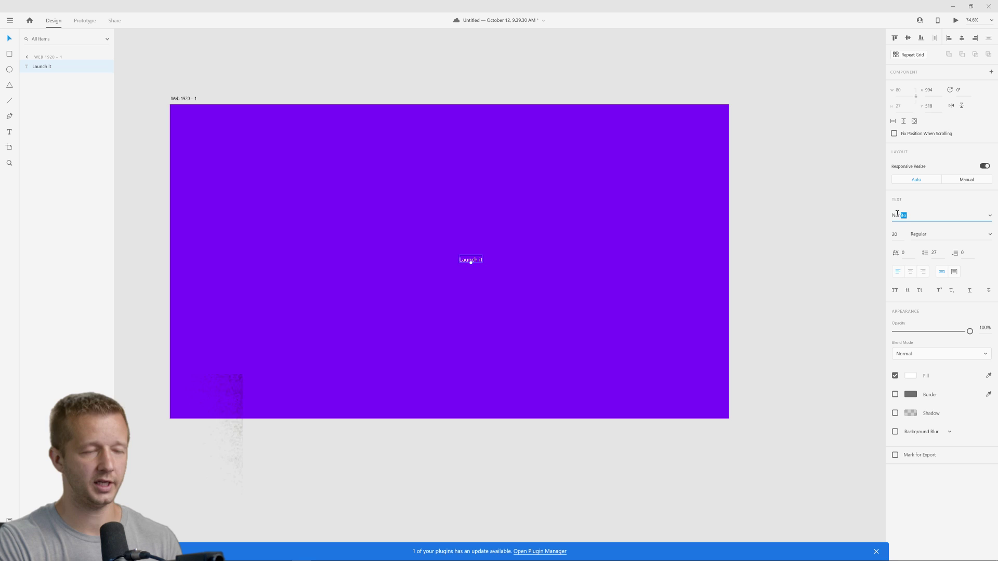
key("Return")
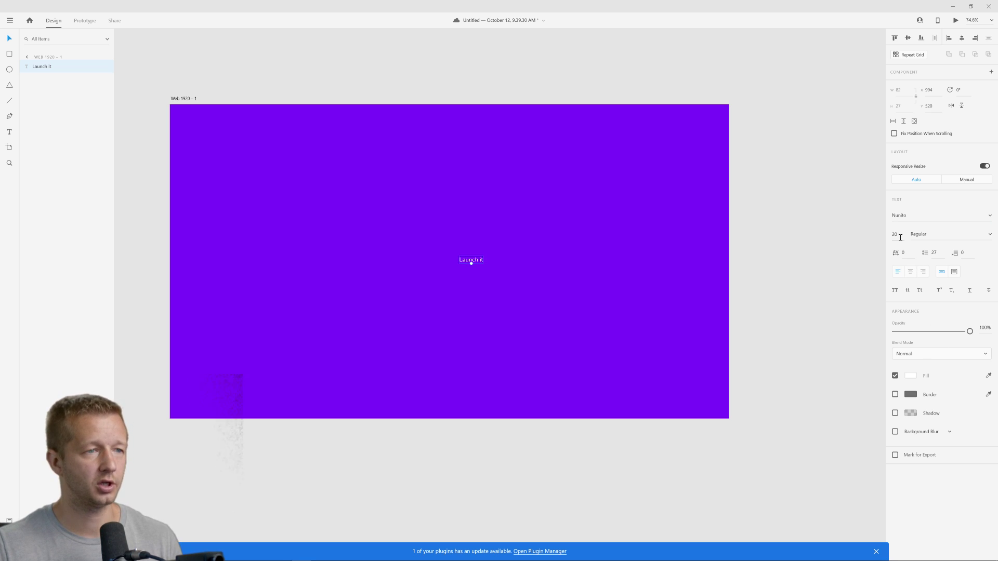
left_click_drag(901, 238, 906, 198)
left_click_drag(489, 260, 458, 264)
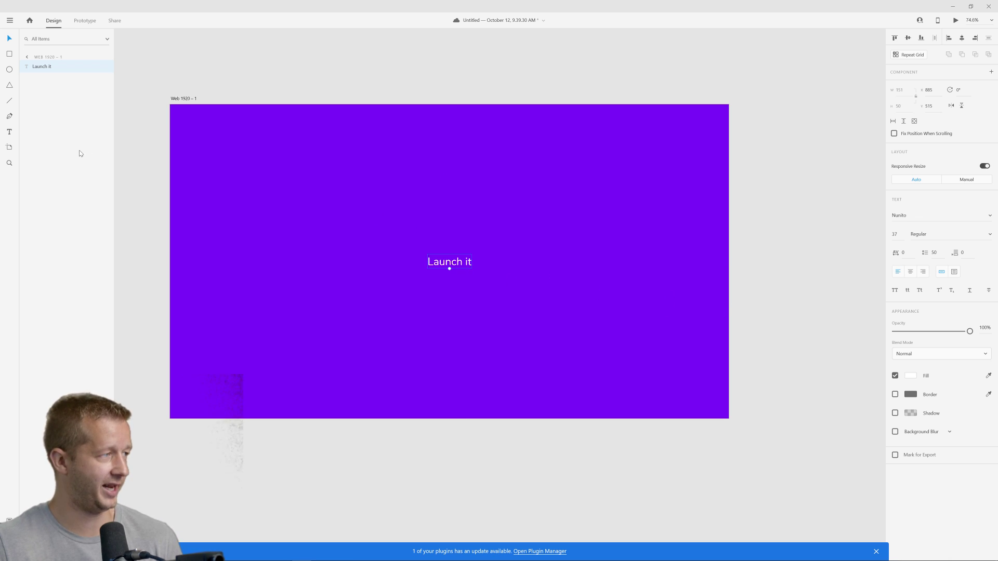
Draw a borderless white rectangle about 222 by 76 px centered over the "Launch it" text and stack it behind the text
left_click(10, 55)
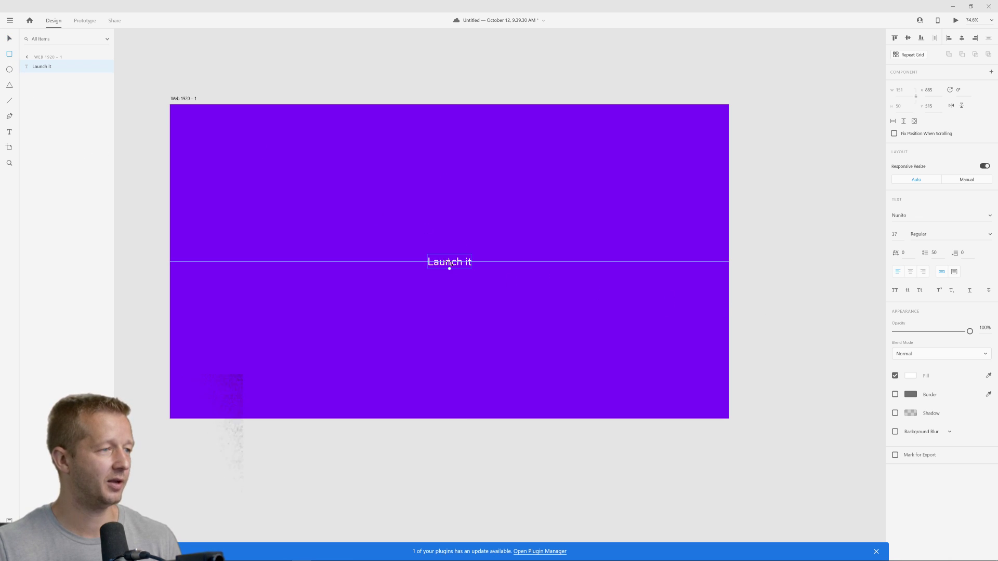
left_click_drag(450, 262, 482, 272)
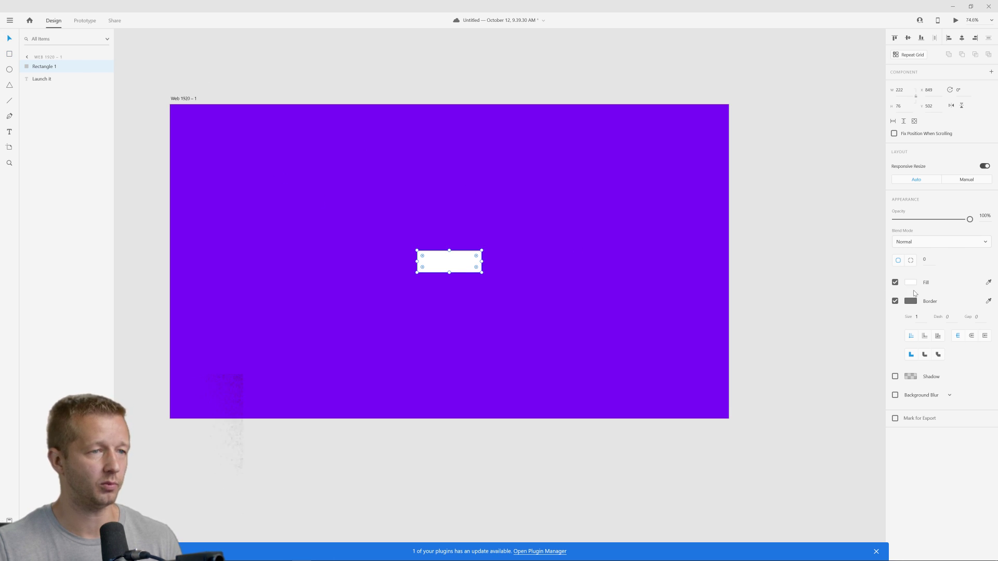
left_click(895, 301)
left_click(103, 62)
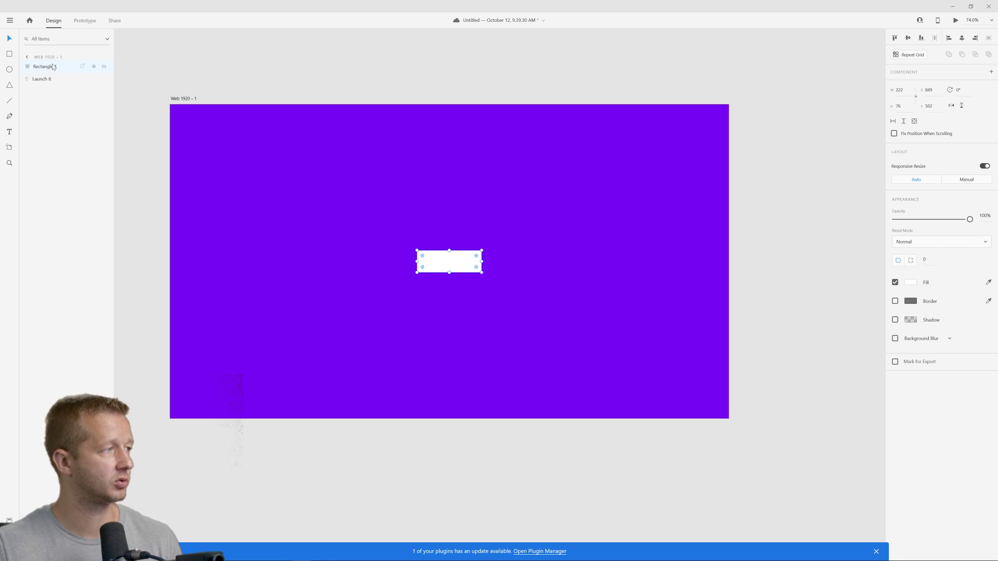
left_click_drag(53, 66, 51, 83)
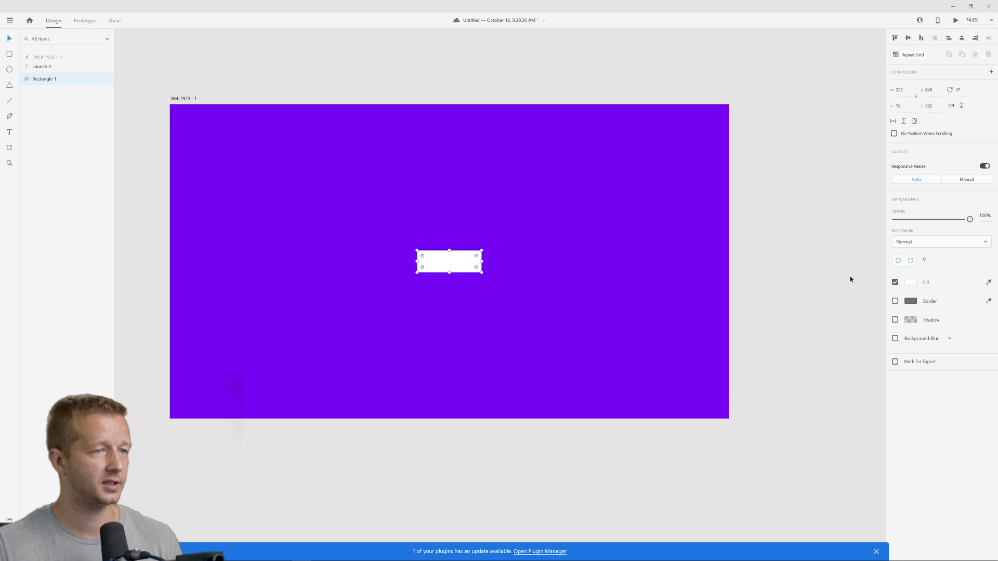
Lower the rectangle's opacity to 19% and round its corners fully into a pill shape
left_click_drag(971, 219, 911, 222)
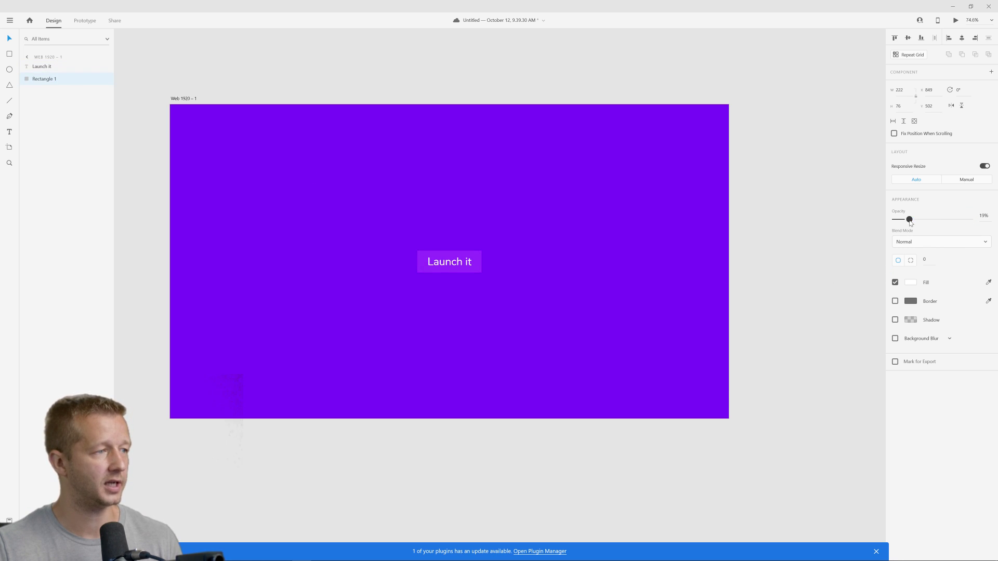
left_click_drag(476, 258, 410, 284)
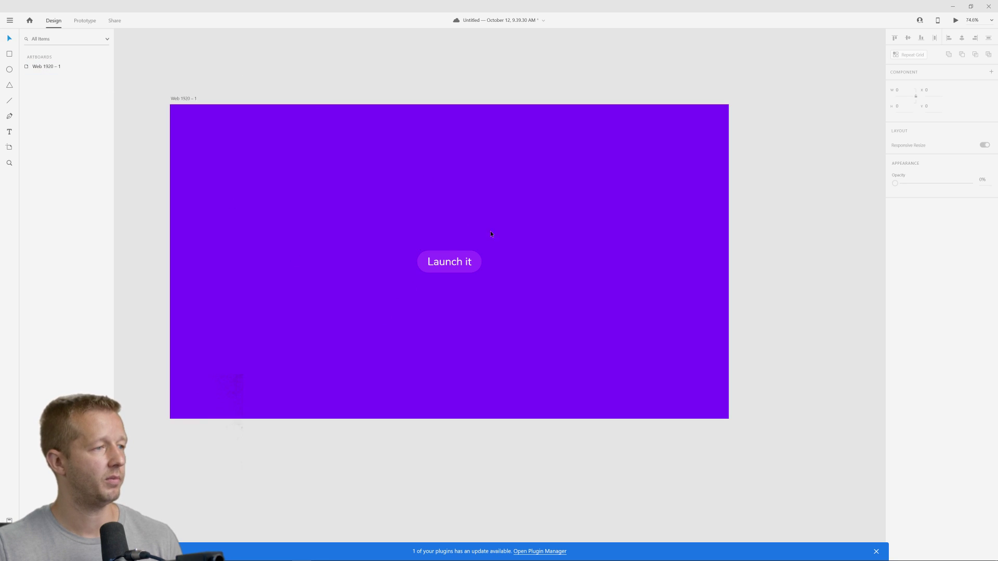
Group the pill-shaped rectangle and the "Launch it" text into one button
left_click(469, 257)
left_click(455, 264, "shift")
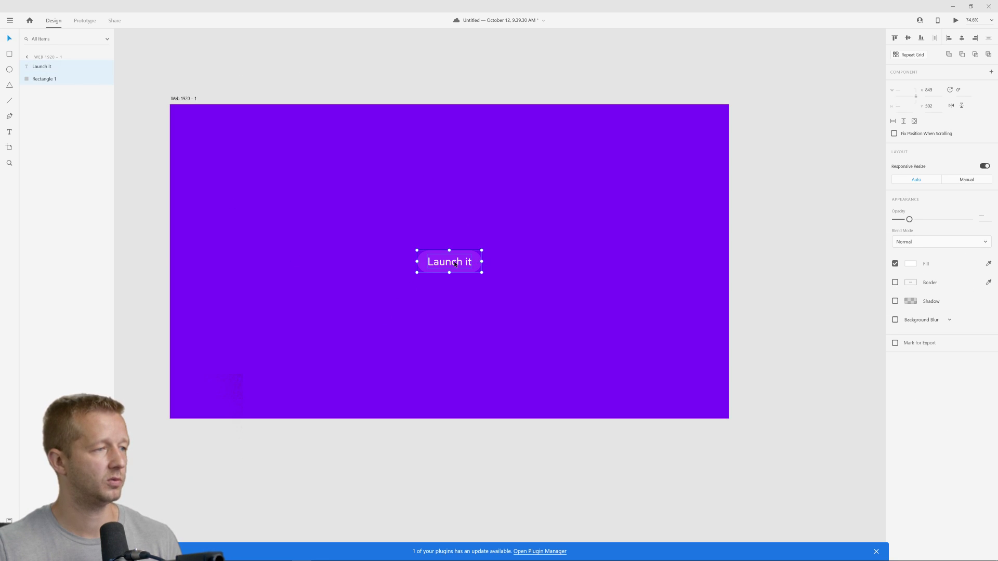
key("ctrl+g")
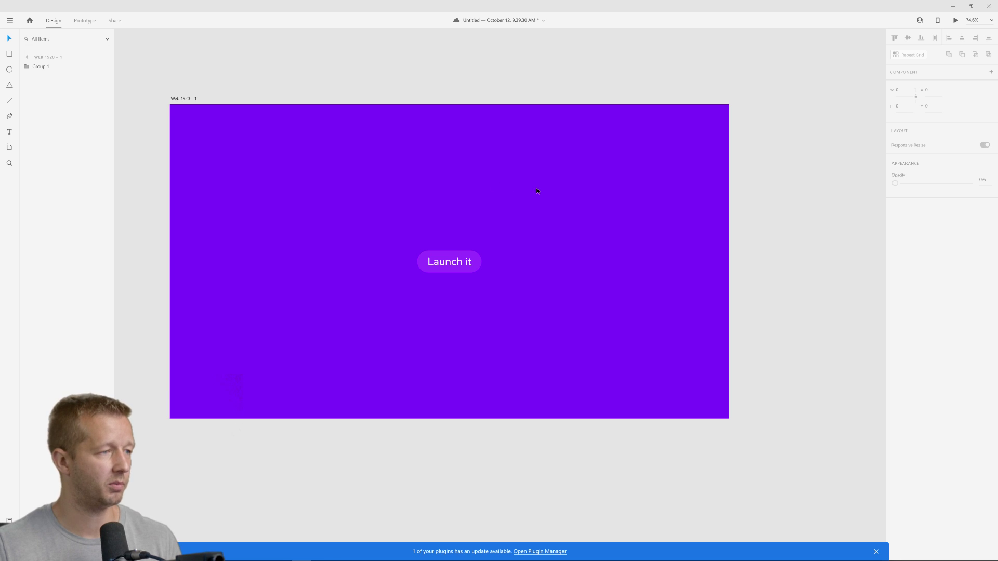
Duplicate the purple artboard with its button and place the copy to the right of the original
scroll(535, 188, "down", 3)
left_click(163, 159)
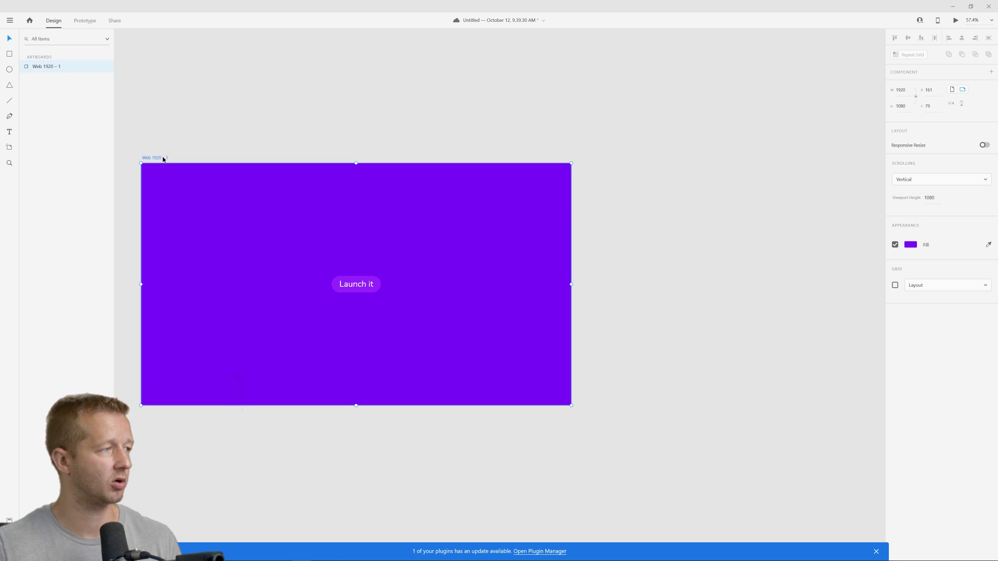
left_click_drag(162, 160, 617, 156)
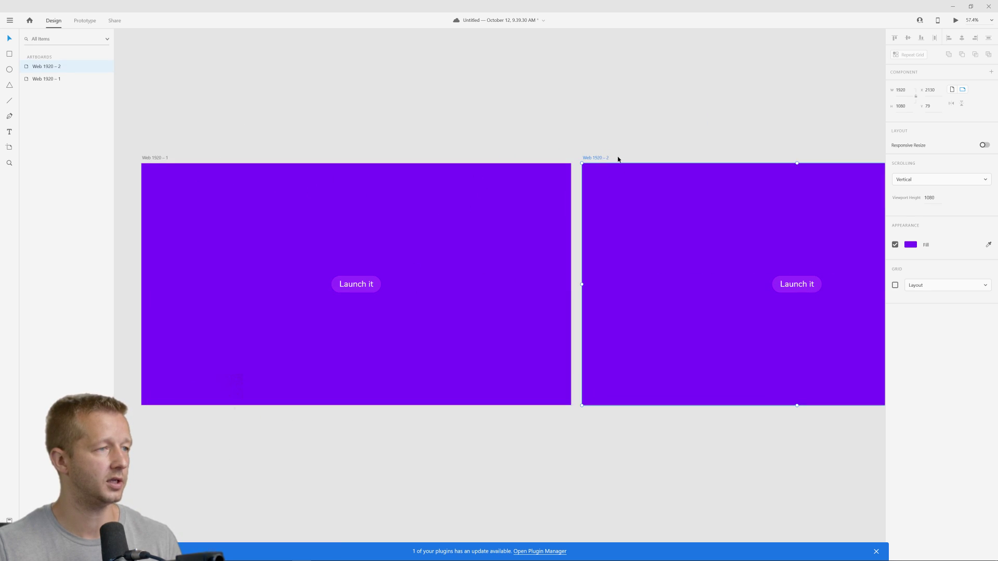
Delete the grouped "Launch it" button from the second artboard
scroll(617, 156, "right", 5)
left_click(451, 202)
scroll(416, 195, "up", 2)
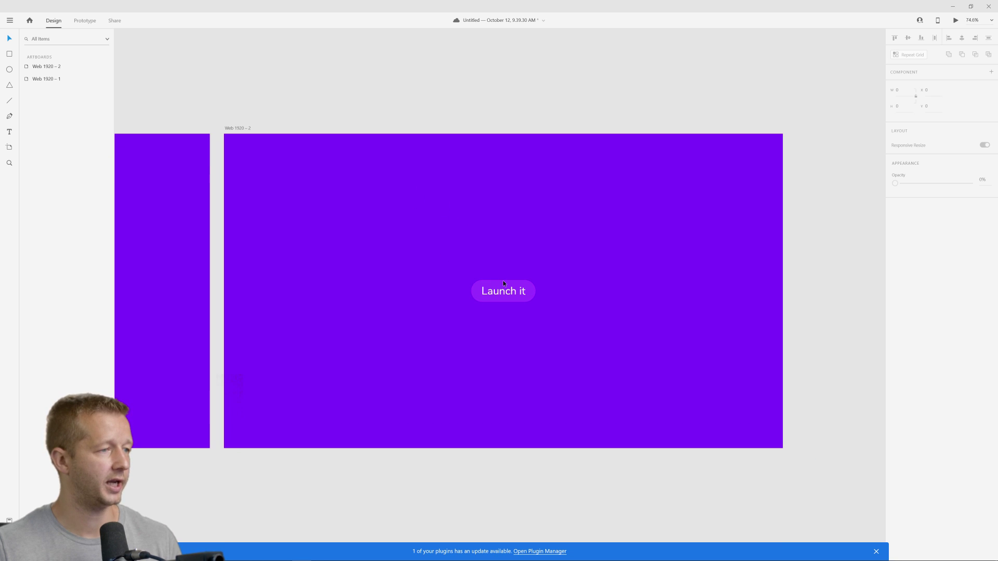
left_click(503, 286)
key("Delete")
Draw a 1920 by 1080 rectangle covering the whole second artboard and remove its border
key("r")
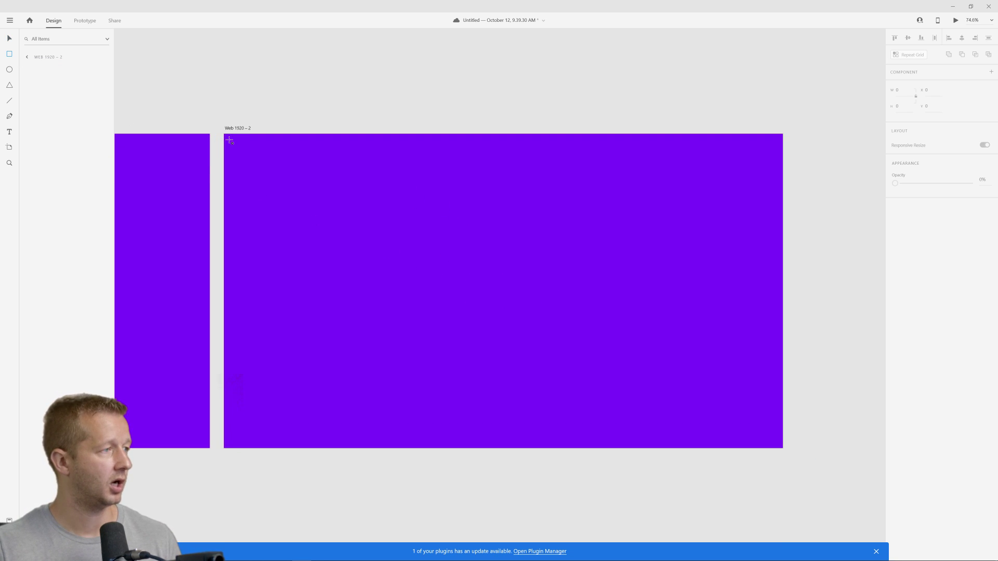
mouse_move(224, 135)
left_mouse_down()
mouse_move(753, 385)
mouse_move(783, 448)
left_mouse_up()
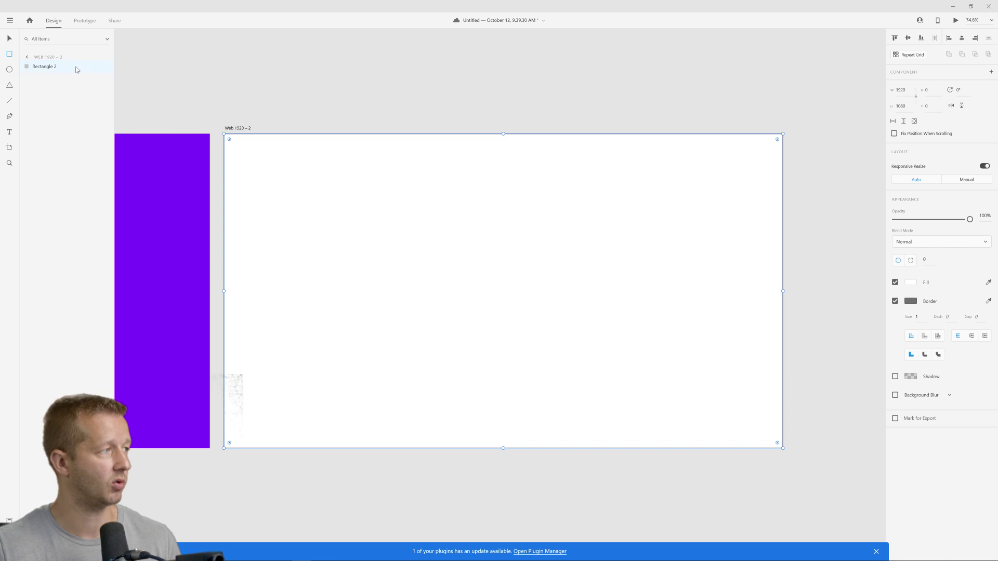
left_click(895, 301)
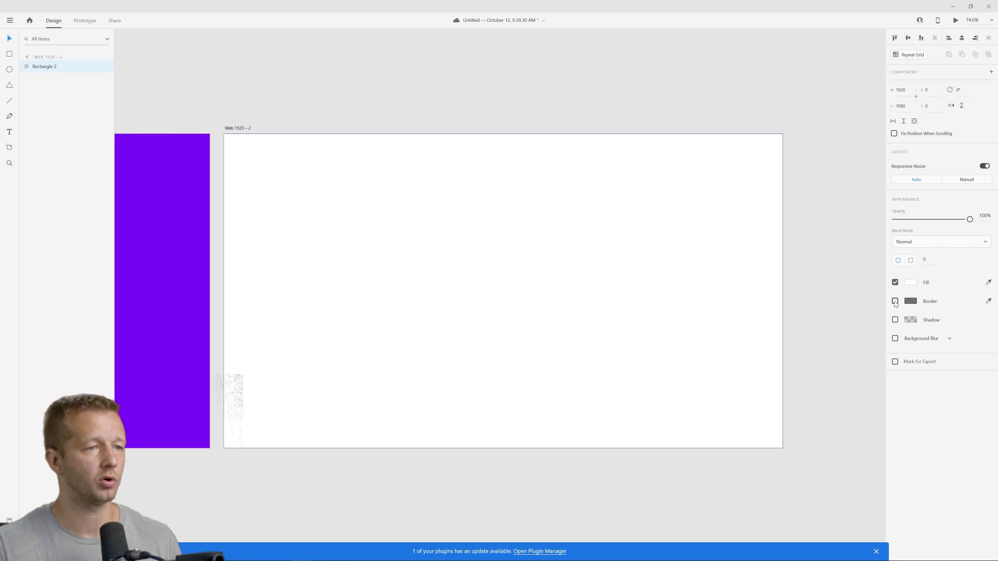
Fill the full-artboard rectangle with a very light, purple-tinted grey derived from the saved purple swatch
left_click(906, 284)
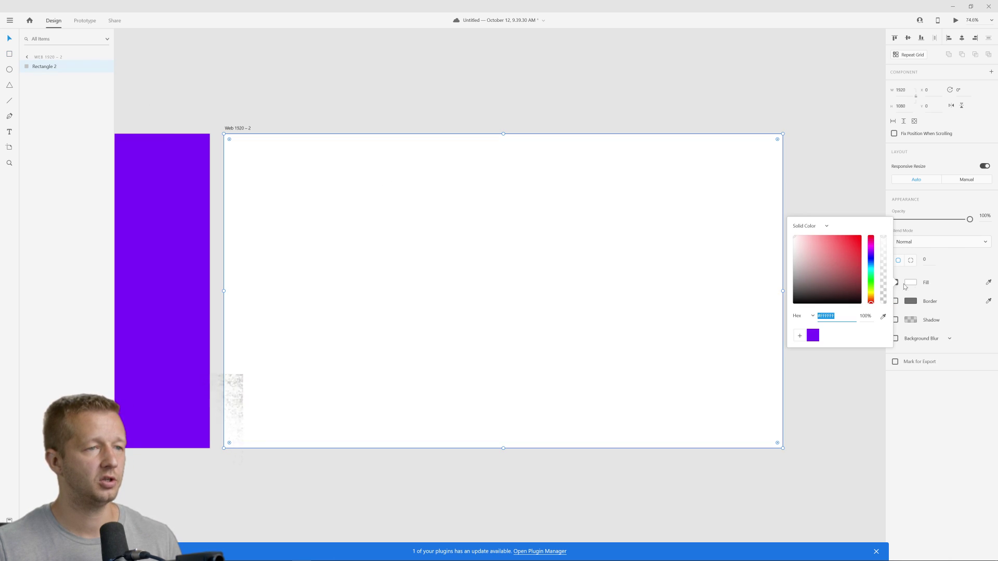
left_click(814, 337)
left_click(796, 240)
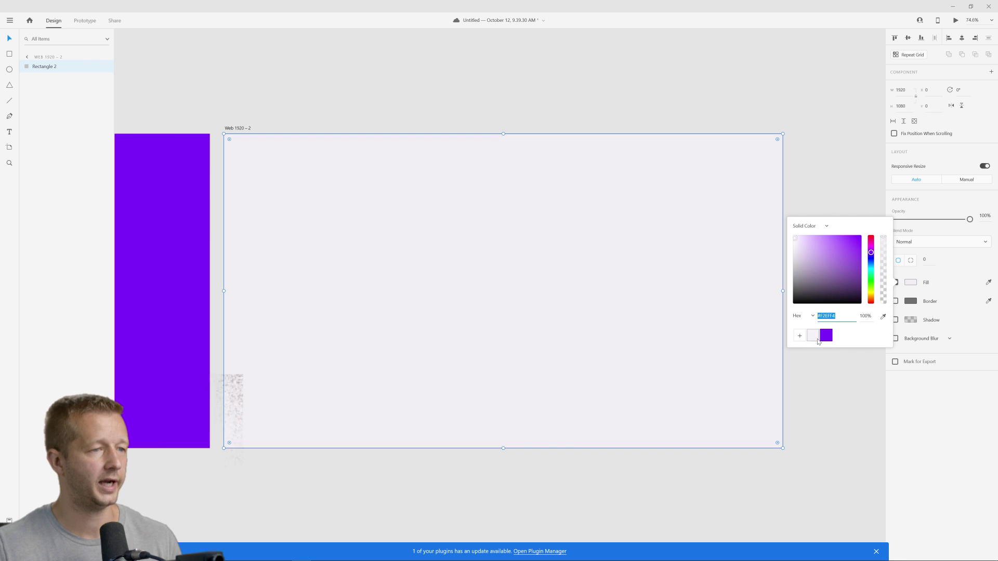
left_click(237, 110)
left_click(239, 128)
left_click(132, 116)
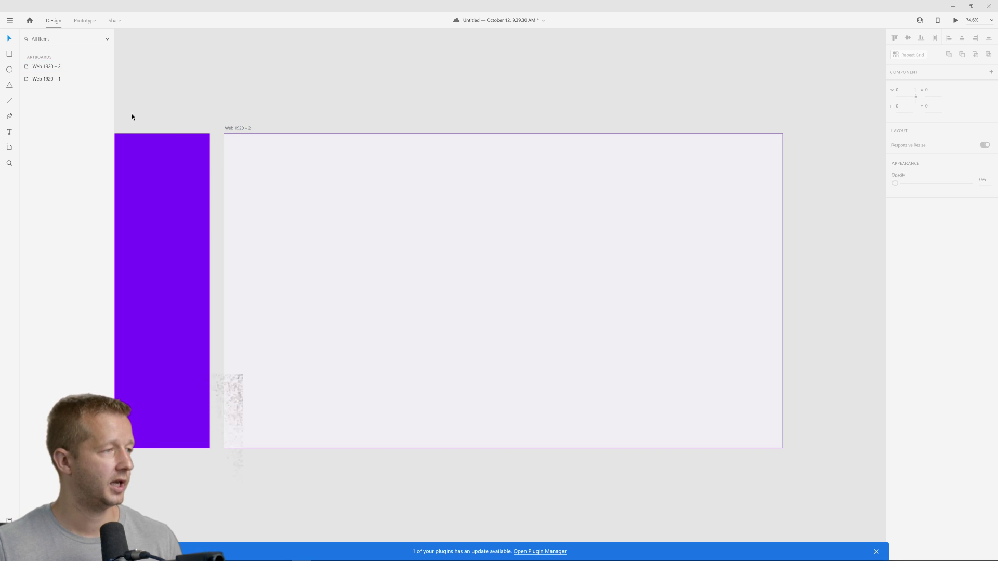
Add the text "Category" in the upper-left part of the second artboard
left_click(276, 233)
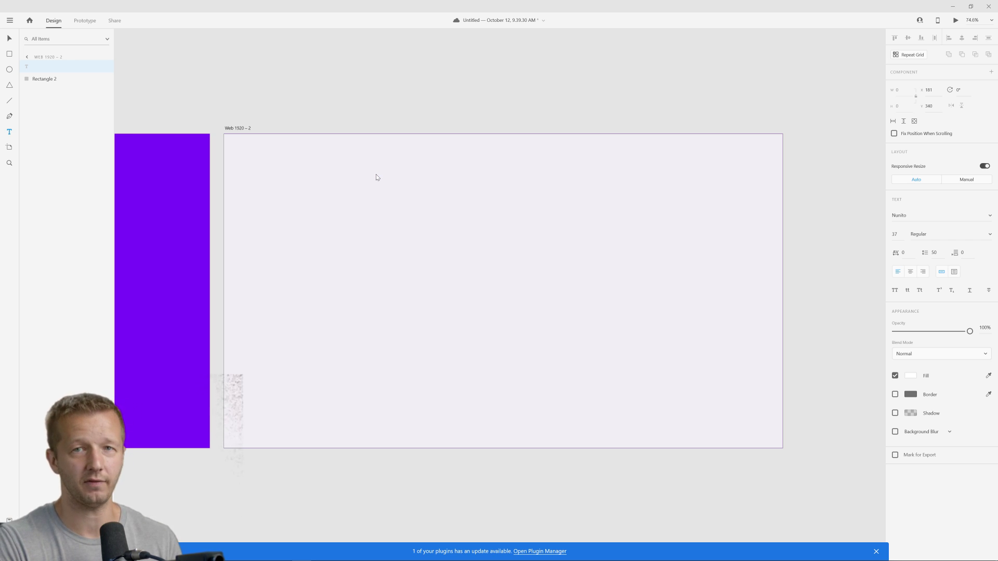
type("Category")
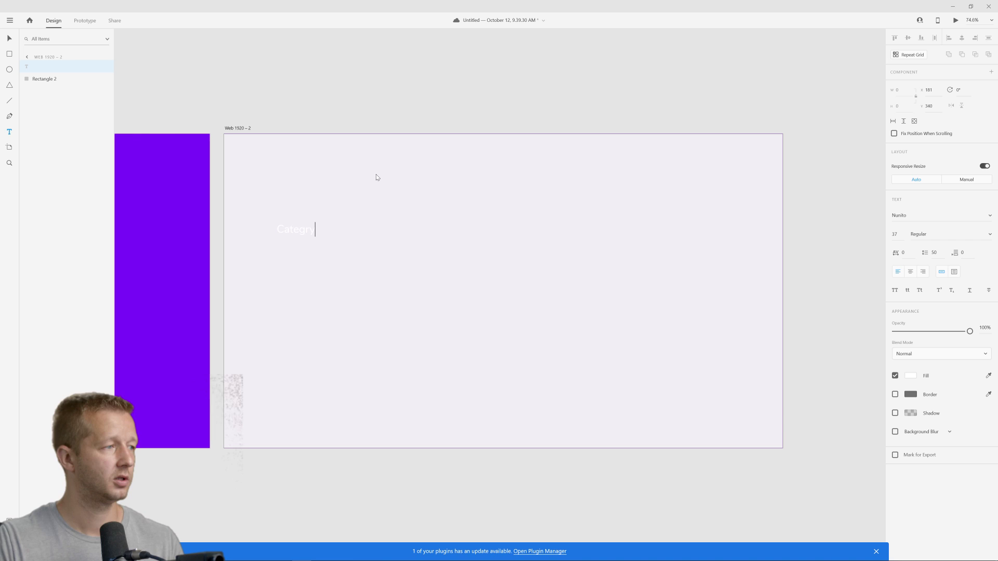
key("BackSpace")
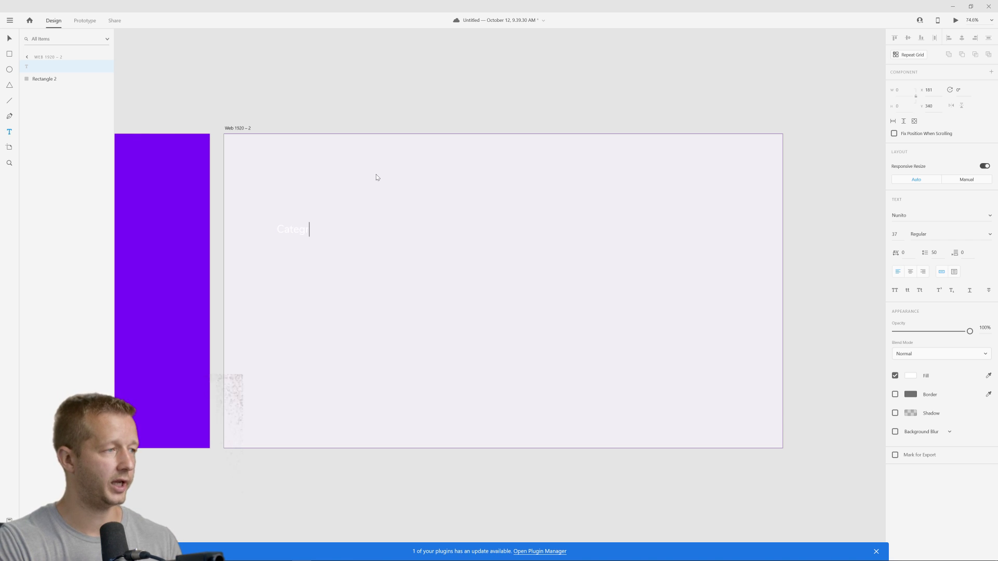
type("ry")
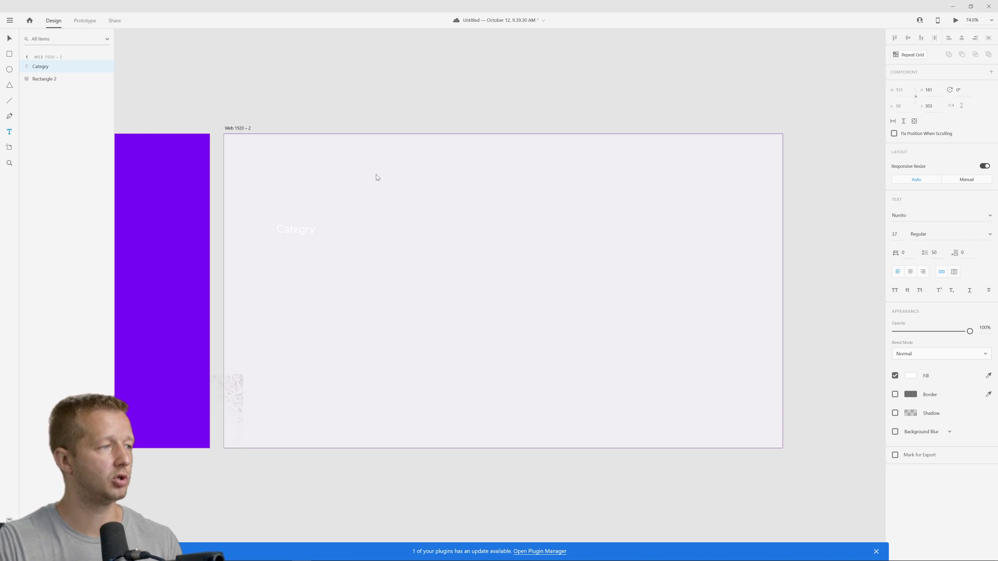
double_click(307, 230)
left_click(306, 229)
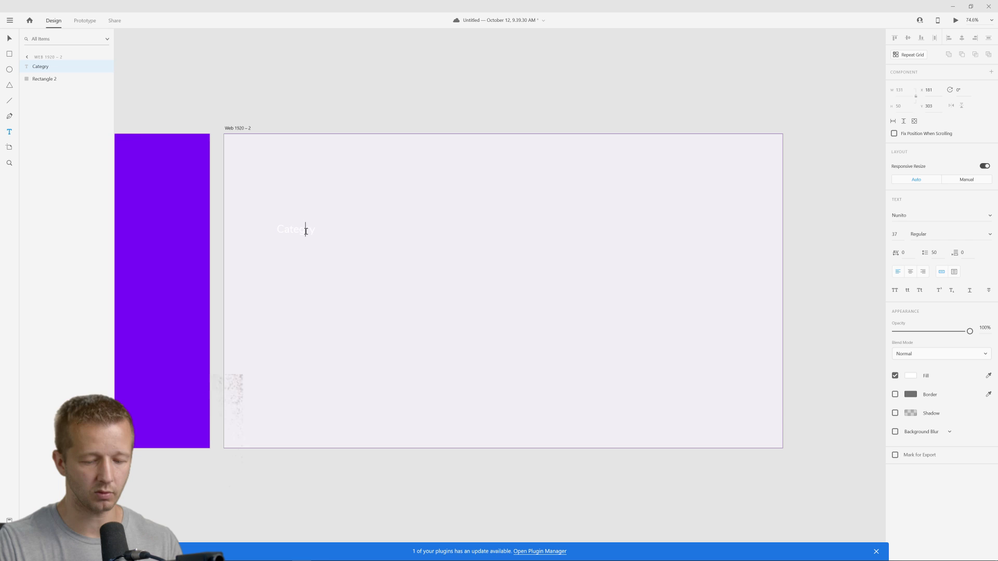
type("o")
key("Escape")
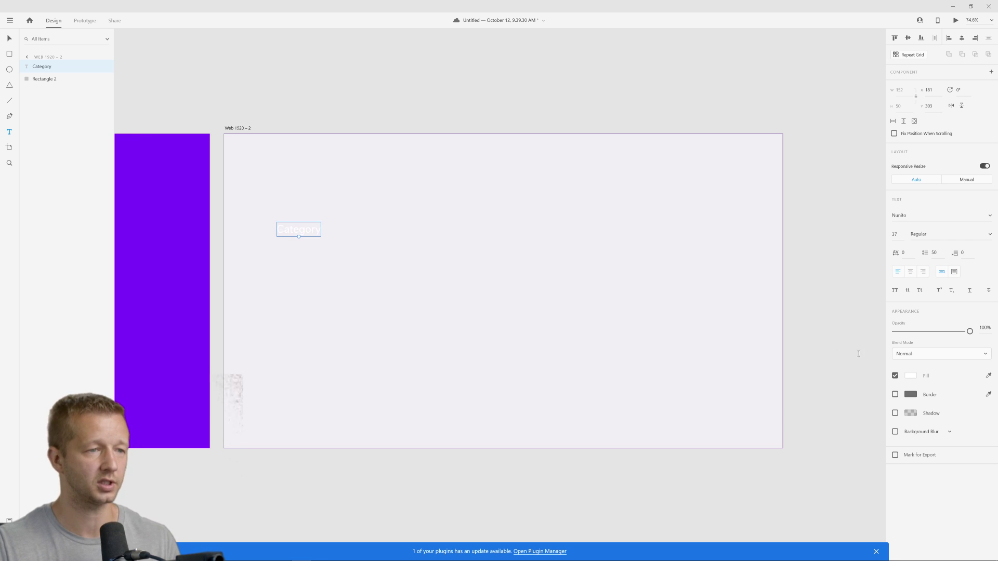
Colour the "Category" text with the saved purple swatch
left_click(911, 379)
left_click(826, 424)
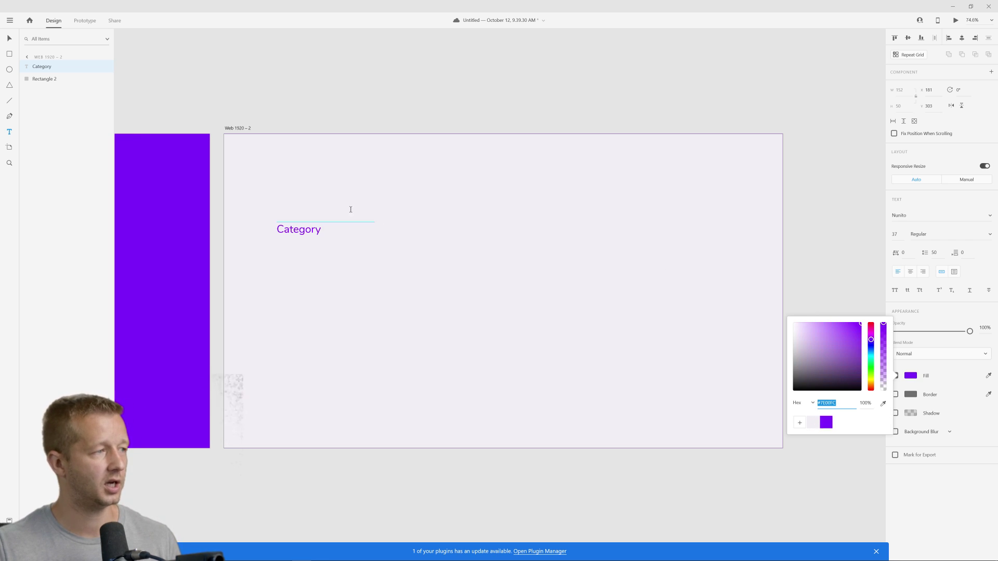
left_click(9, 39)
left_click(322, 207)
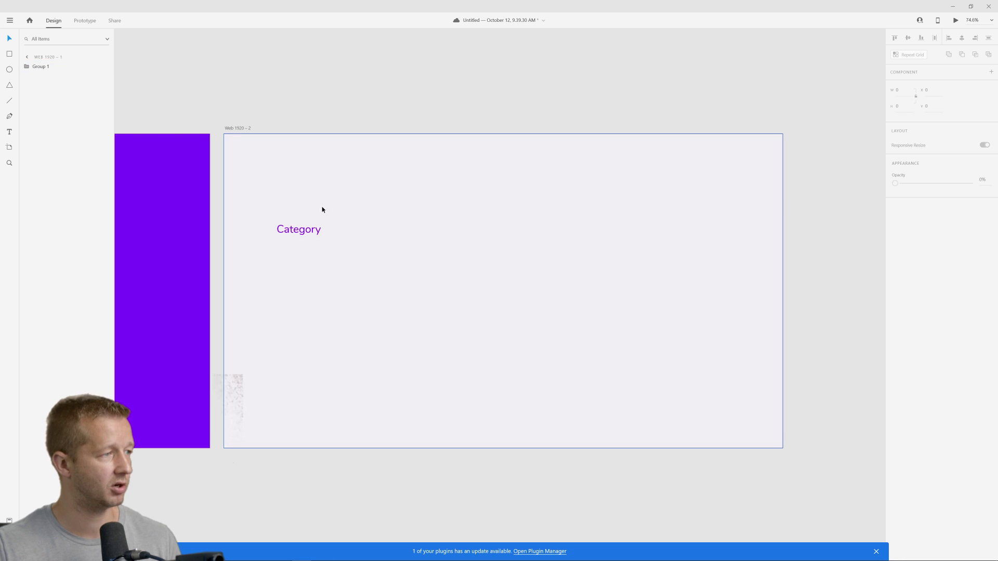
Set the font weight of the "Category" text to Bold
left_click(315, 233)
scroll(364, 201, "down", 5)
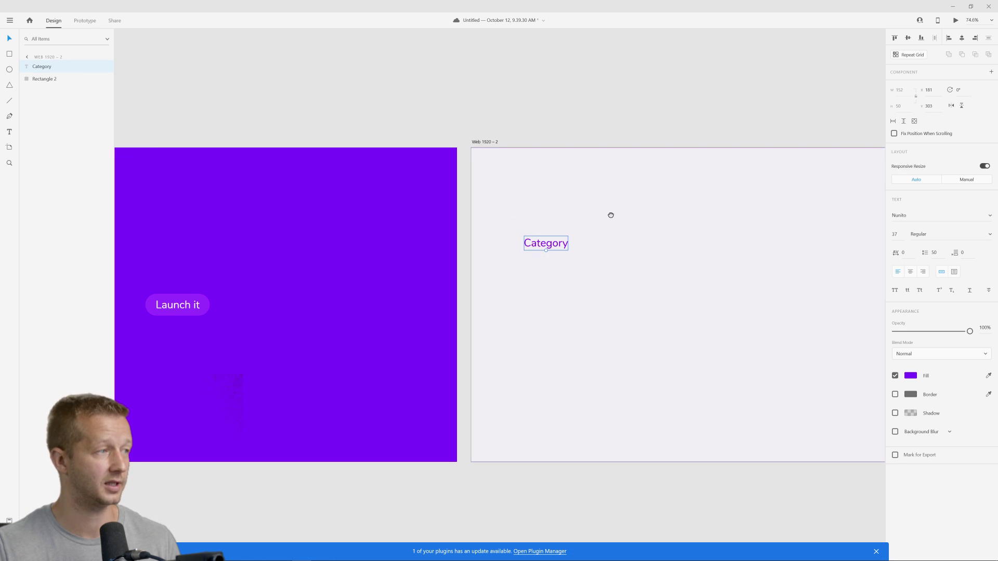
scroll(546, 201, "up", 3)
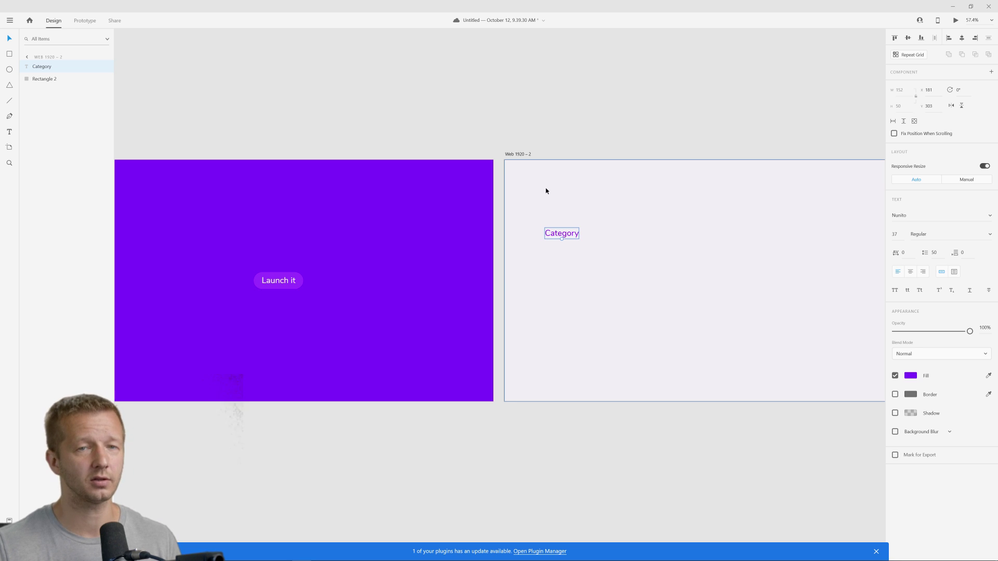
left_click(546, 191)
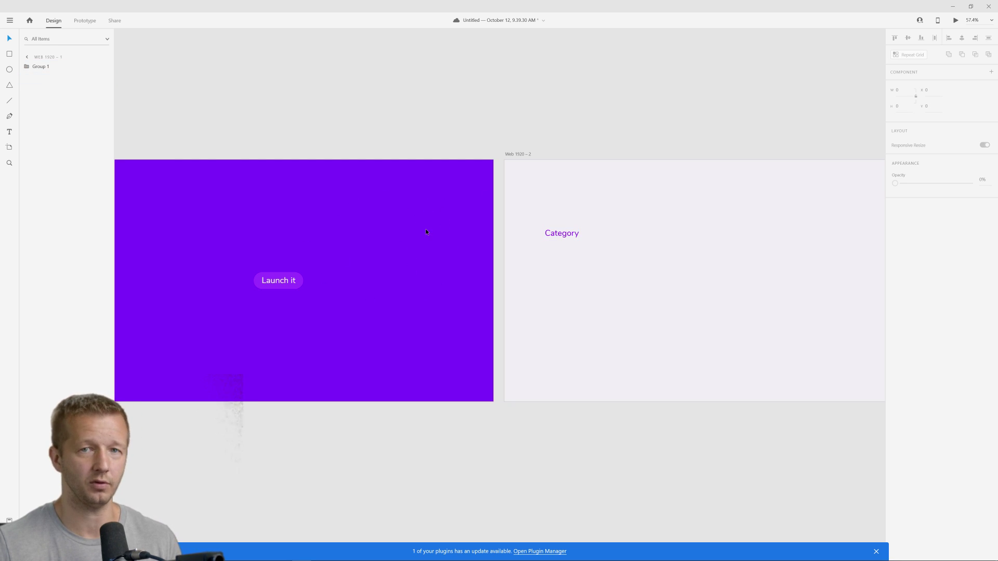
scroll(503, 188, "right", 3)
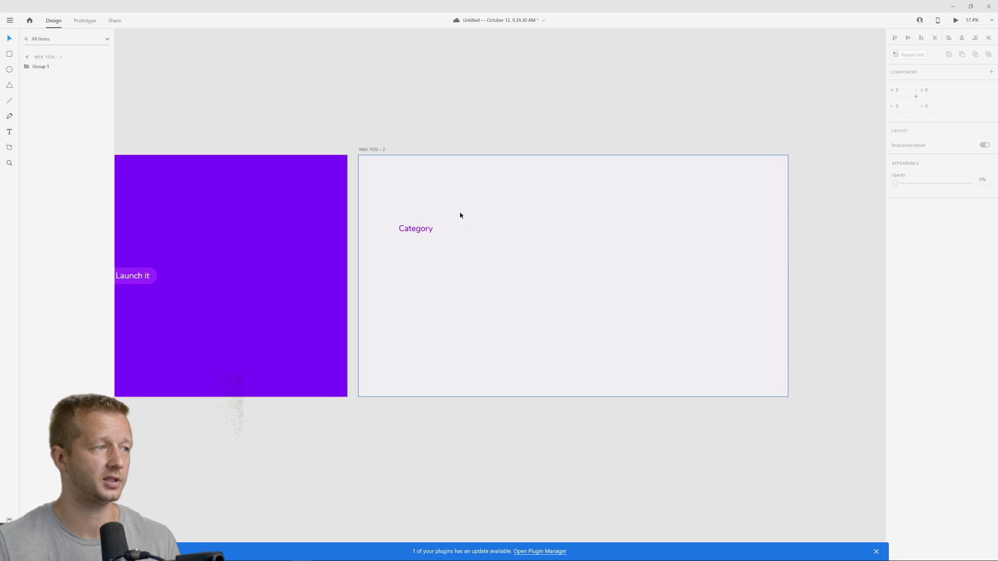
scroll(461, 216, "up", 2)
left_click(401, 240)
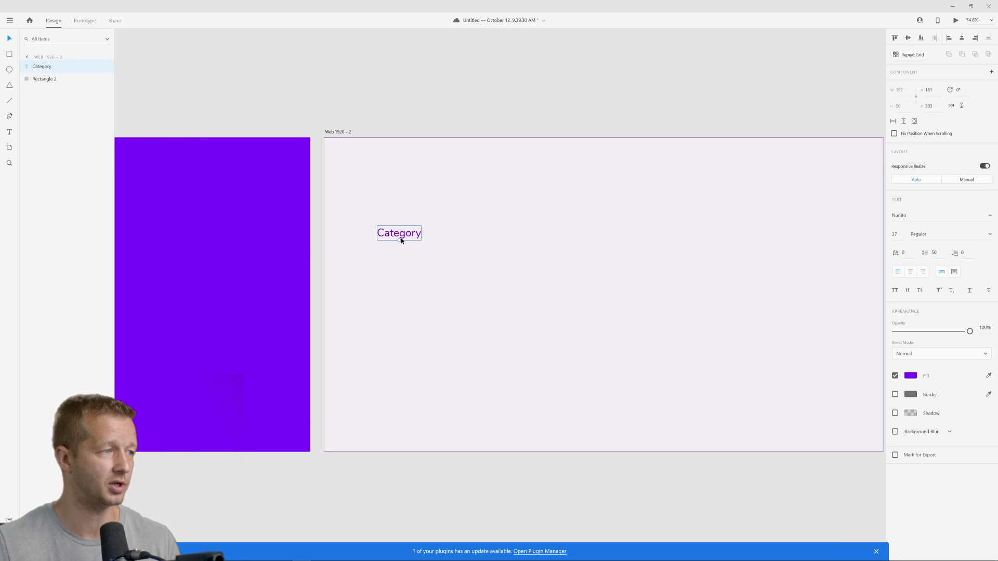
left_click(989, 235)
left_click(938, 252)
left_click(457, 271)
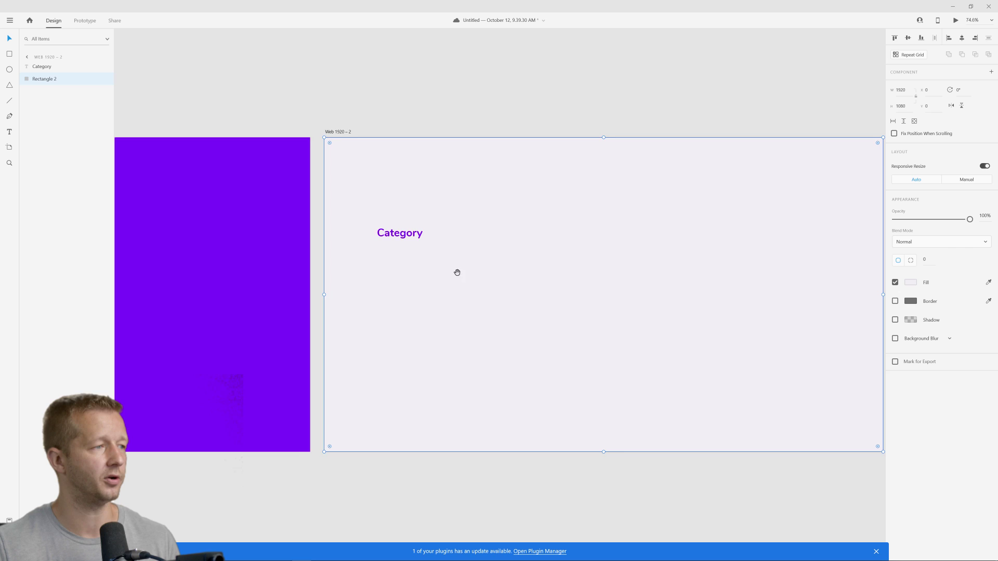
Duplicate the bold "Category" text and place the copy directly below the original
scroll(401, 255, "right", 2)
scroll(400, 255, "down", 1)
left_click(323, 215)
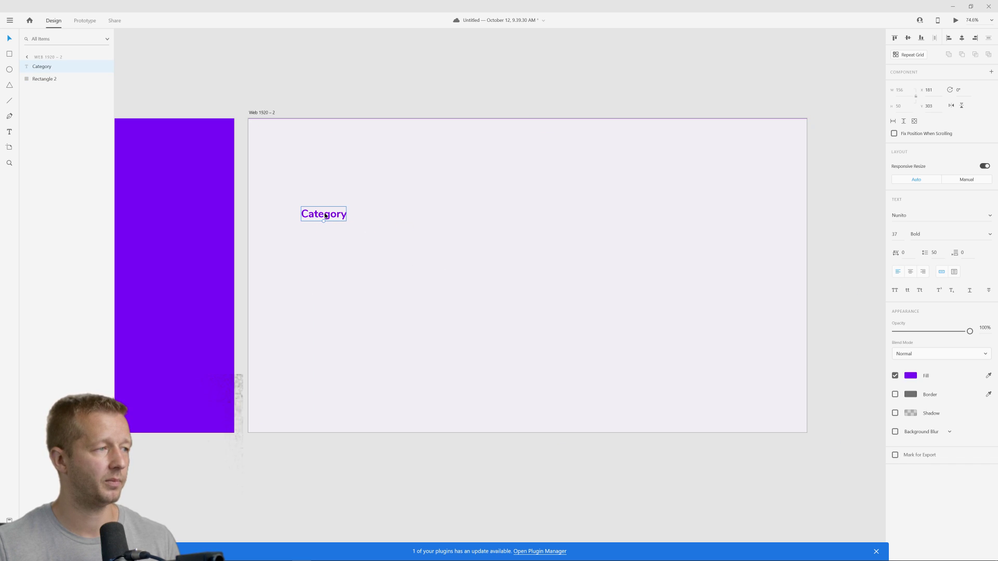
left_click_drag(326, 216, 325, 241)
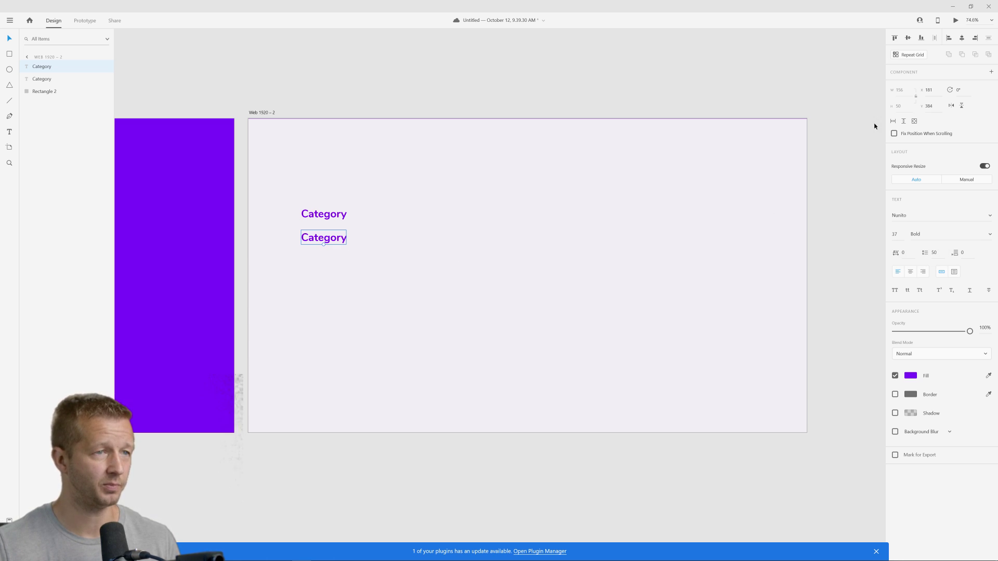
left_click(916, 55)
left_click_drag(324, 247, 324, 318)
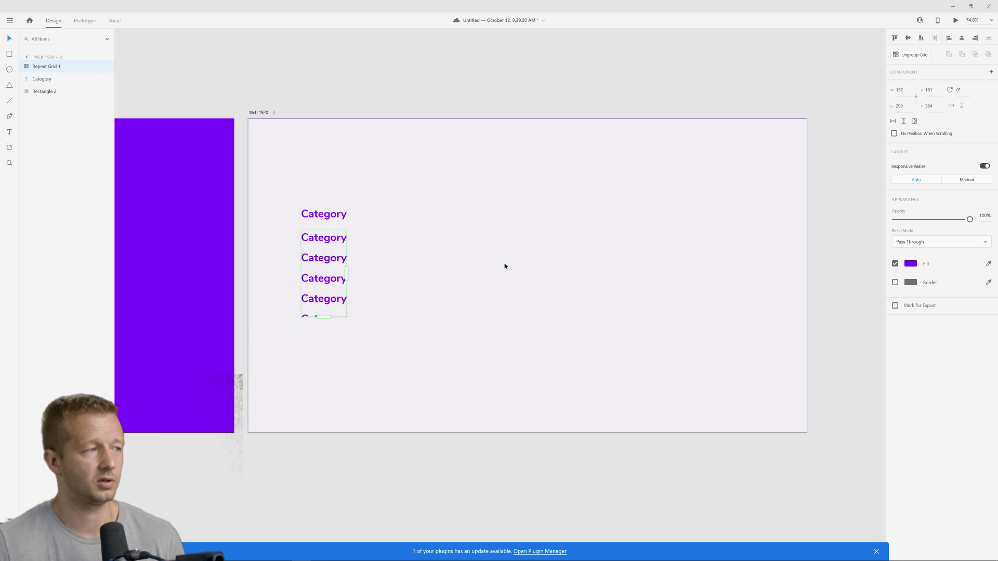
key("ctrl+z")
key("ctrl+z")
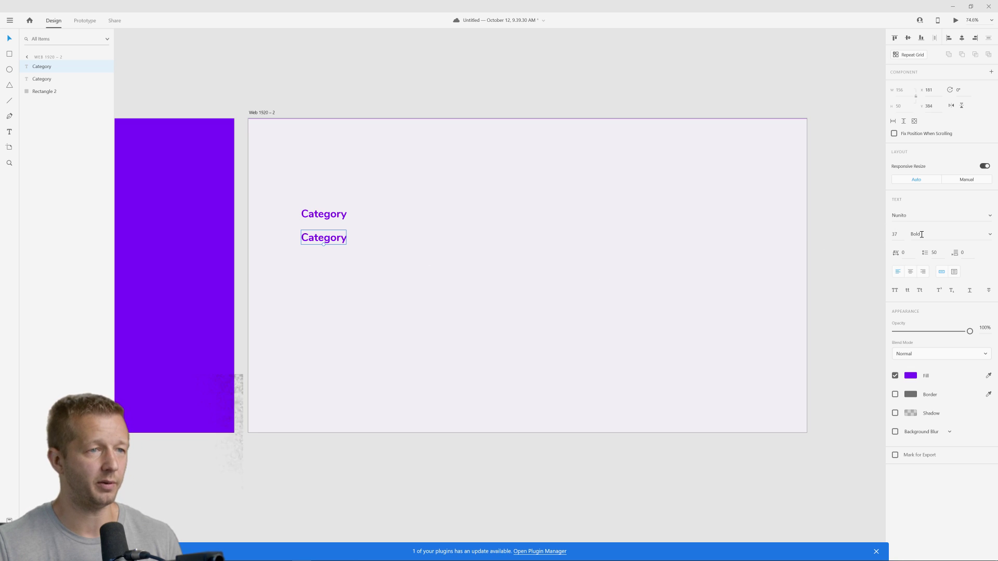
Set the lower "Category" text's fill to black and its font weight to Regular
left_click(910, 376)
left_click_drag(829, 361, 741, 440)
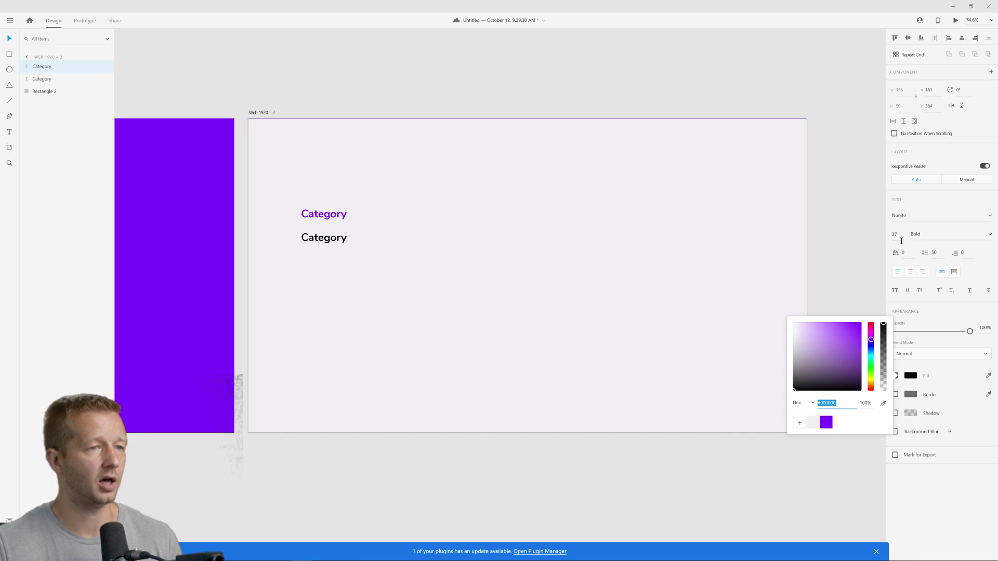
left_click(991, 234)
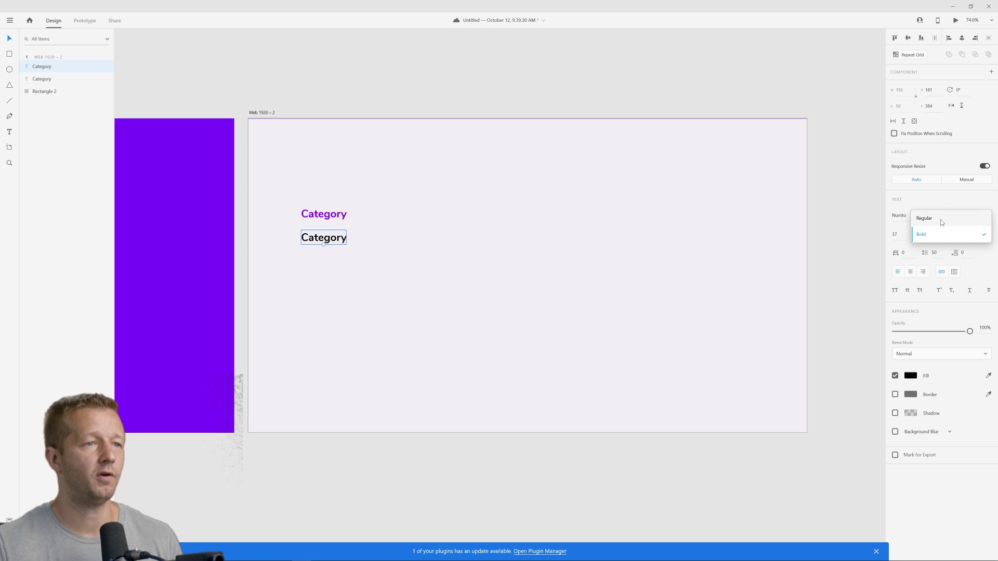
left_click(942, 223)
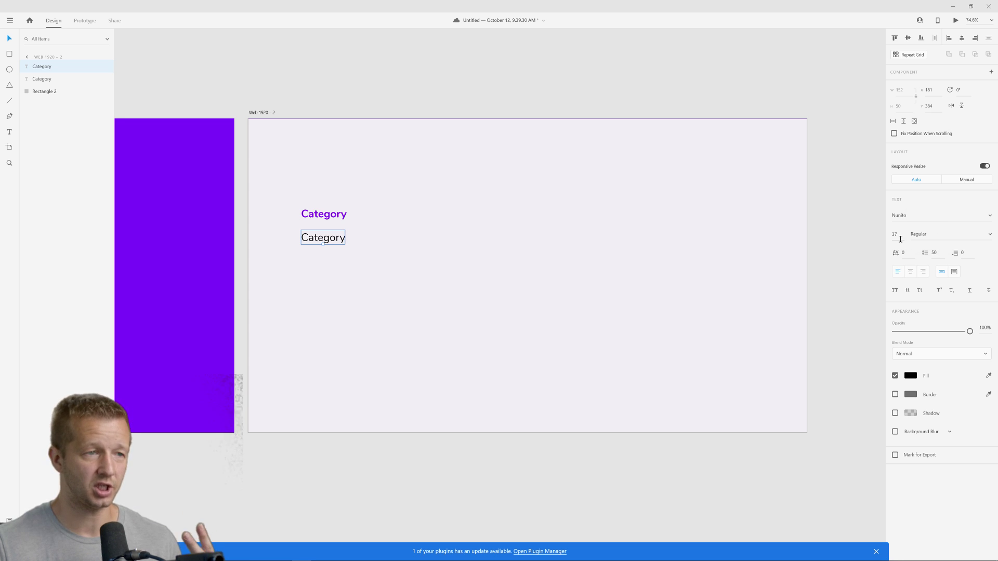
Reduce the font size of the lower black "Category" text to 23
key("Down")
key("Down")
key("Down")
key("Down")
key("Down")
key("Down")
key("Down")
key("Down")
key("Down")
key("Down")
key("Down")
key("Down")
key("Down")
key("Down")
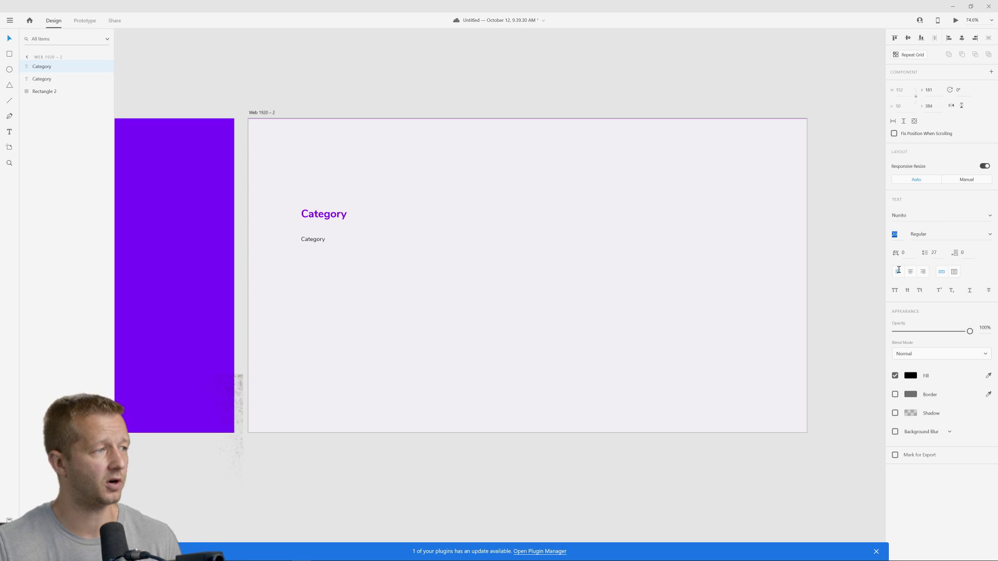
Replace the lower "Category" text with "A link to a page here"
double_click(323, 239)
double_click(323, 239)
type("A ")
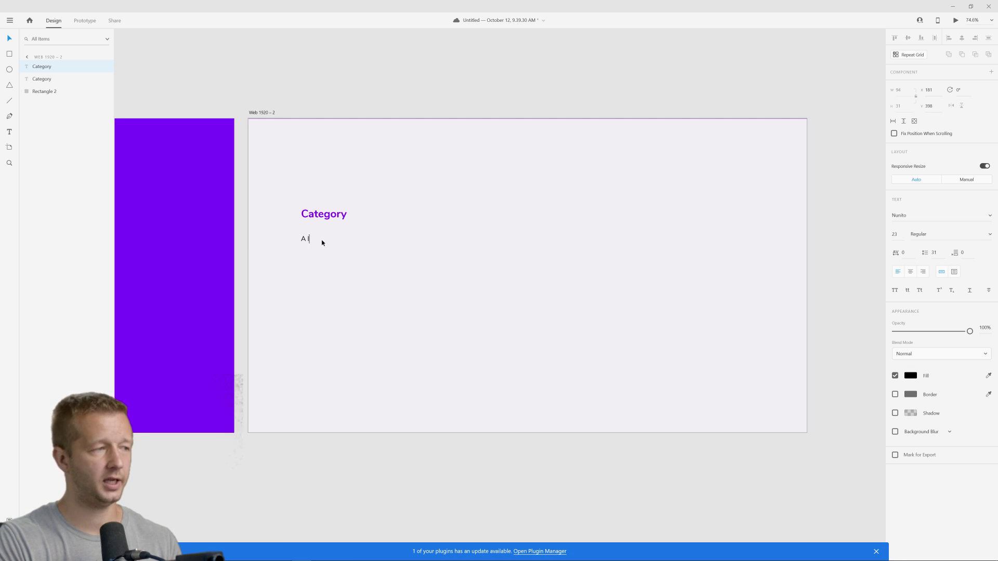
type("link to a")
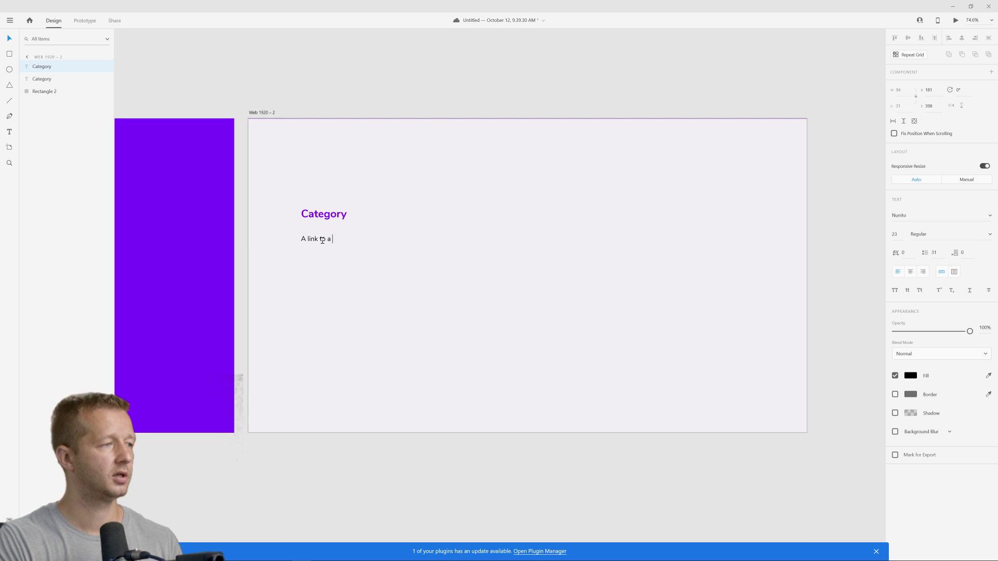
type("pagpage")
key("BackSpace")
key("BackSpace")
type("ge on")
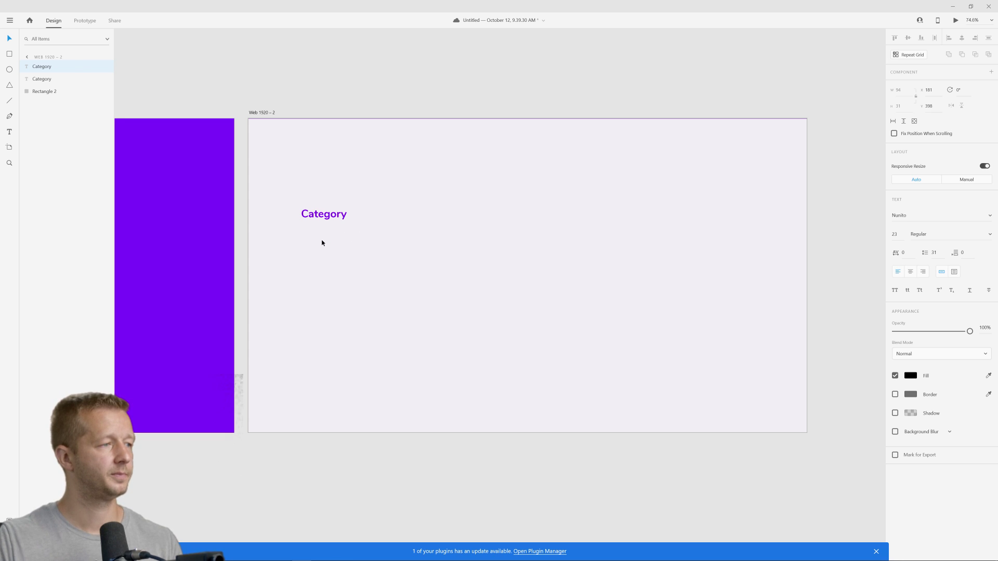
key("Escape")
left_click(494, 254)
Turn the link text into a Repeat Grid extended downward to five rows, and undo the widened row spacing
left_click(333, 241)
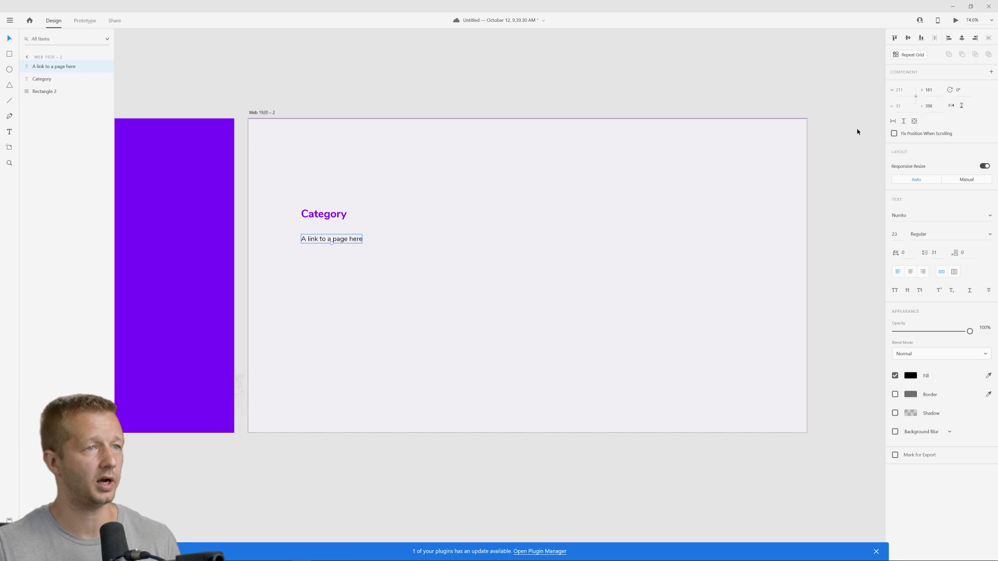
left_click(909, 54)
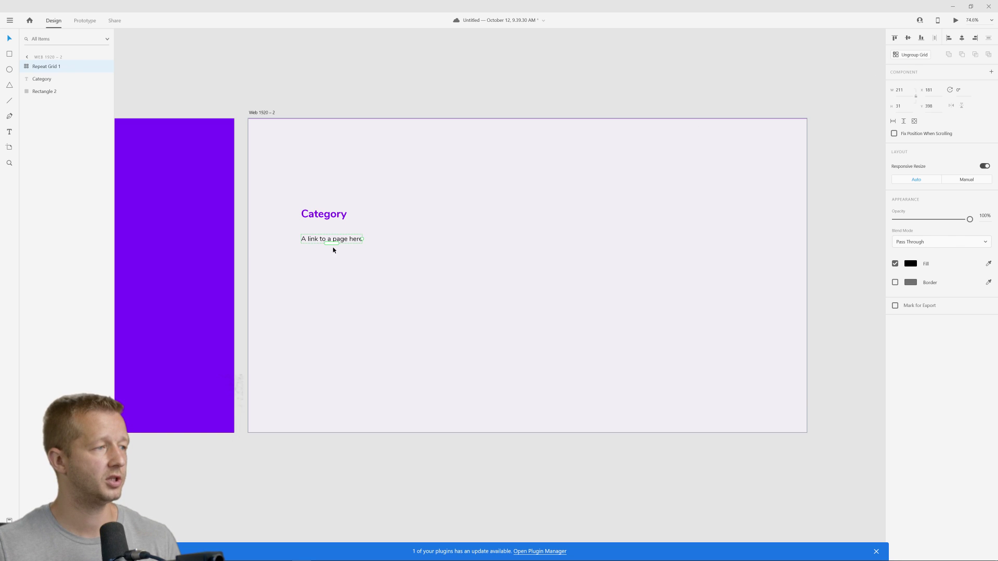
left_click_drag(335, 245, 343, 316)
left_click(439, 307)
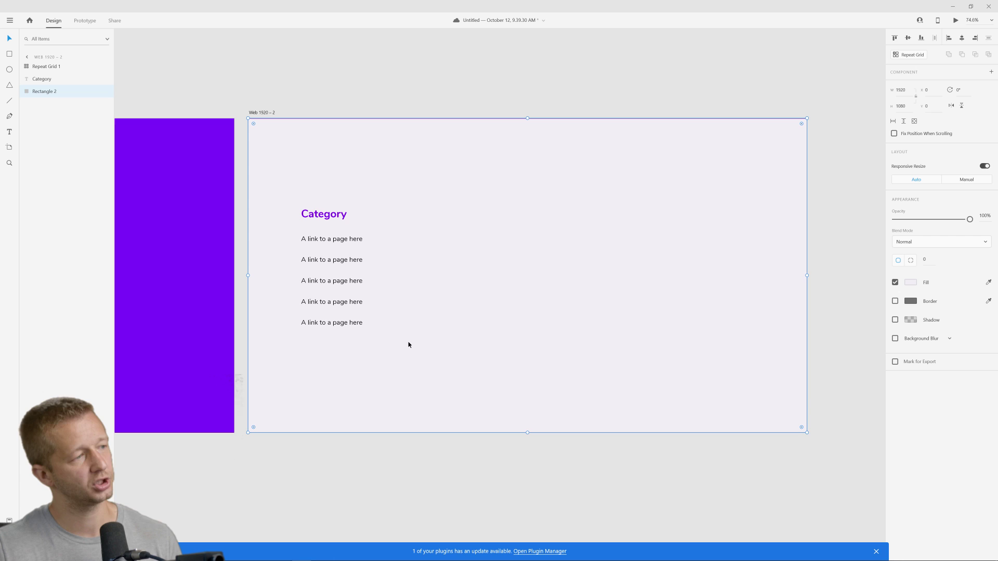
key("ctrl+z")
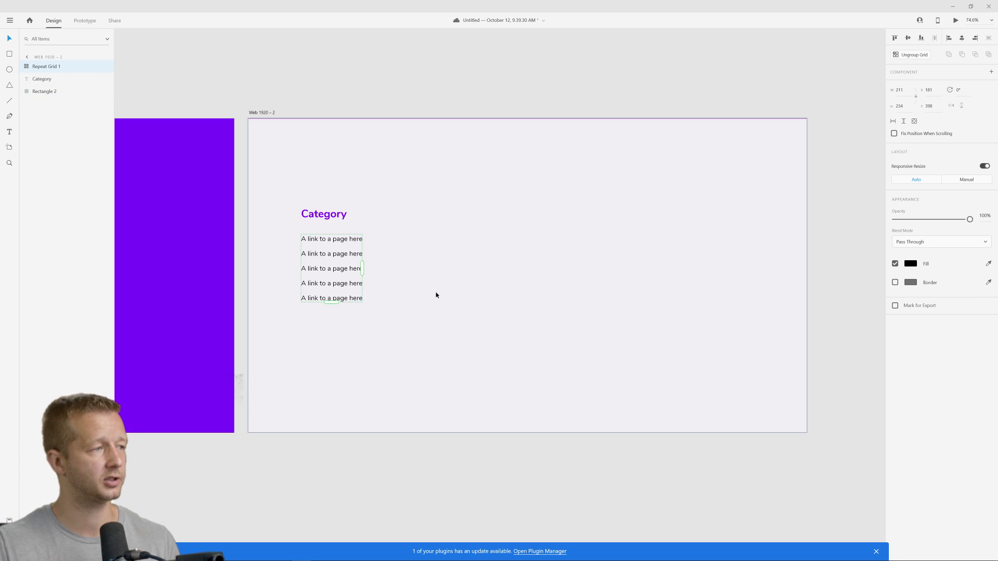
Undo the link text's Repeat Grid and shift the single link text slightly right of the Category heading's left edge
key("ctrl+z")
key("Return")
scroll(316, 257, "up", 5)
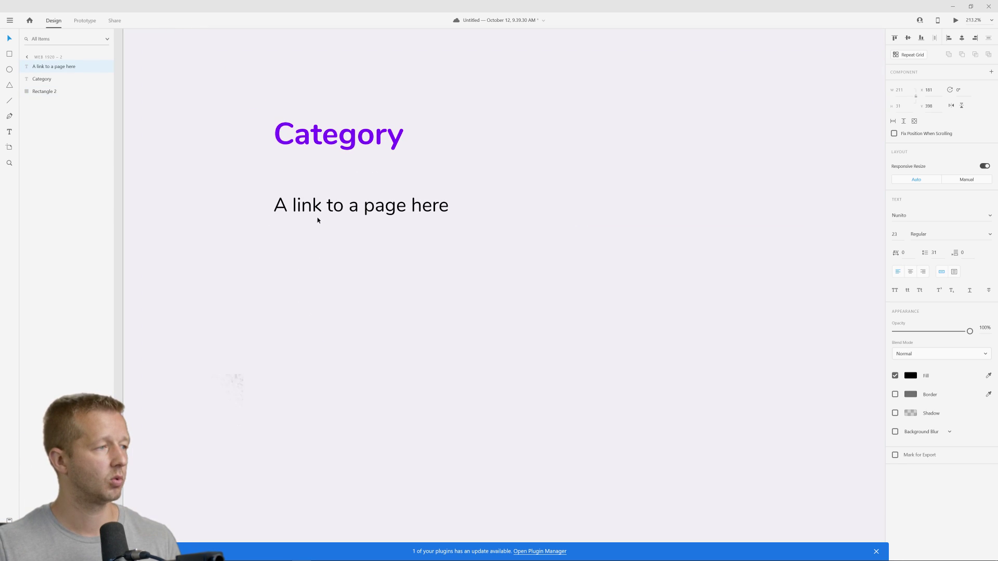
left_click_drag(317, 208, 330, 208)
Draw a borderless rectangle about 321 by 39 around the link text and place its layer beneath the text
left_click(311, 176)
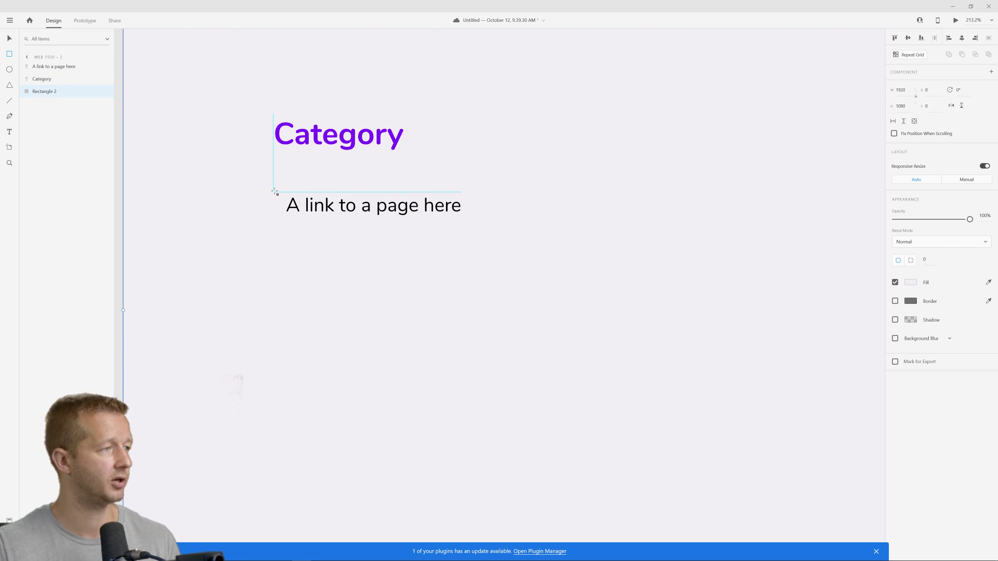
mouse_move(274, 193)
left_mouse_down()
mouse_move(377, 218)
mouse_move(542, 226)
left_mouse_up()
left_click(896, 301)
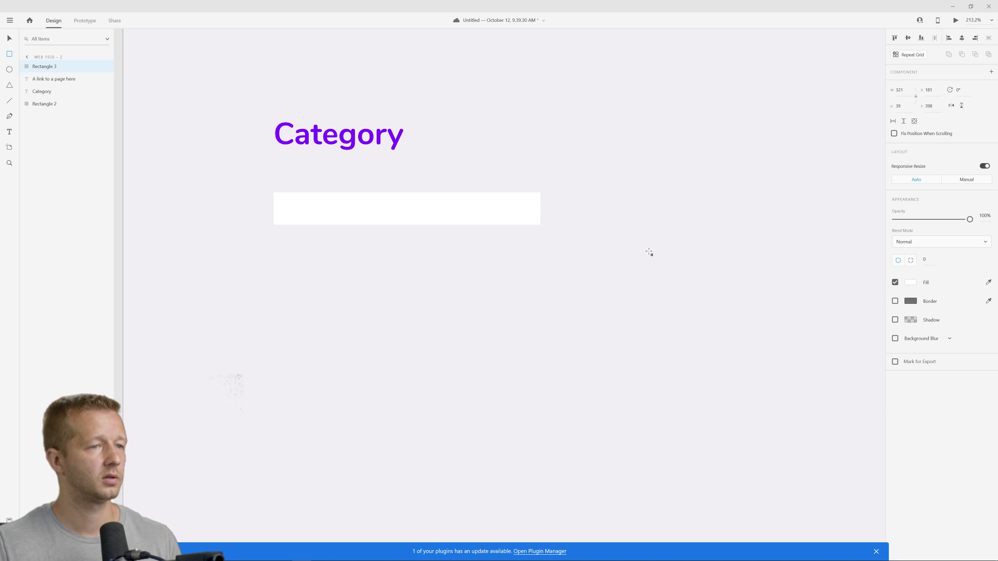
left_click(44, 65)
left_click(9, 40)
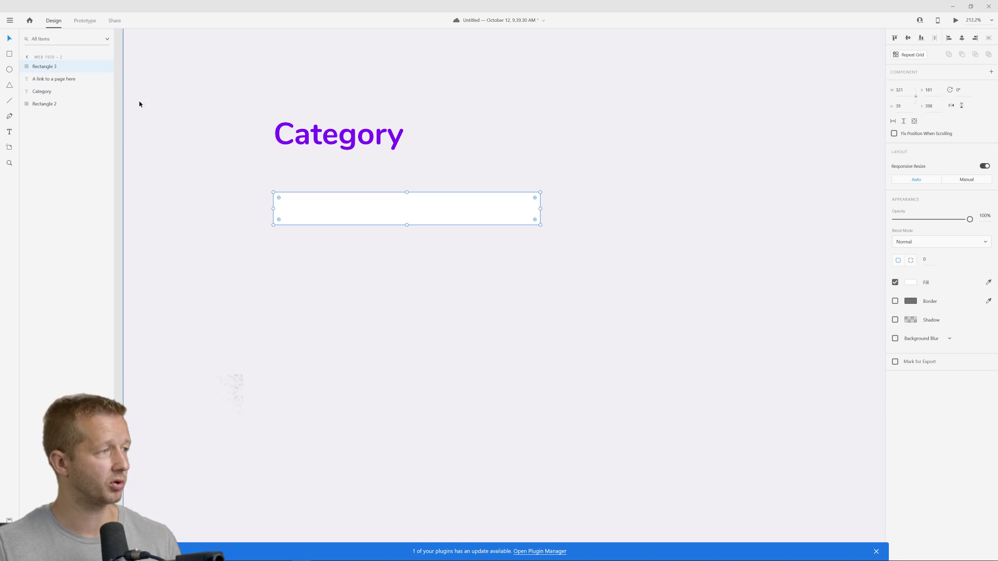
left_click_drag(44, 67, 46, 87)
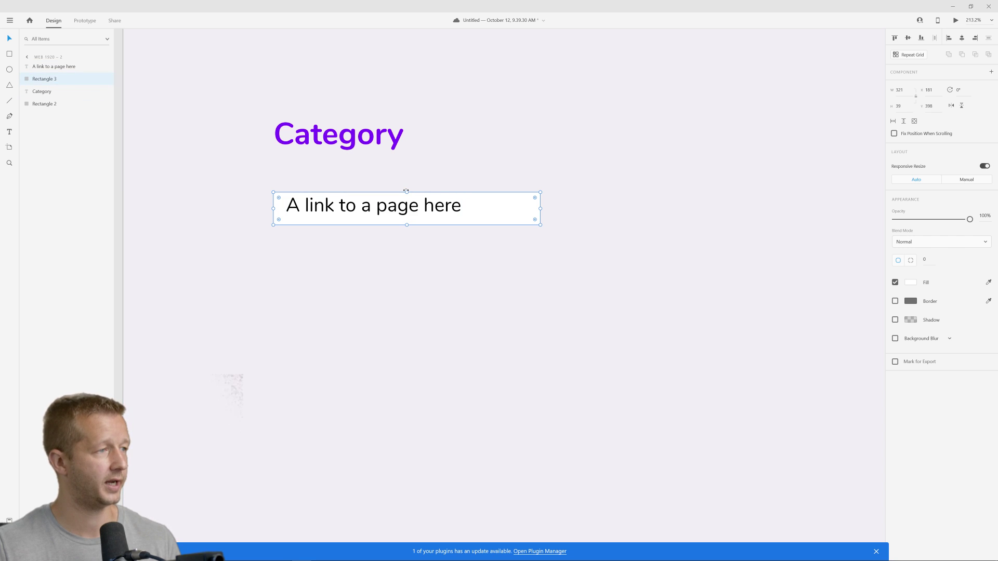
Extend the rectangle's top edge upward to a height of about 46 and nudge the link text to Y 400
left_click_drag(407, 192, 411, 186)
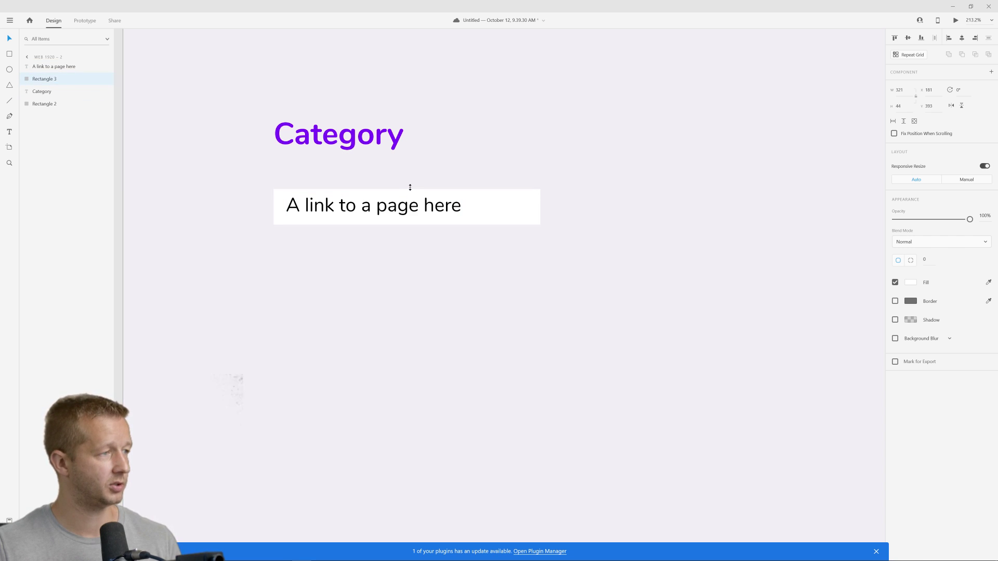
left_click(389, 206)
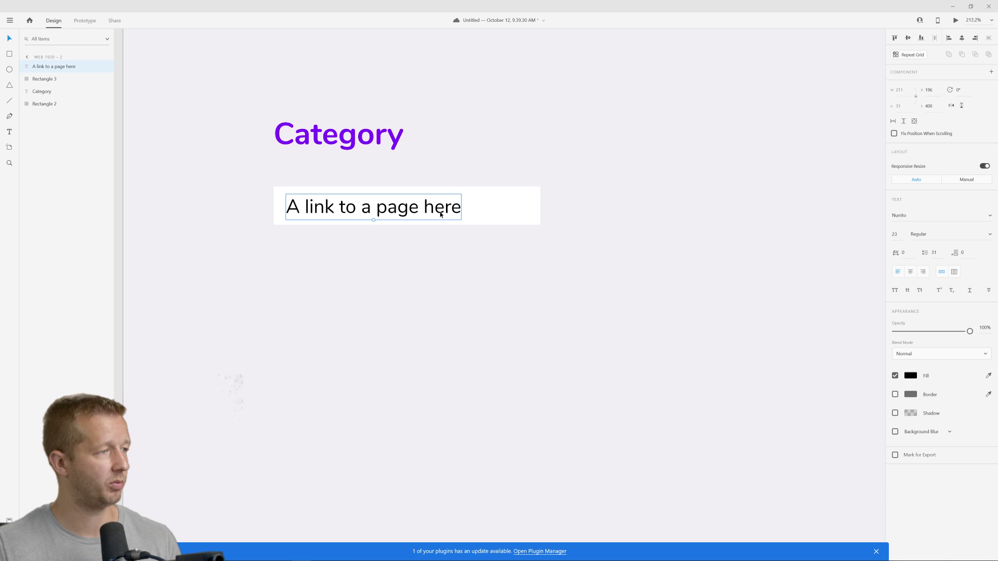
key("Up")
left_click(251, 206)
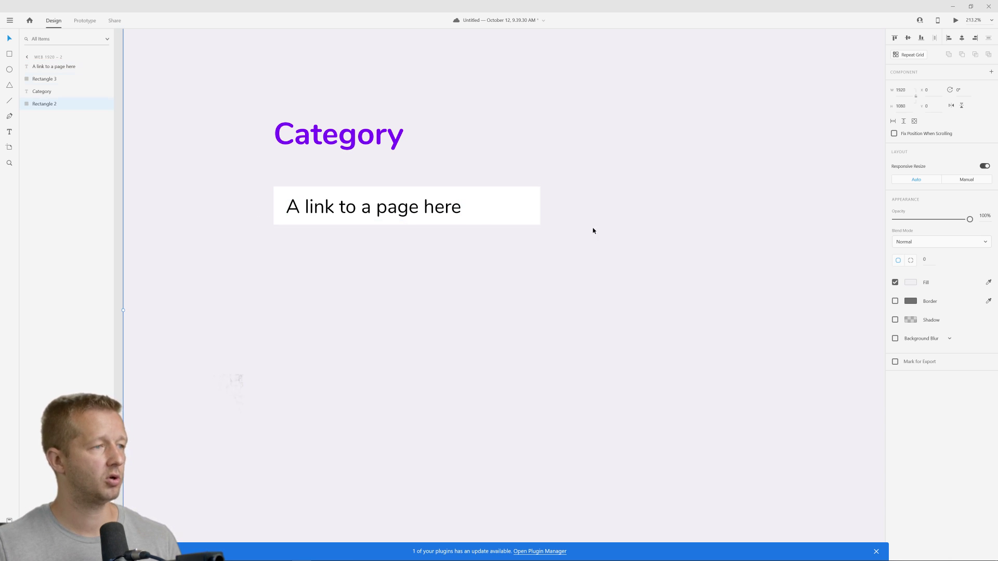
Fill the link's rectangle with a lilac slightly darker than the background and save that colour as a swatch
left_click(539, 211)
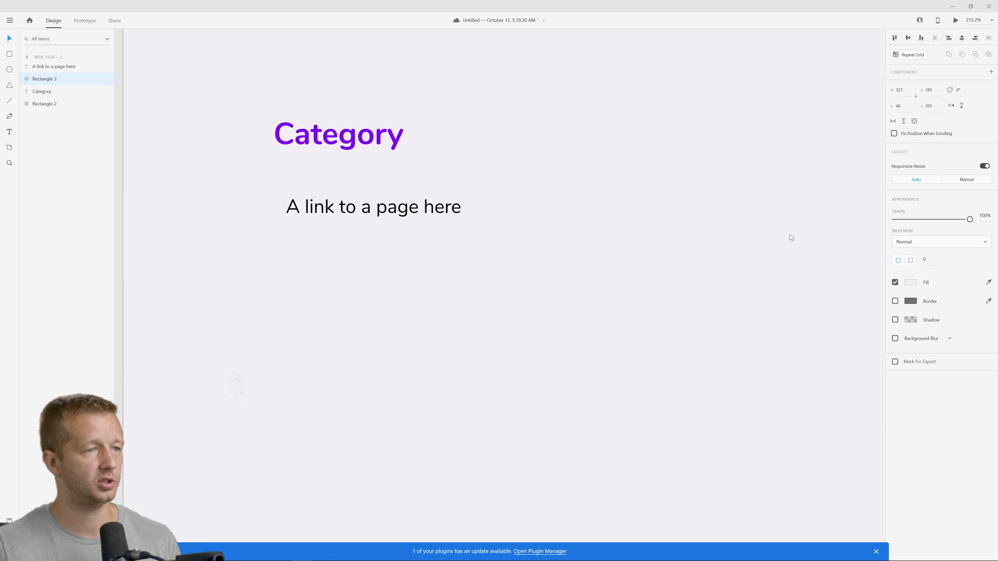
left_click(910, 282)
left_click(796, 242)
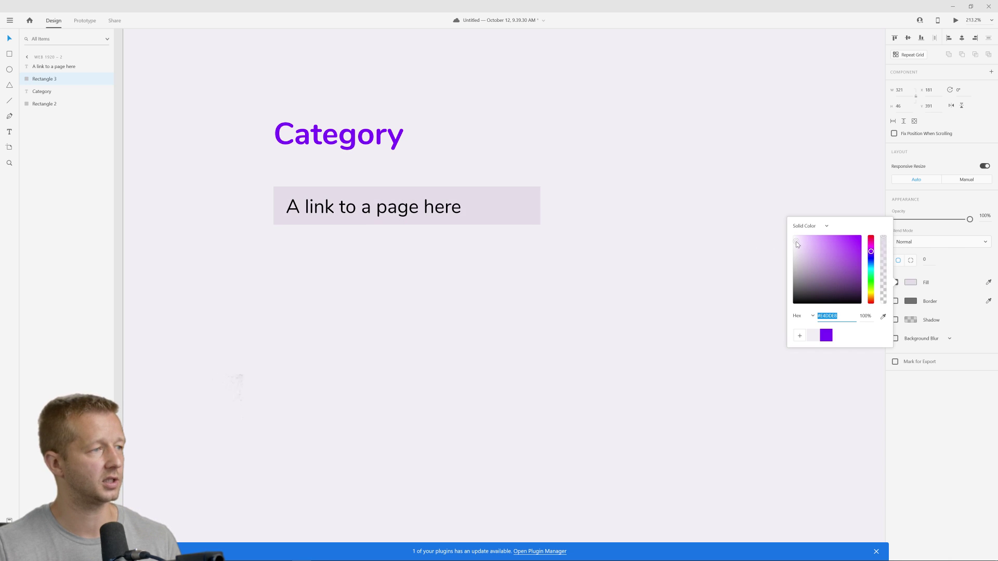
key("Escape")
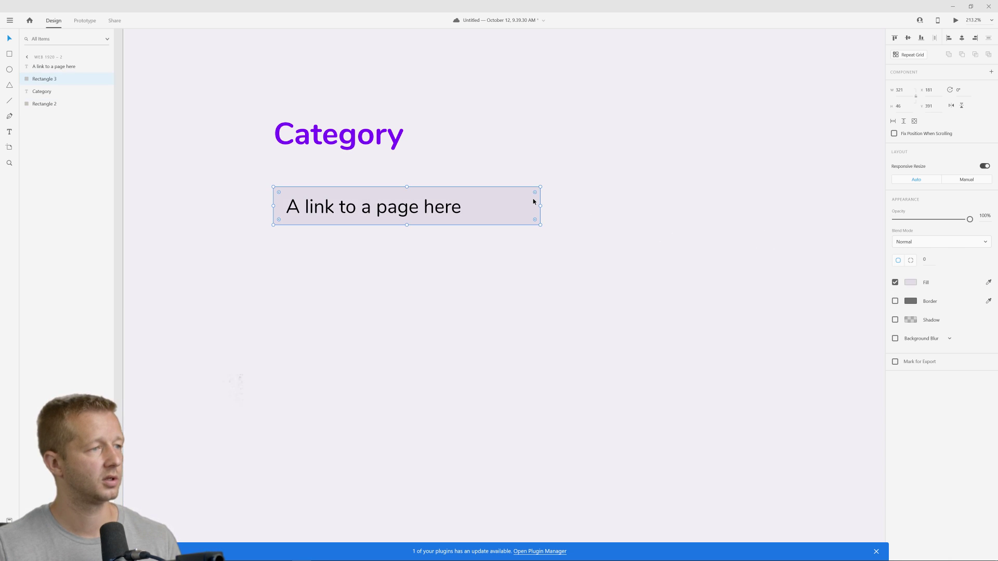
left_click(911, 282)
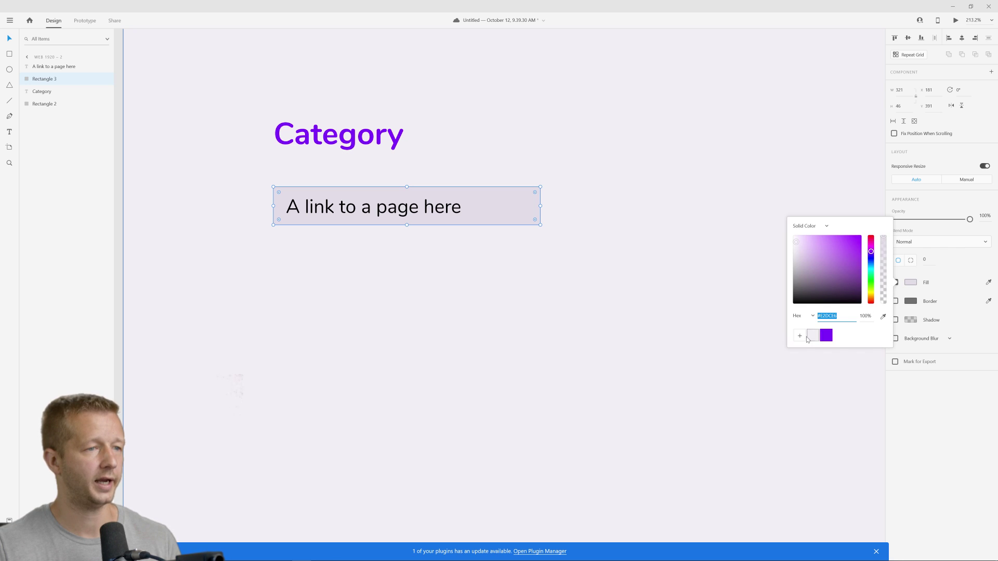
left_click(503, 232)
Match the link rectangle's fill to the artboard's light background by sampling its colour
left_click(400, 209)
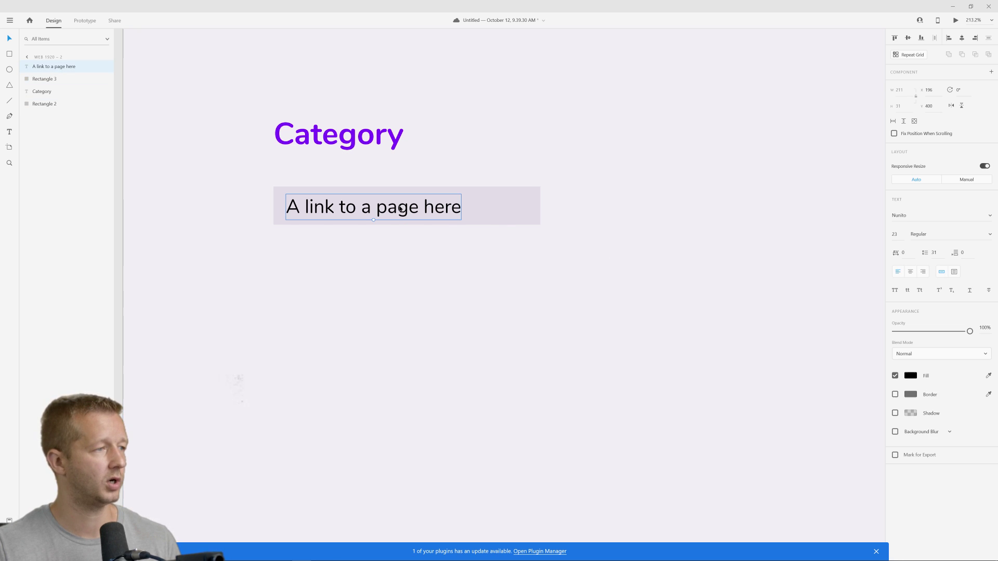
left_click(485, 208)
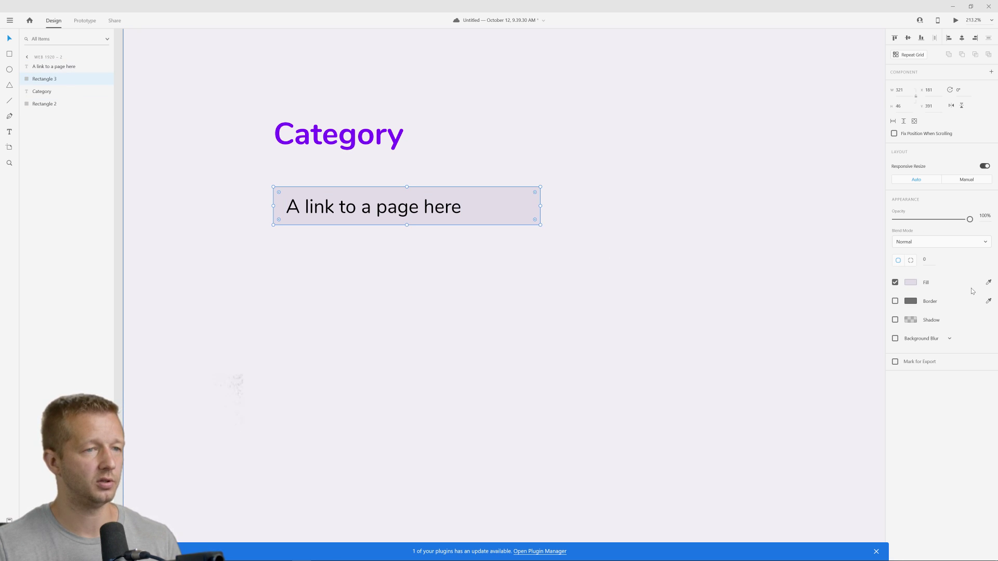
left_click(715, 208)
key("ctrl+z")
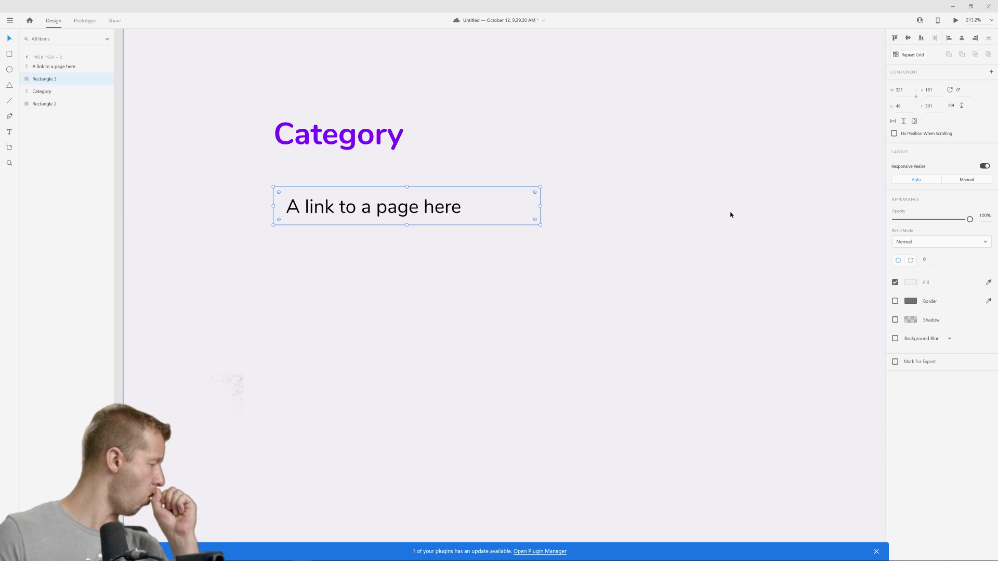
Turn the link text and its rectangle into a component and add a Hover State to it
left_click(427, 210, "shift")
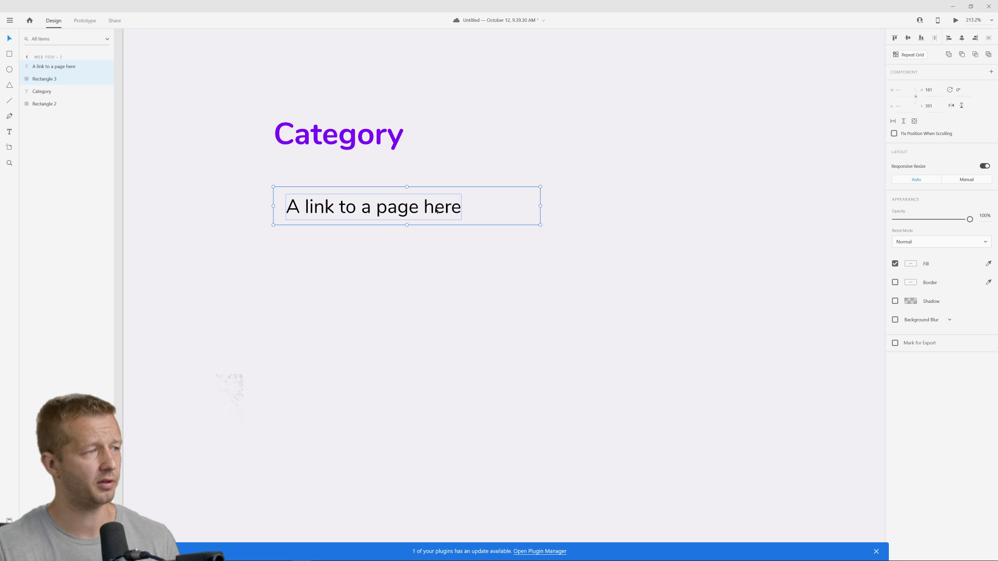
right_click(437, 210)
left_click(480, 358)
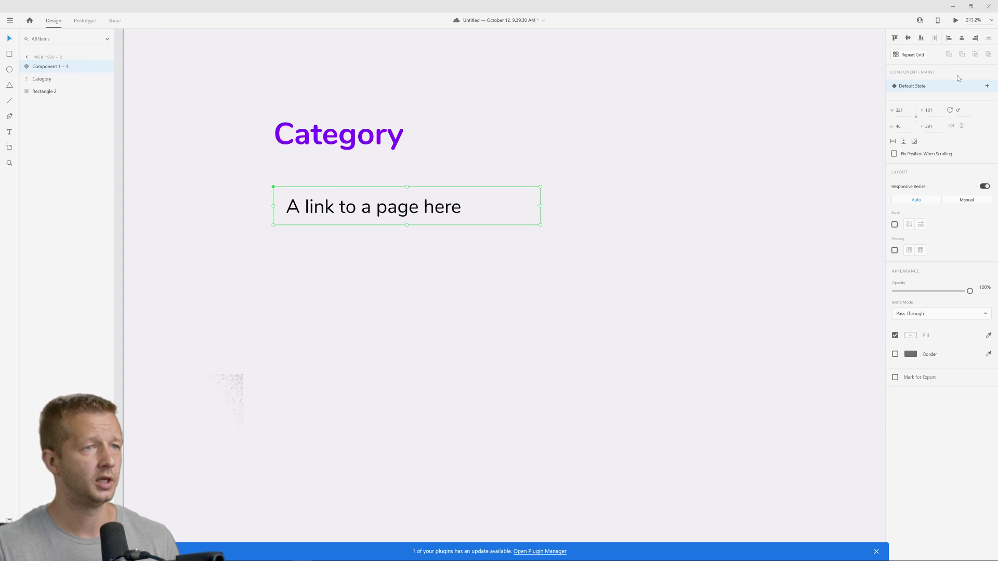
left_click(988, 86)
left_click(924, 103)
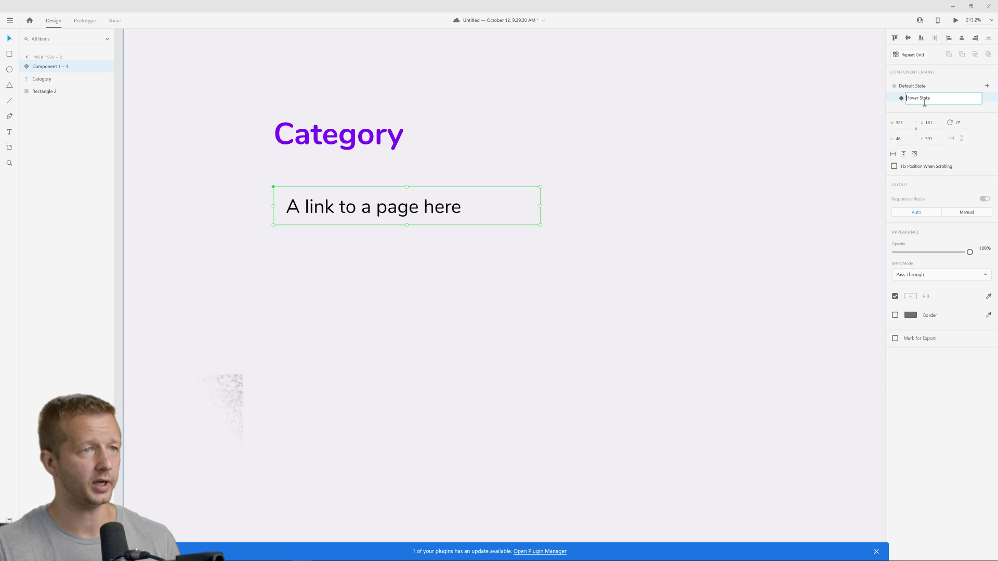
Fill the rectangle in the Hover State with the saved lilac swatch and switch the component back to Default State
double_click(522, 200)
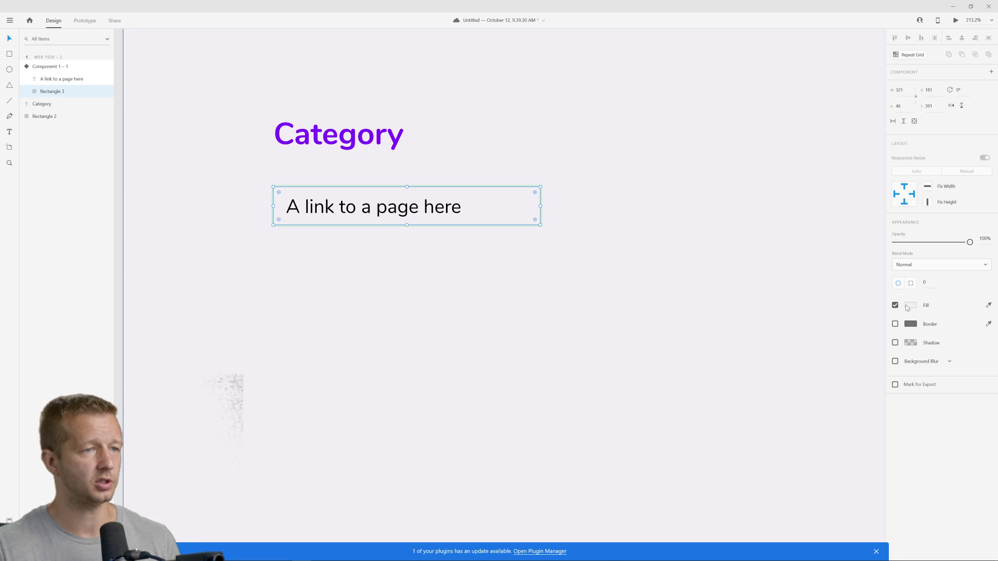
left_click(907, 307)
left_click(811, 357)
left_click(586, 205)
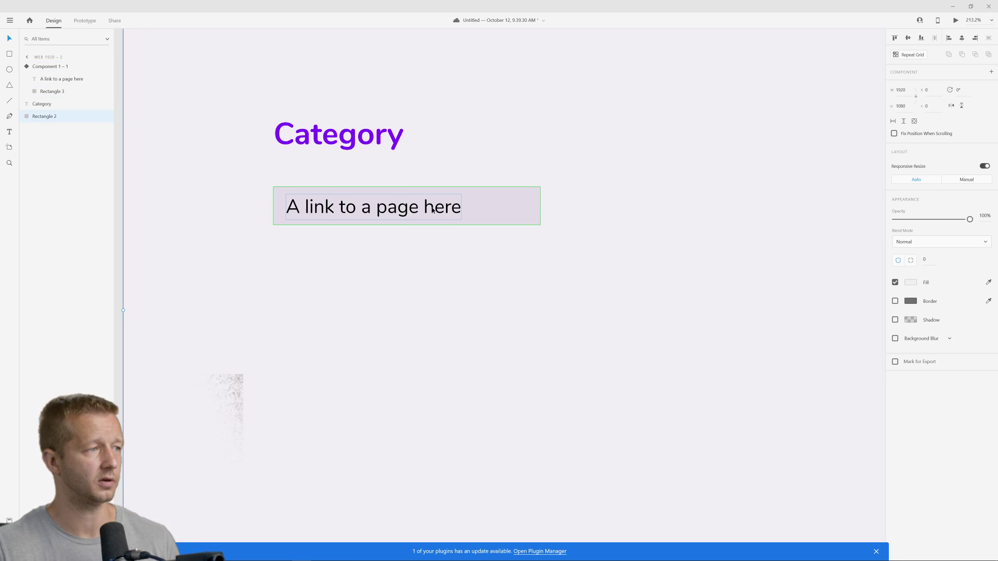
left_click(740, 189)
left_click(439, 223)
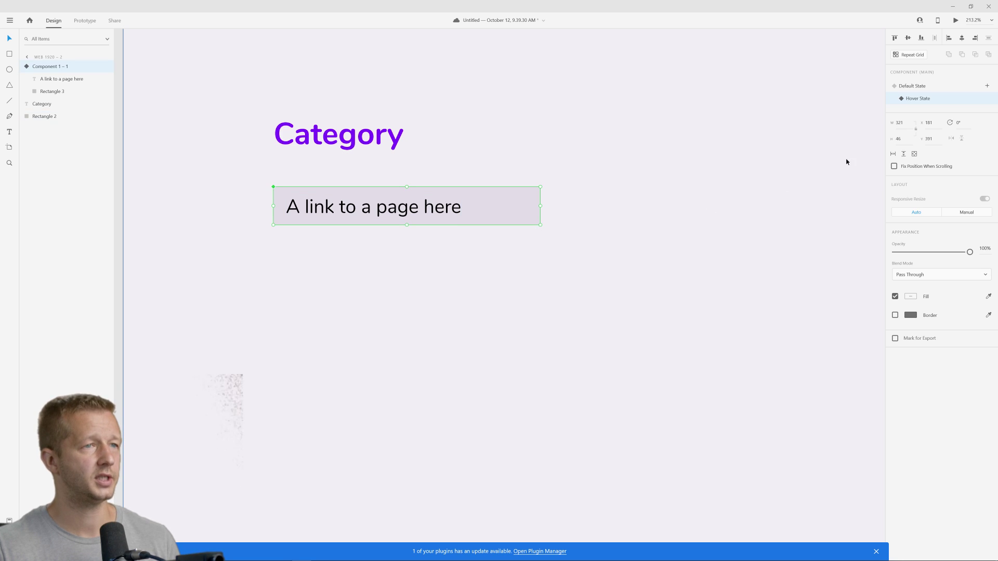
left_click(923, 87)
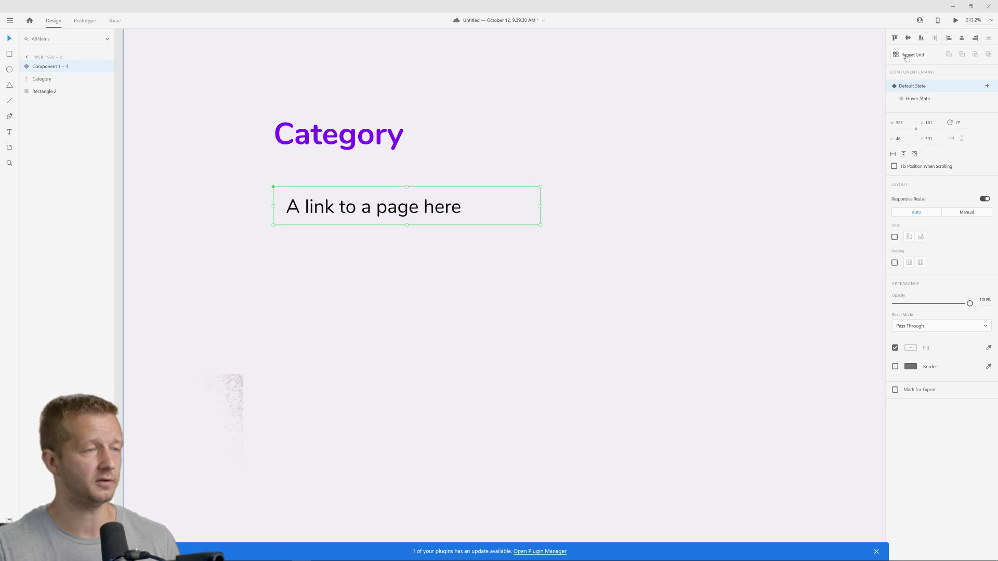
Preview the Web 1920 – 2 artboard, check the link's hover effect, and close the preview
scroll(697, 201, "down", 5)
scroll(541, 216, "down", 3)
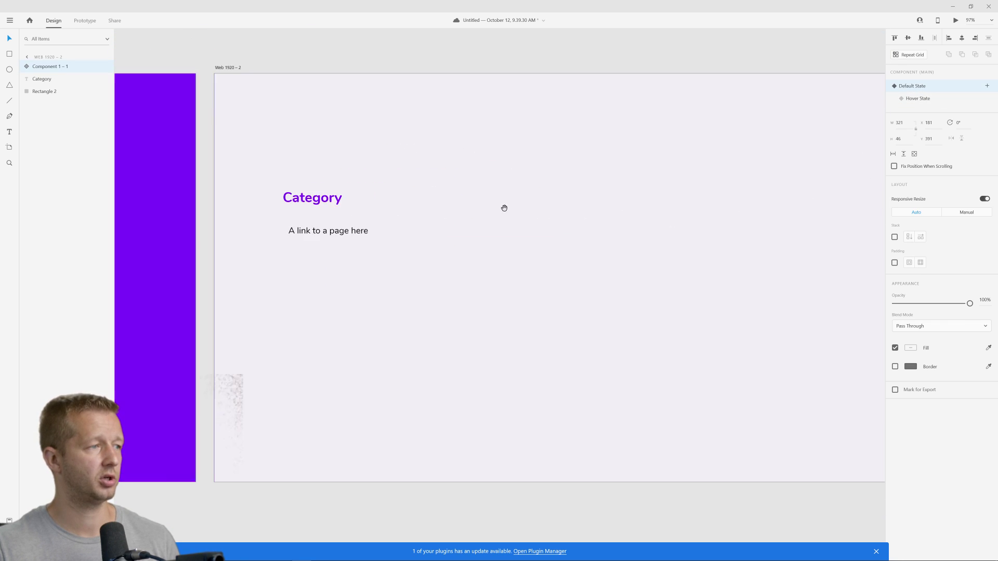
left_click(226, 67)
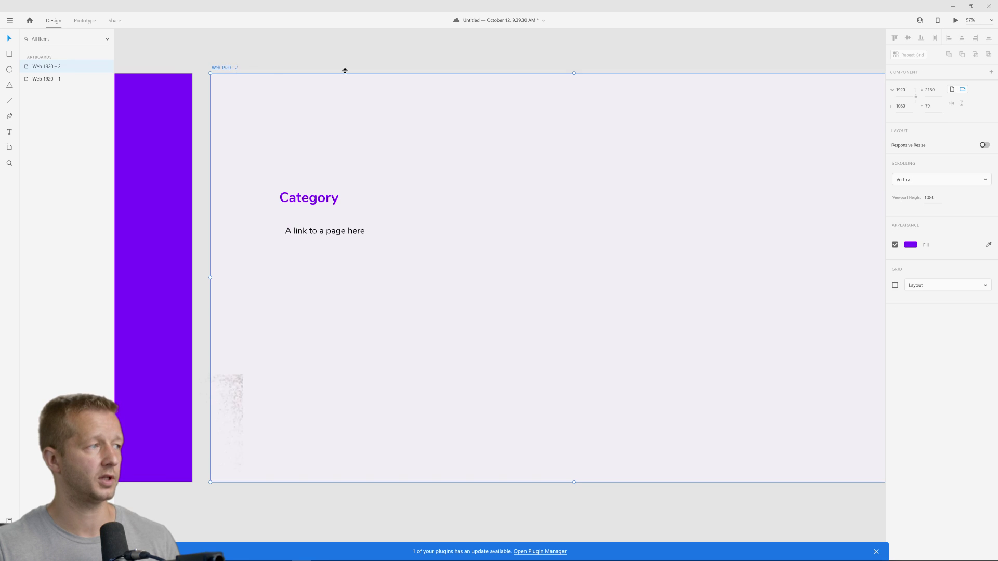
left_click(955, 20)
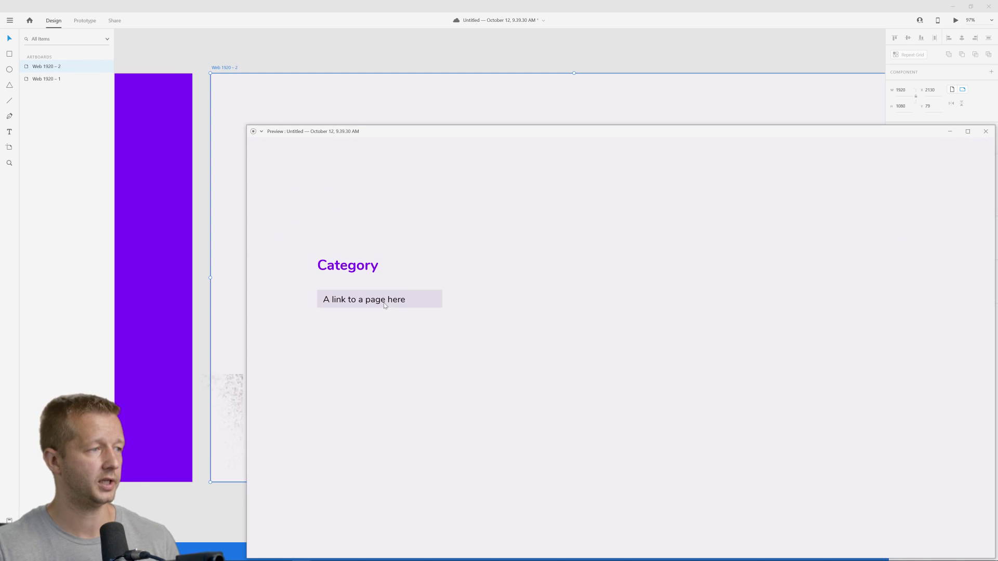
left_click(985, 131)
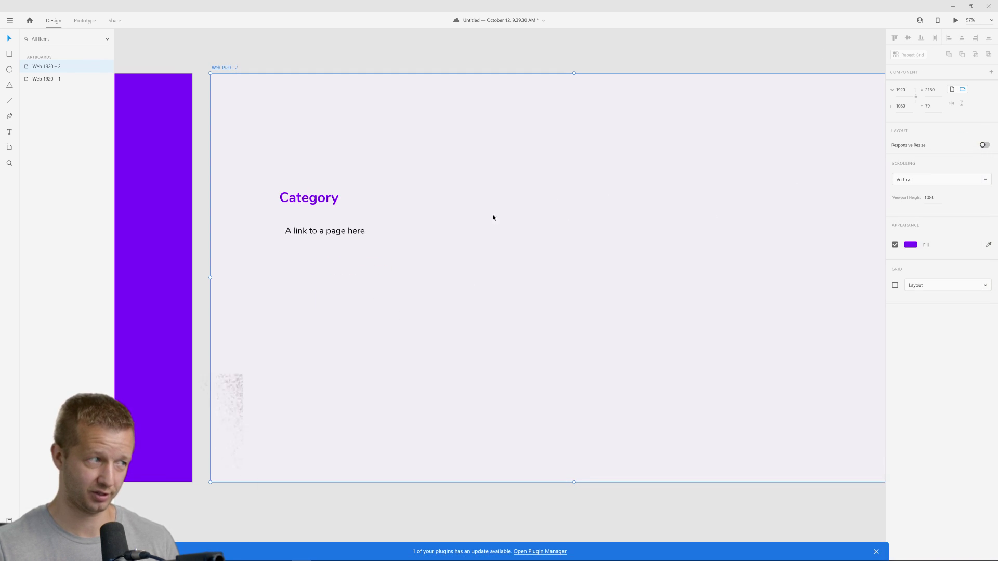
Turn the link component into a Repeat Grid and extend it downward to five rows
left_click(339, 225)
left_click(914, 55)
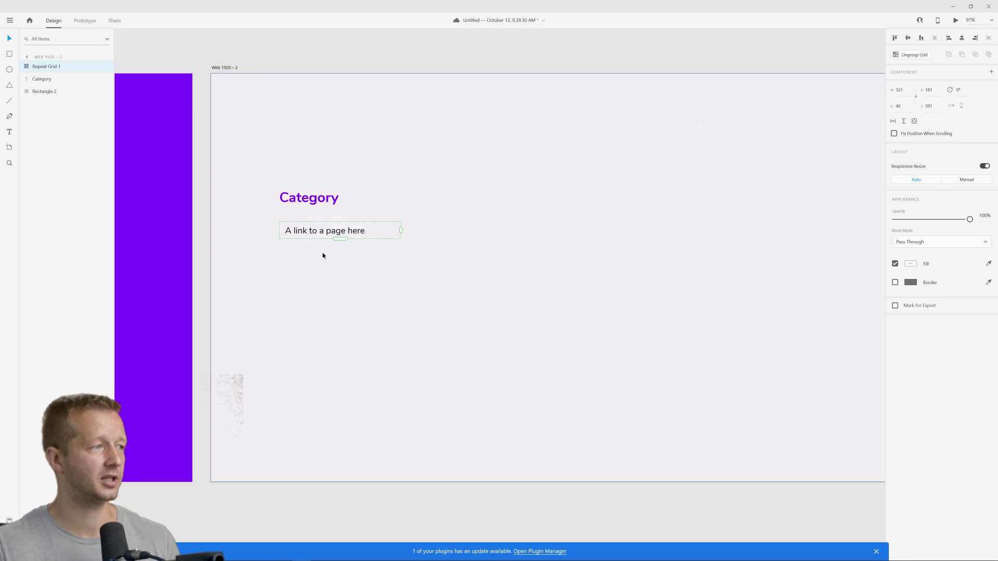
left_click_drag(340, 238, 318, 330)
left_click(406, 223)
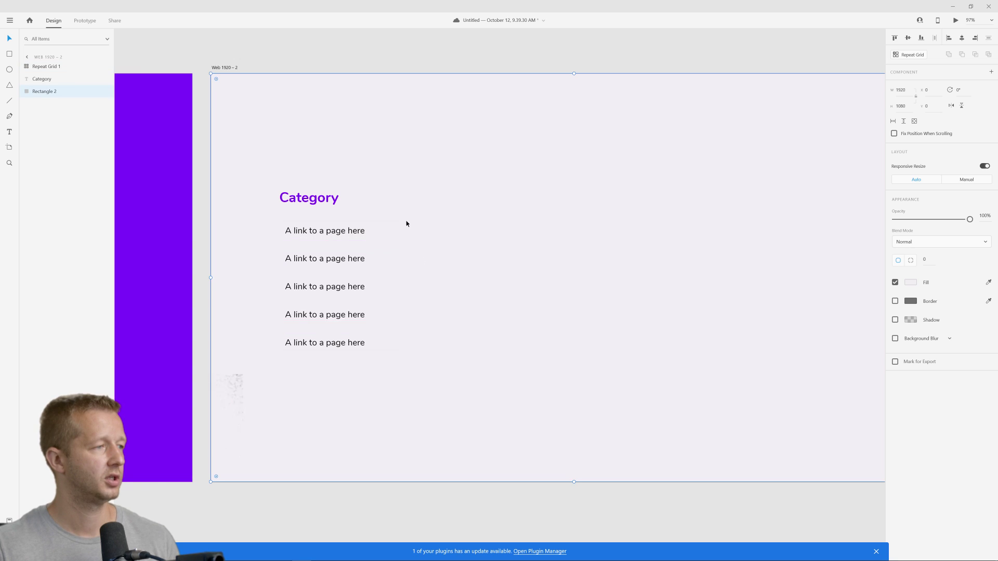
Shift the Category heading right so its left edge lines up with the link texts below
scroll(406, 224, "down", 3)
left_click(283, 201)
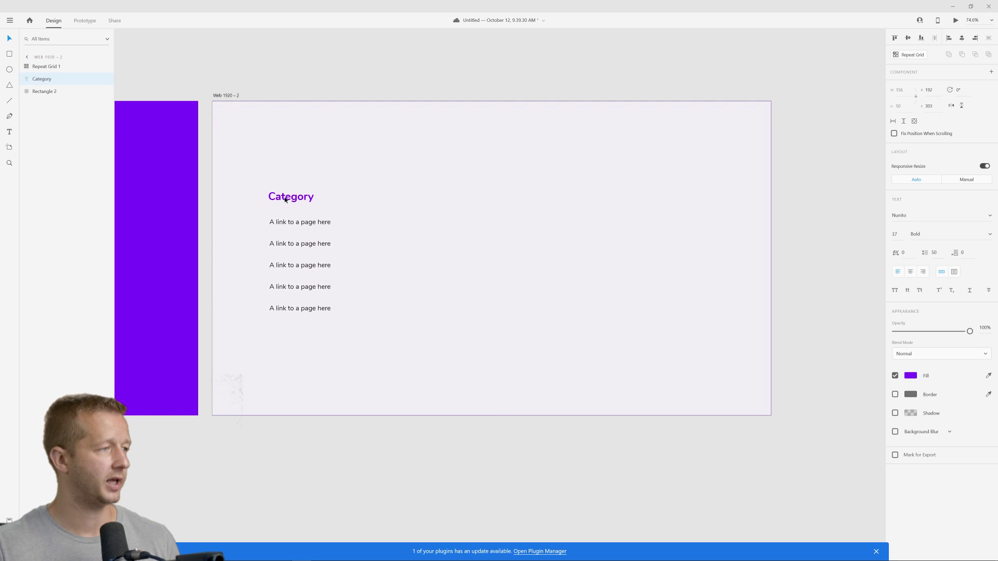
left_click(482, 243)
Combine the Category heading and link list into a Repeat Grid and extend it sideways to four columns
scroll(452, 240, "right", 2)
scroll(452, 241, "down", 2)
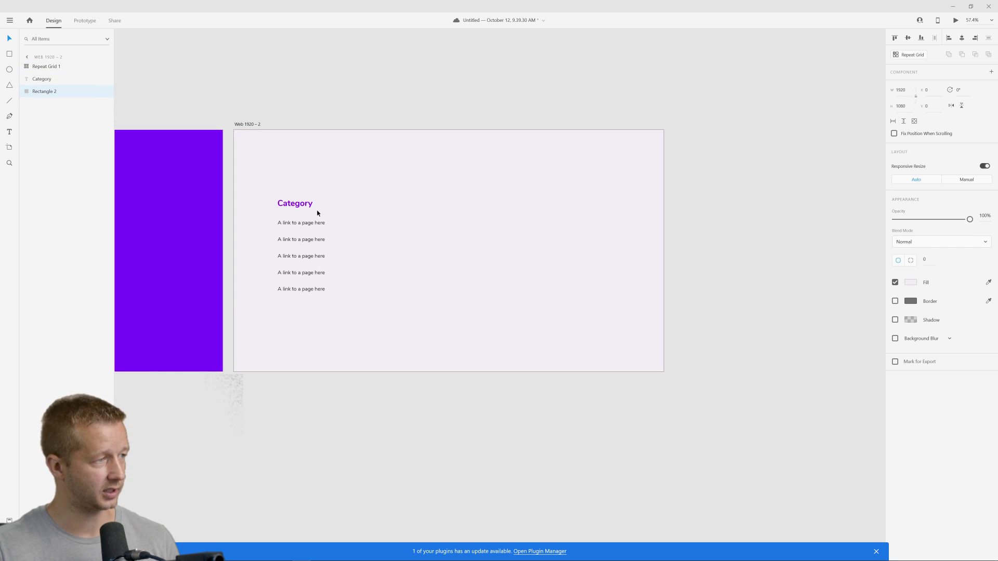
left_click(299, 204)
left_click(303, 223, "shift")
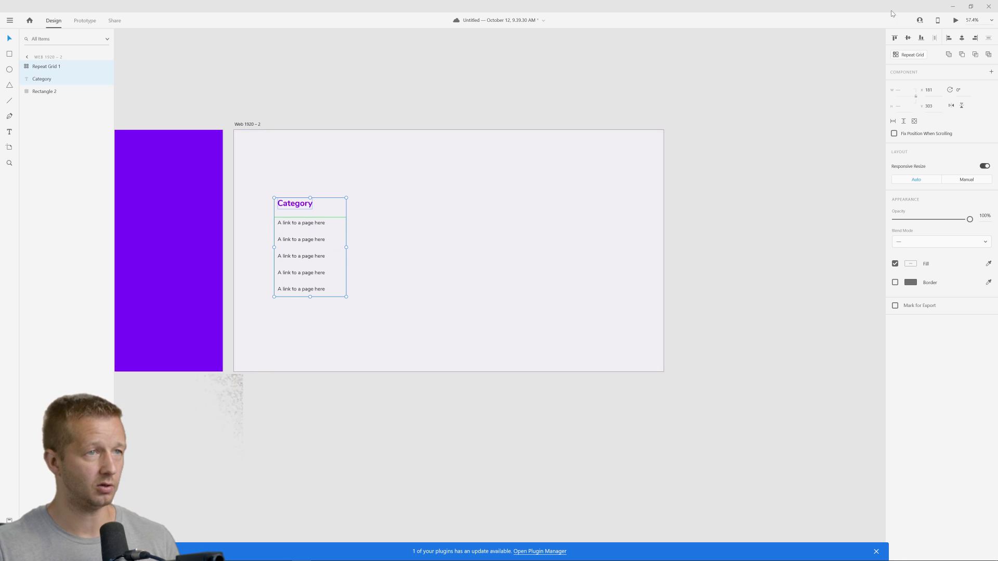
left_click(903, 56)
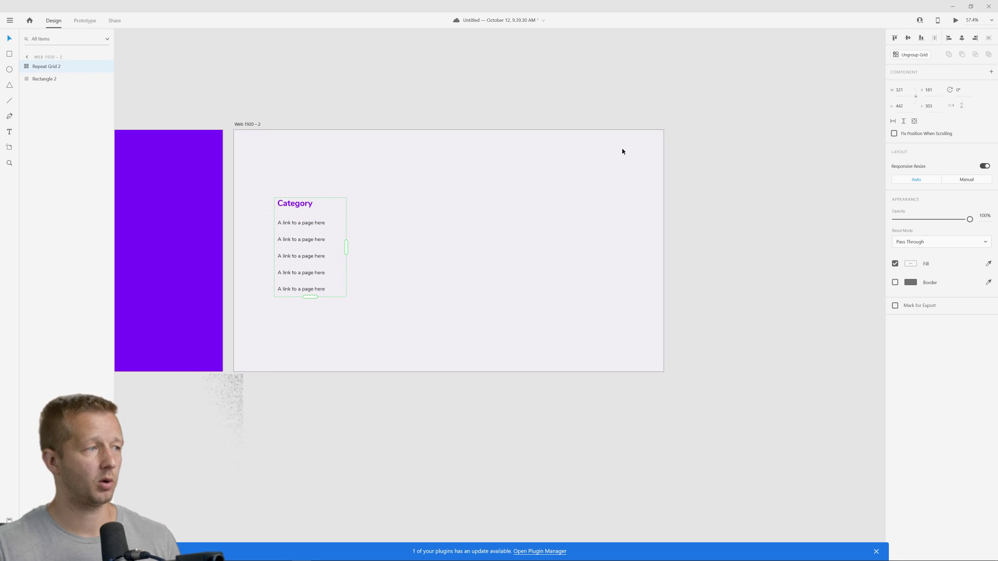
left_click_drag(347, 251, 568, 260)
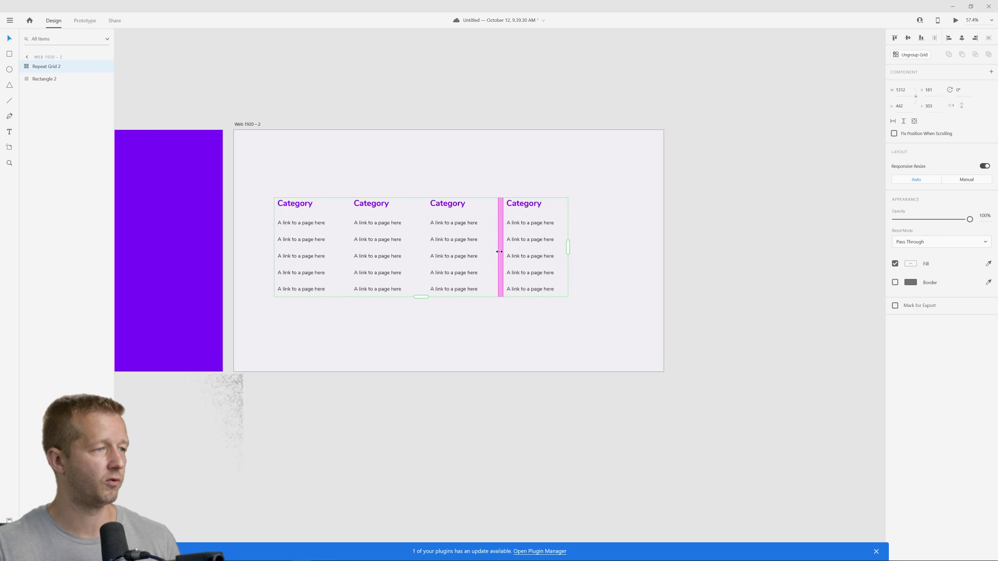
Widen the gap between the category columns to about 83
left_click_drag(500, 254, 541, 254)
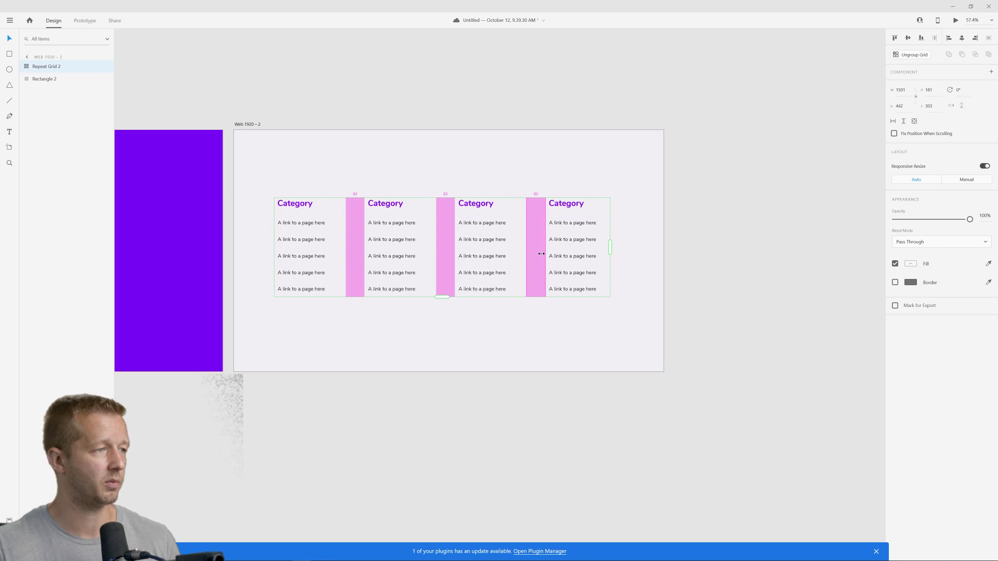
left_click(648, 224)
key("ctrl+z")
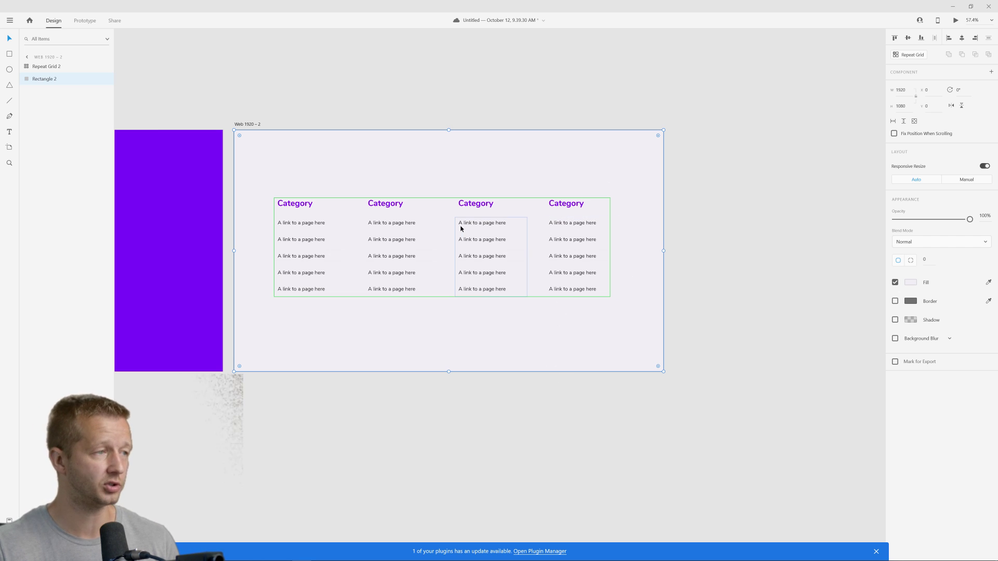
Draw two crossing diagonal lines about 20 by 20 as a close icon near the light artboard's upper-right corner
left_click(27, 87)
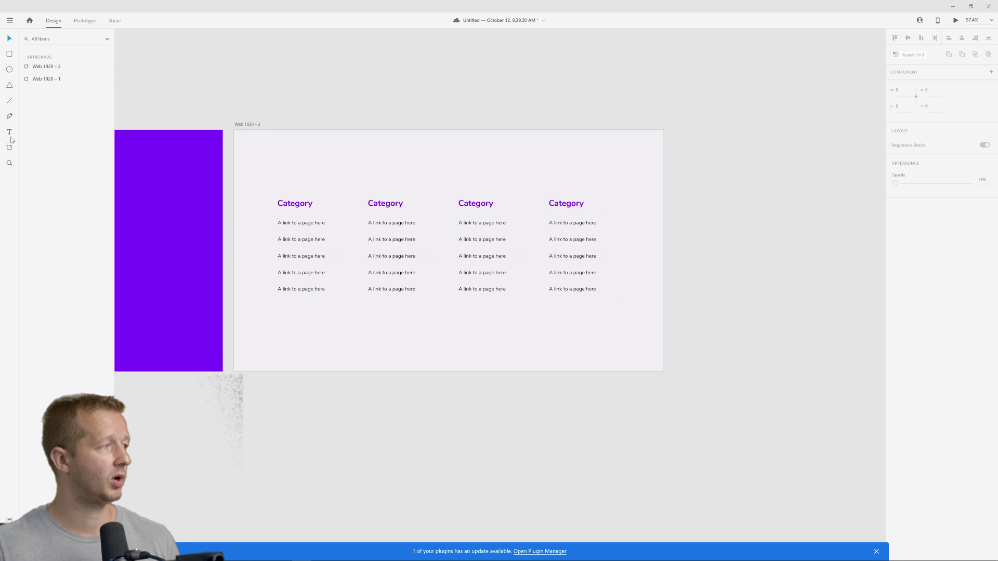
left_click(9, 162)
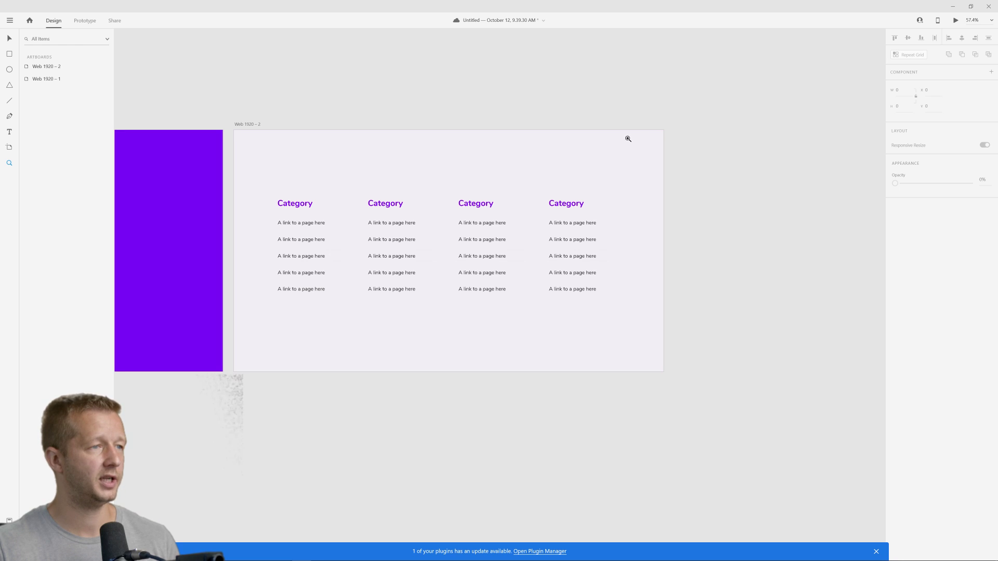
left_click(652, 151)
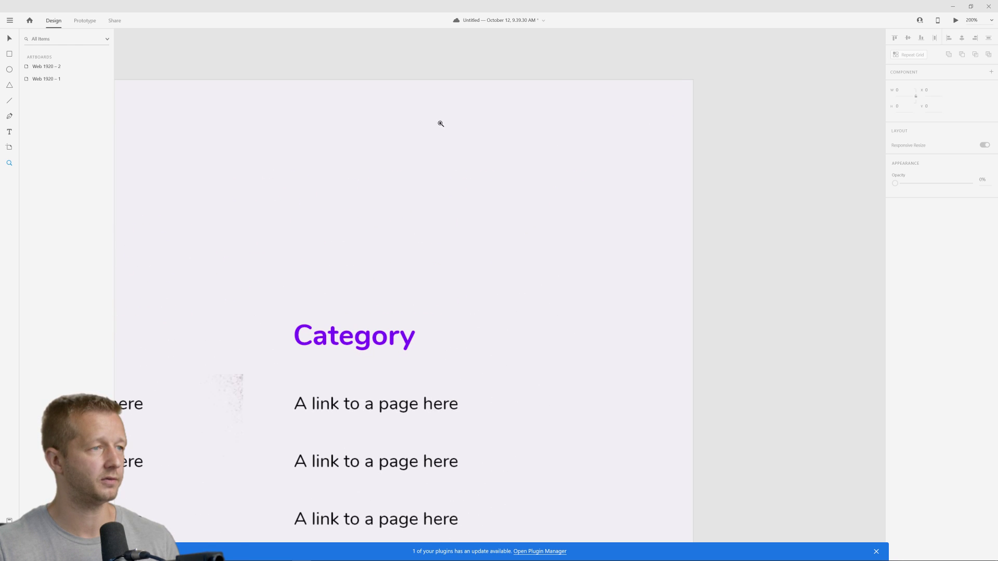
key("l")
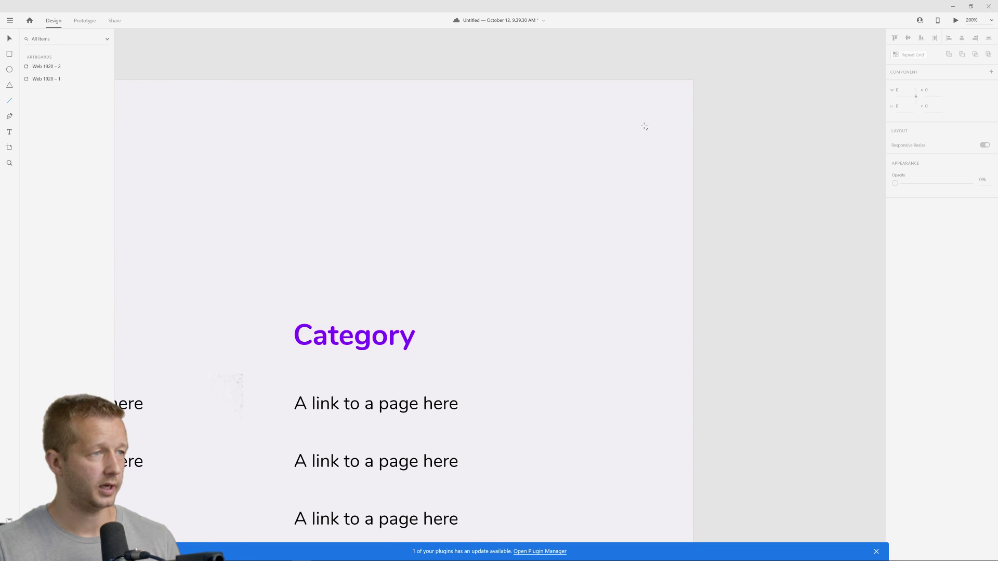
left_click_drag(644, 126, 627, 148)
scroll(632, 144, "up", 5)
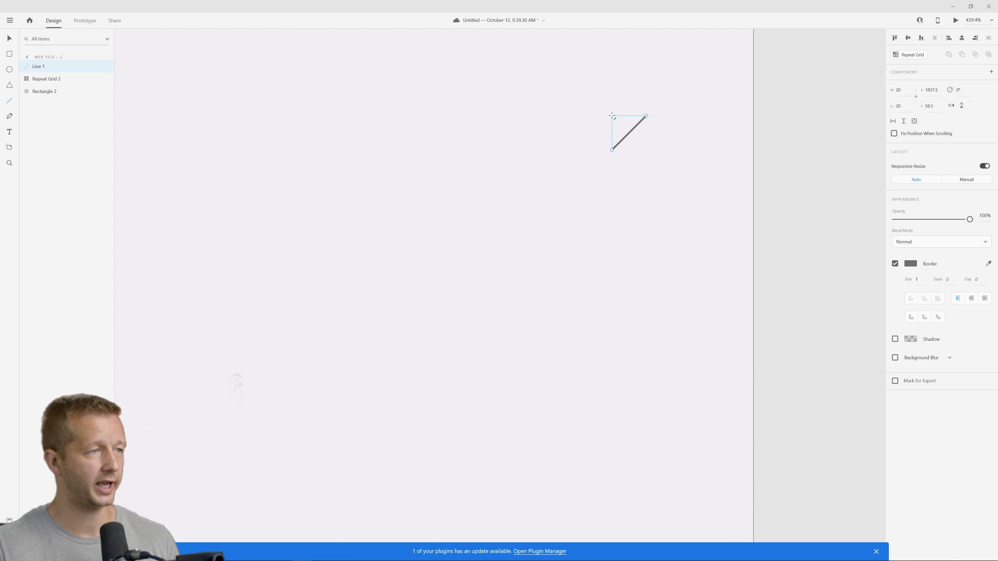
left_click_drag(612, 116, 647, 150)
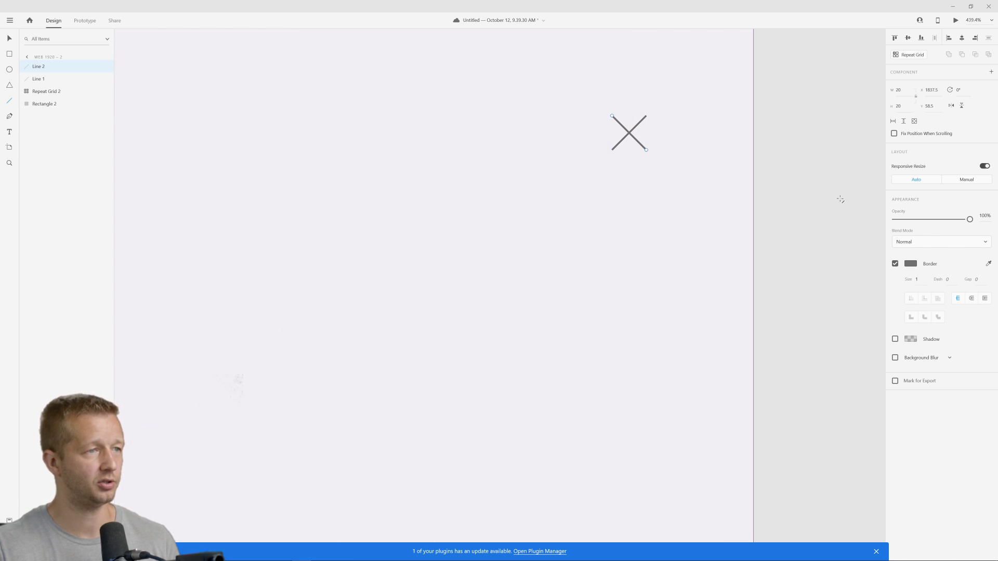
Set the border of both close-icon lines to size 6 and black (#000000)
key("v")
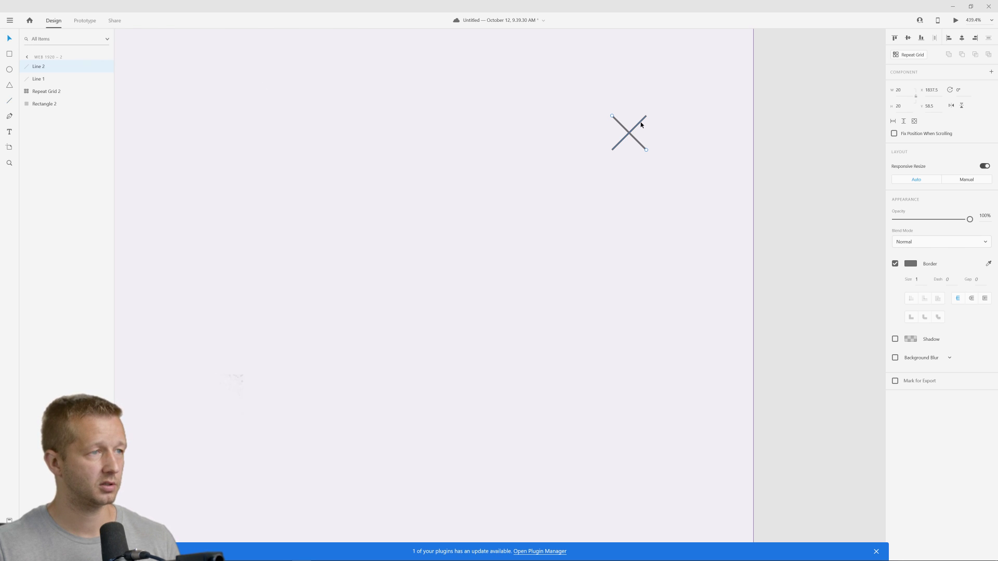
left_click(640, 122, "shift")
scroll(916, 279, "up", 5)
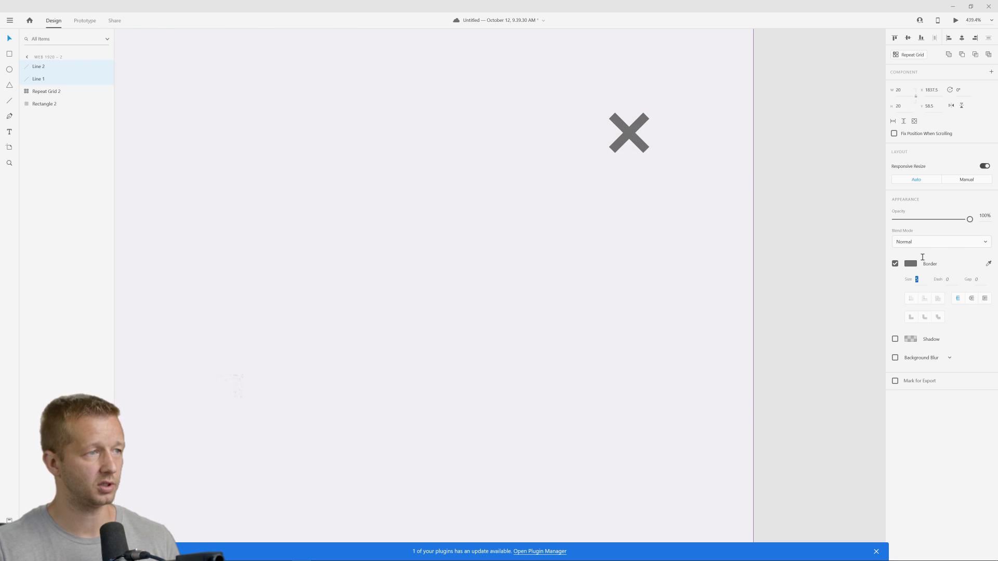
left_click(915, 266)
left_click_drag(827, 276, 760, 312)
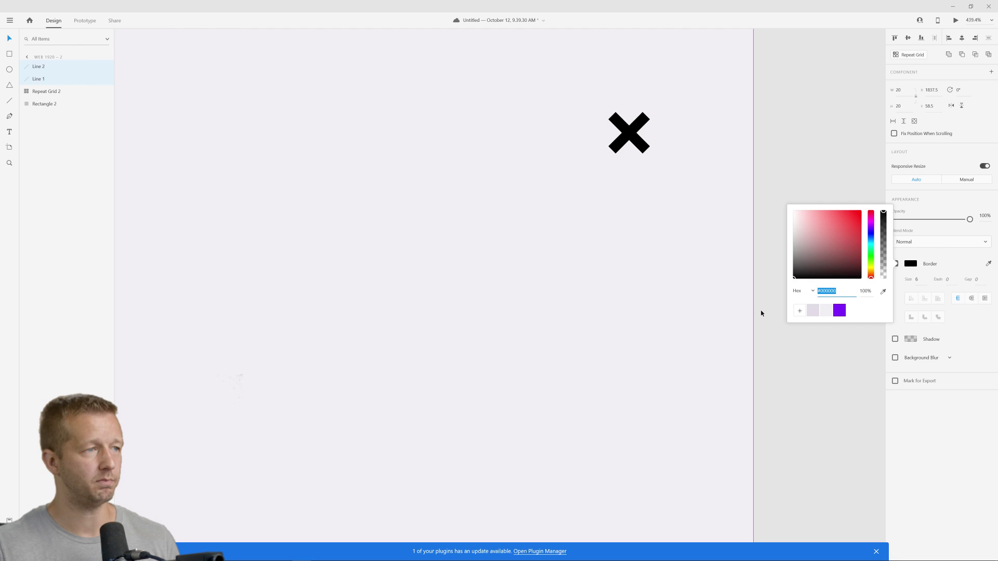
left_click(527, 189)
Group the two close-icon lines and move the group slightly down and left to X 1826.5, Y 73.5
scroll(461, 208, "down", 10)
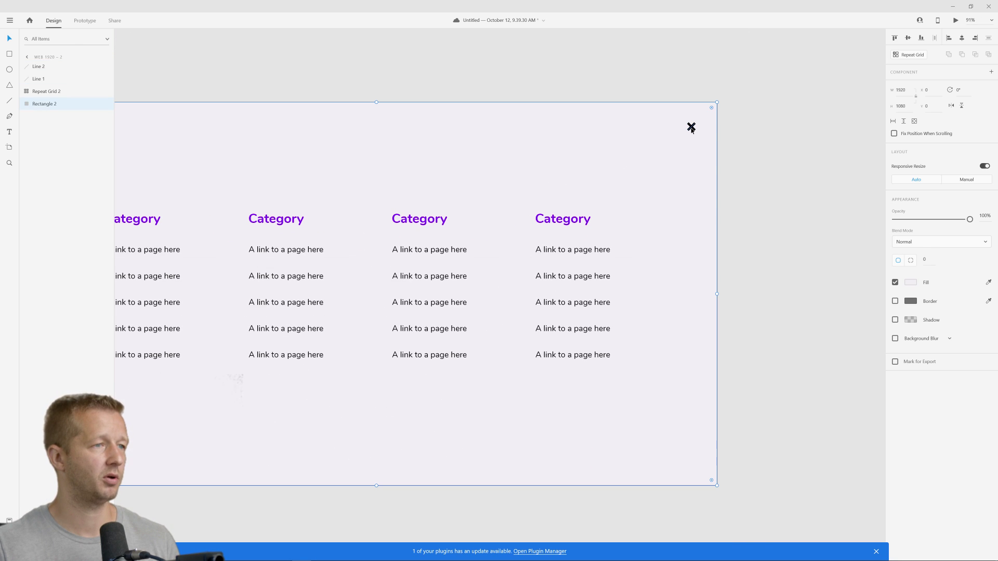
left_click(691, 128)
left_click(692, 128, "shift")
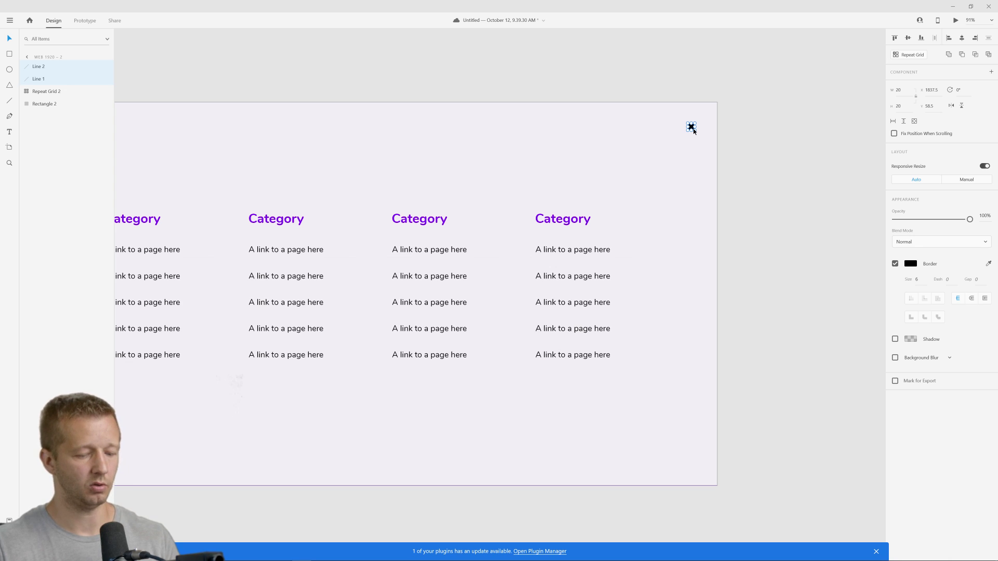
key("ctrl+g")
left_click(555, 176)
scroll(409, 193, "down", 1)
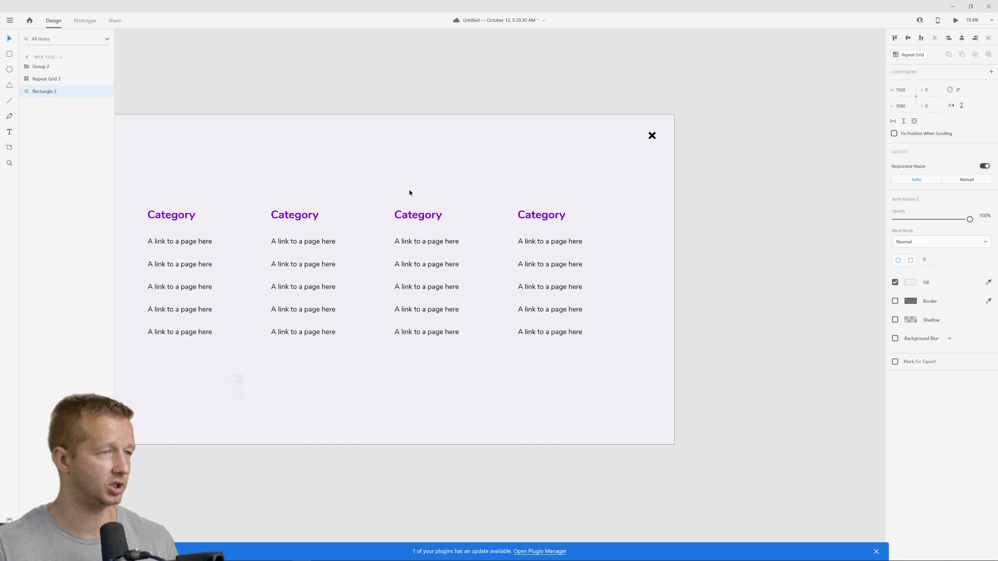
scroll(409, 193, "down", 1)
left_click_drag(409, 193, 532, 183)
left_click(724, 141)
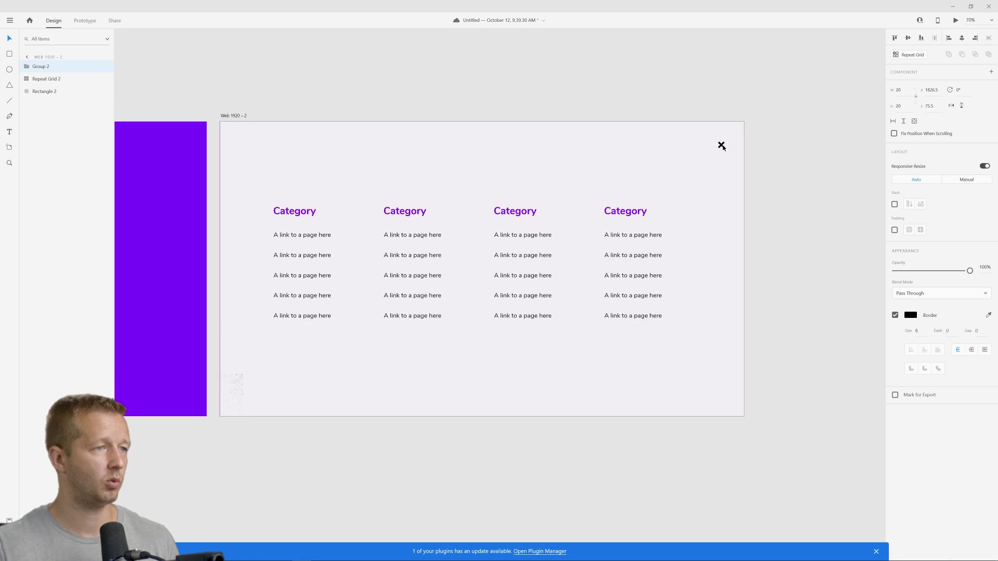
Move the category grid down and right to X 210, Y 325, centring it horizontally on the light artboard
left_click(422, 168)
left_click_drag(404, 211, 411, 224)
left_click(436, 180)
scroll(447, 255, "down", 3)
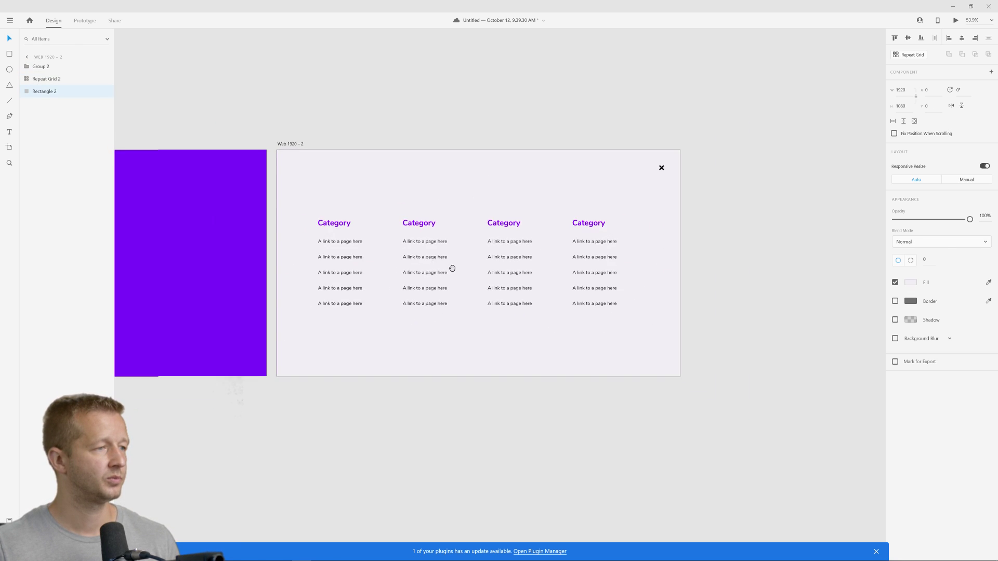
left_click_drag(452, 265, 639, 261)
left_click(536, 216)
left_click_drag(535, 216, 541, 216)
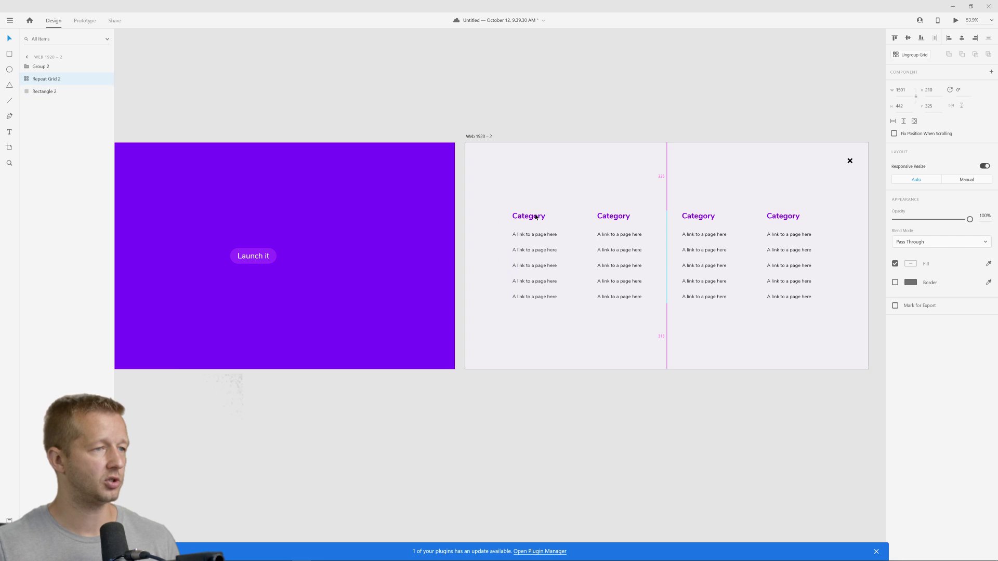
left_click(600, 115)
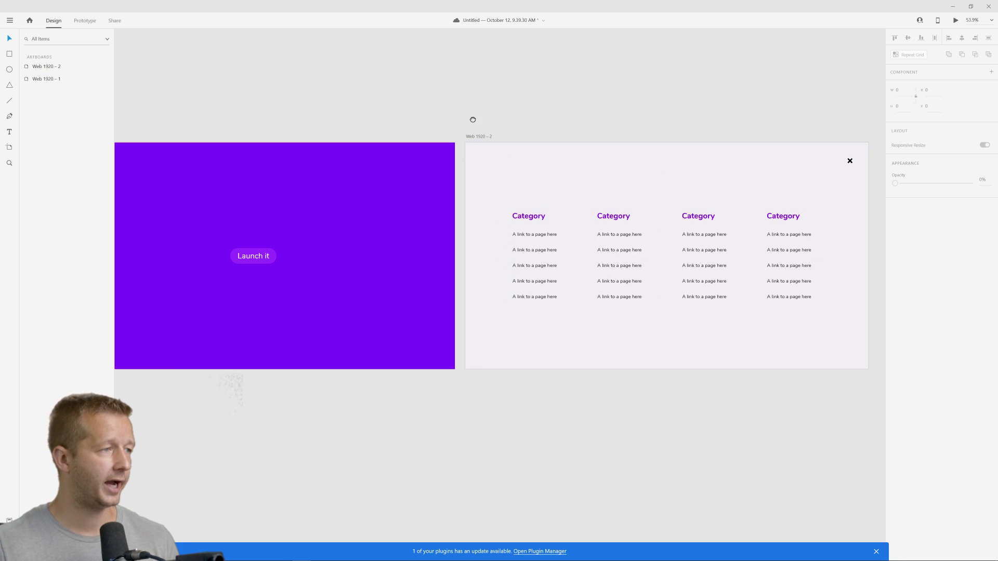
Draw a borderless circle about 32 wide centred on the "Launch it" button, filled with the light background colour at 0% opacity
scroll(460, 156, "left", 1)
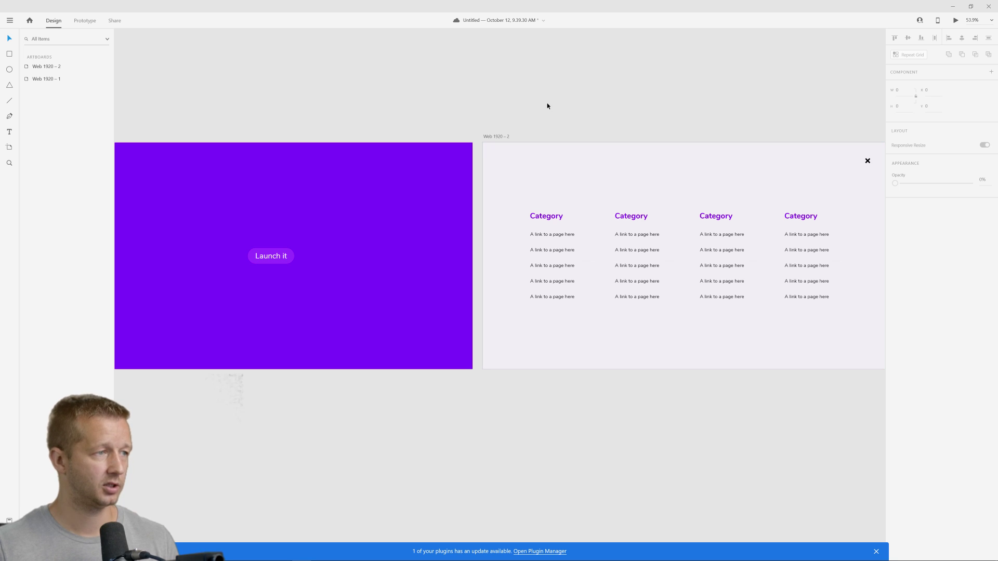
scroll(232, 192, "up", 3)
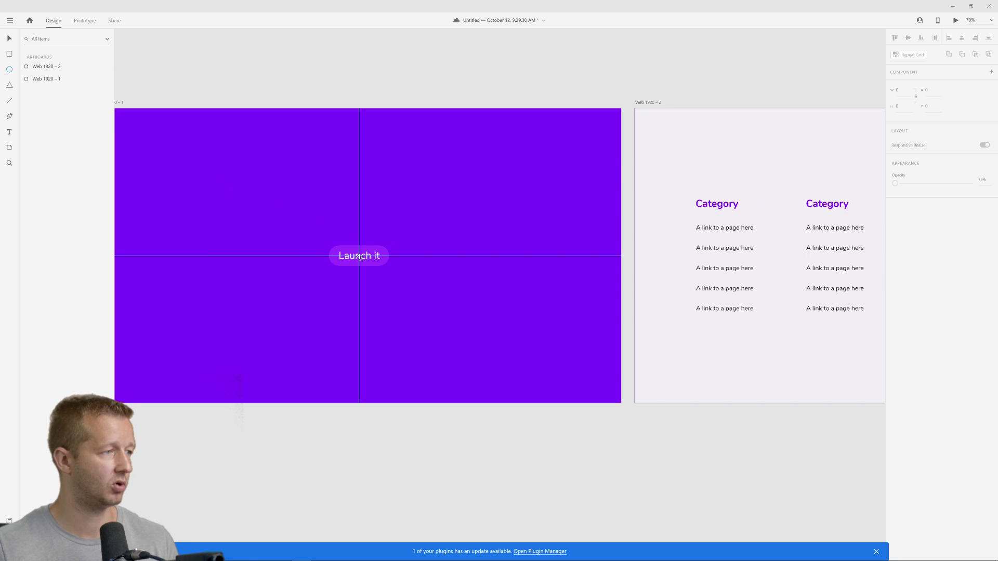
left_click_drag(359, 256, 366, 261)
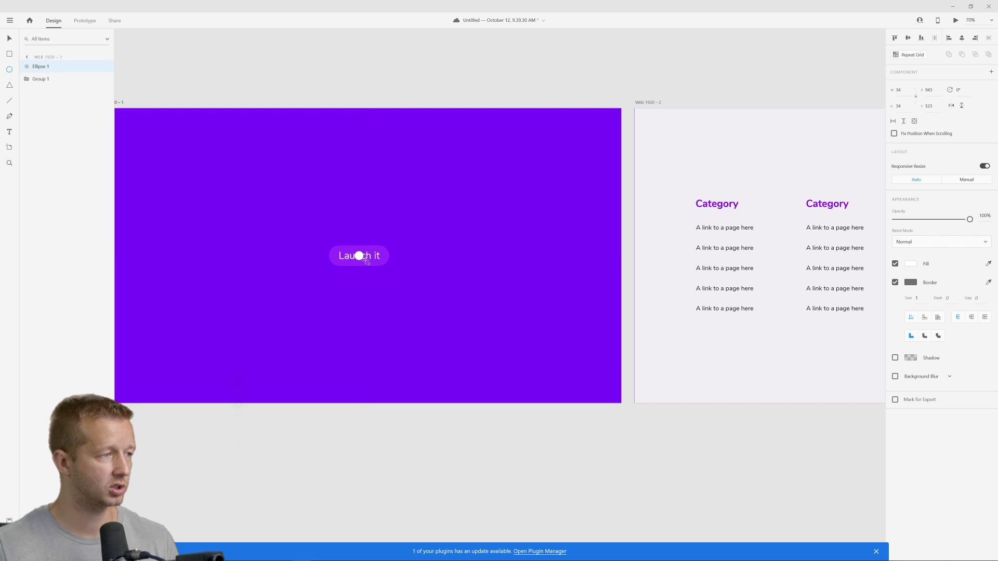
left_click(895, 283)
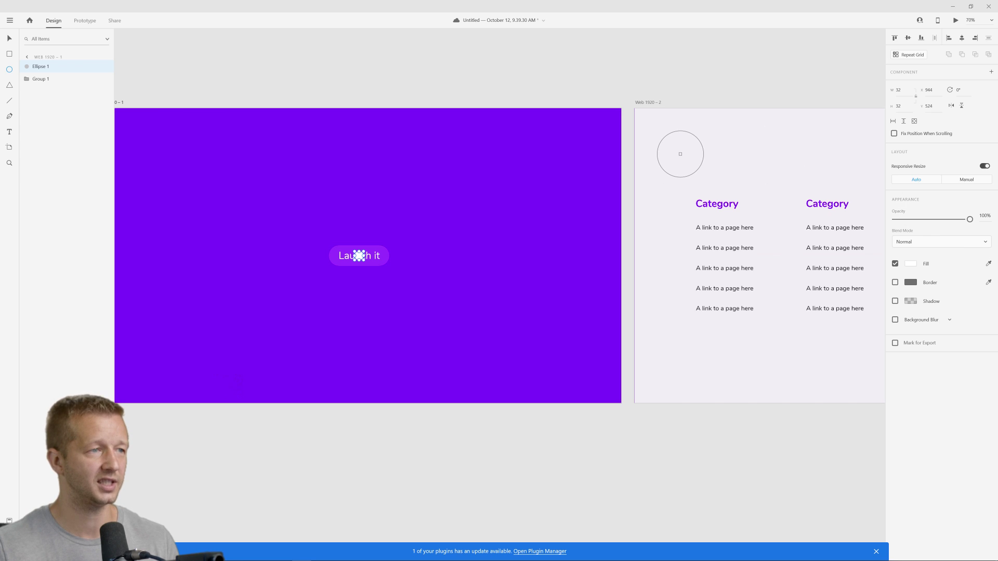
left_click_drag(970, 219, 805, 229)
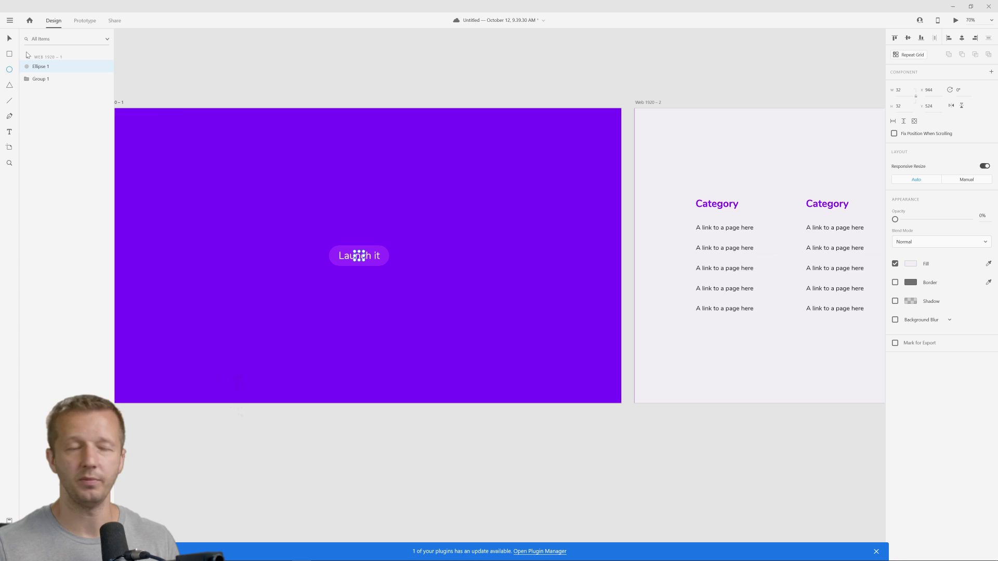
left_click(9, 39)
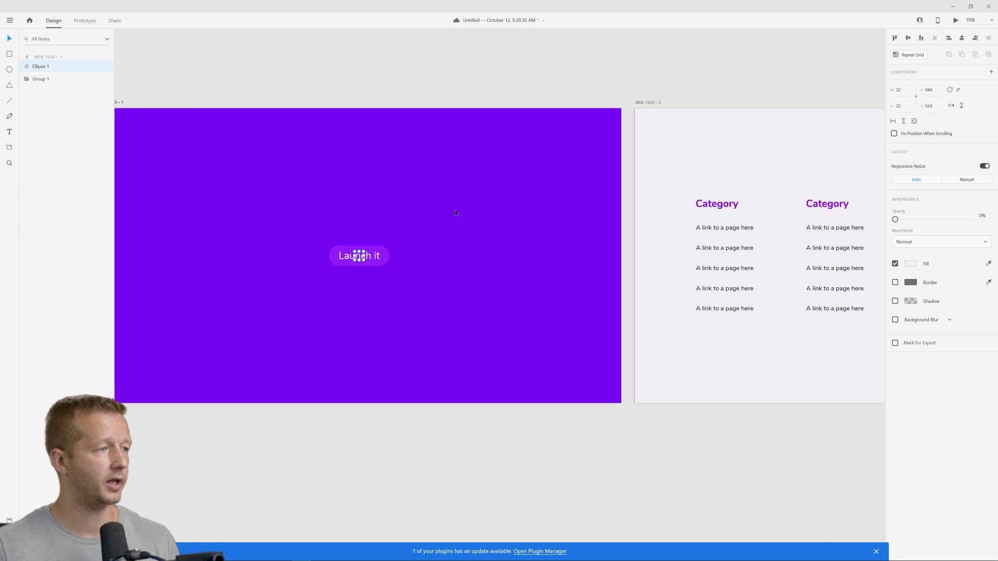
Copy the transparent circle to the same central position on the light Web 1920 – 2 artboard
left_click(643, 101)
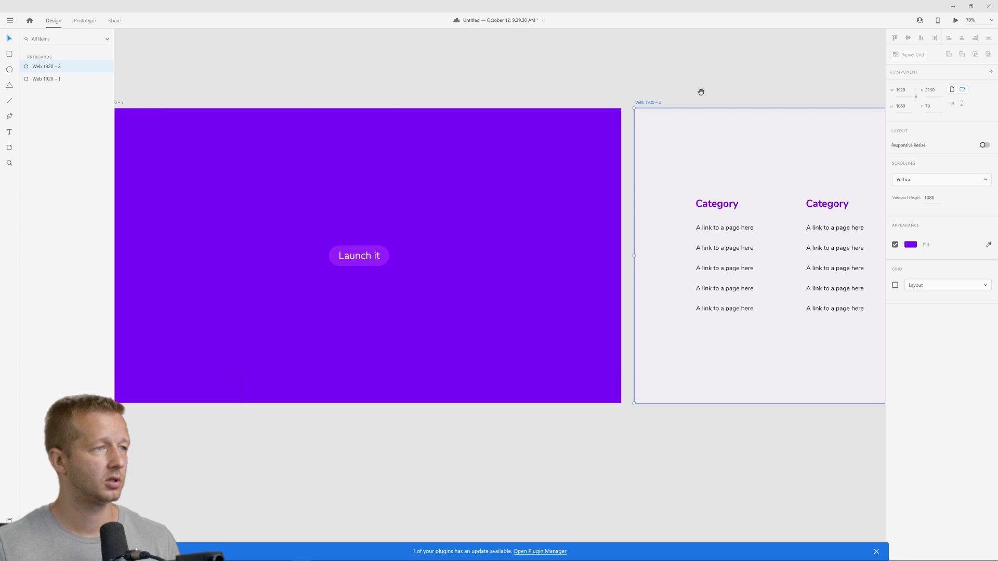
left_click_drag(701, 92, 323, 91)
left_click(519, 257)
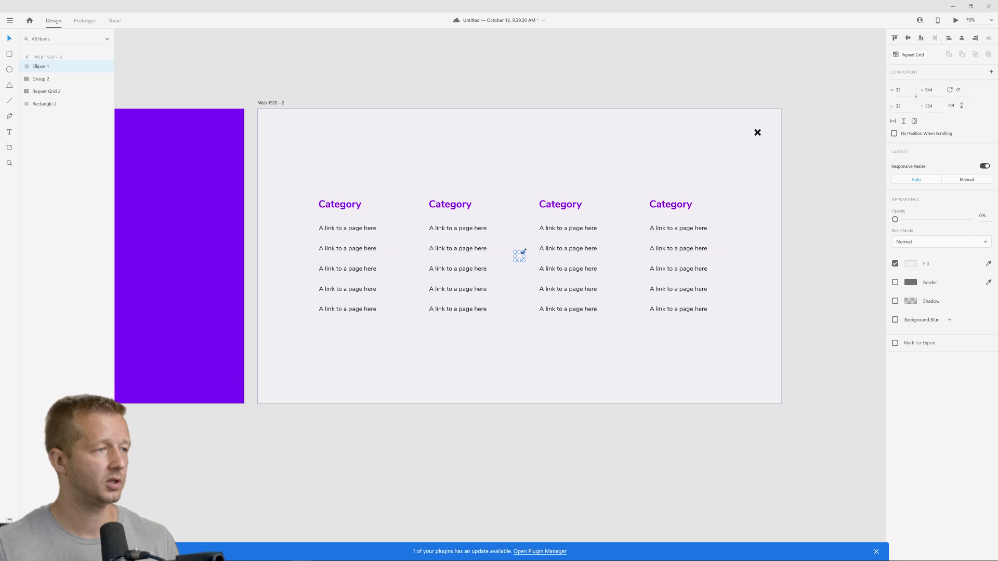
Enlarge the copied circle from its centre to about 2260 wide, covering the whole artboard, and set its opacity to 100%
left_click_drag(523, 252, 830, 54)
scroll(731, 202, "down", 3)
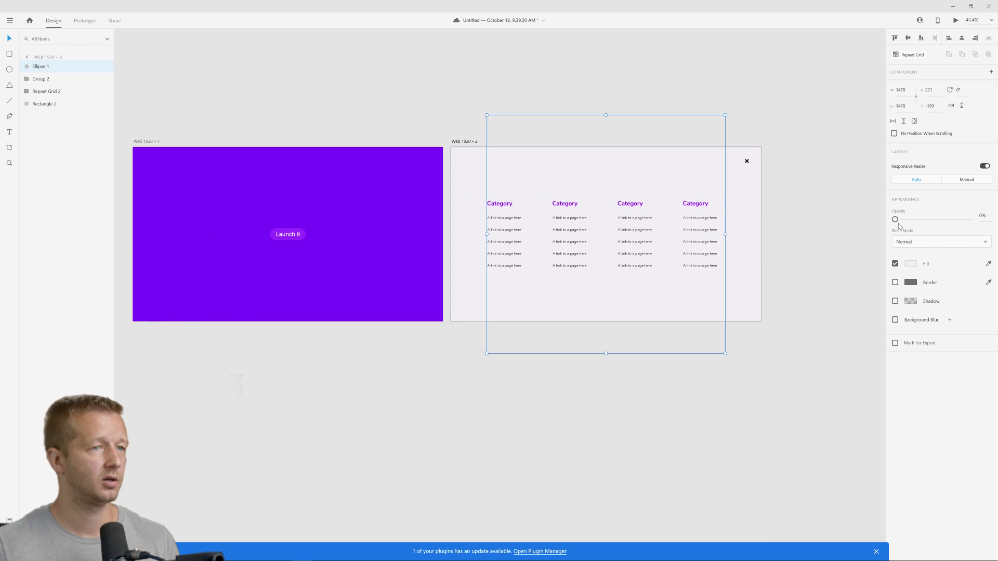
left_click_drag(895, 219, 970, 219)
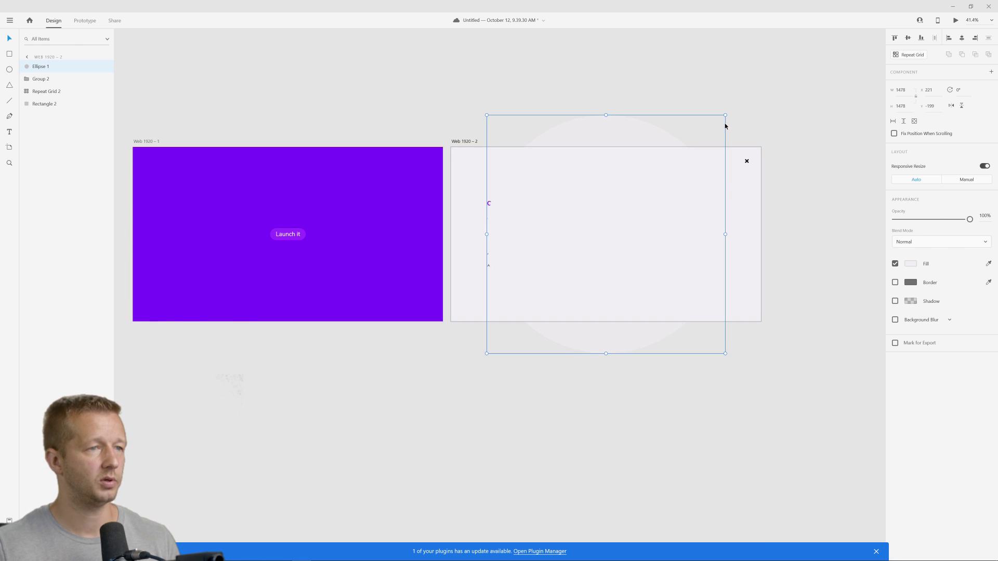
left_click_drag(725, 115, 849, 52)
Reorder the large circle in the layers so it sits beneath the category grid and just above the background rectangle
scroll(798, 167, "up", 3)
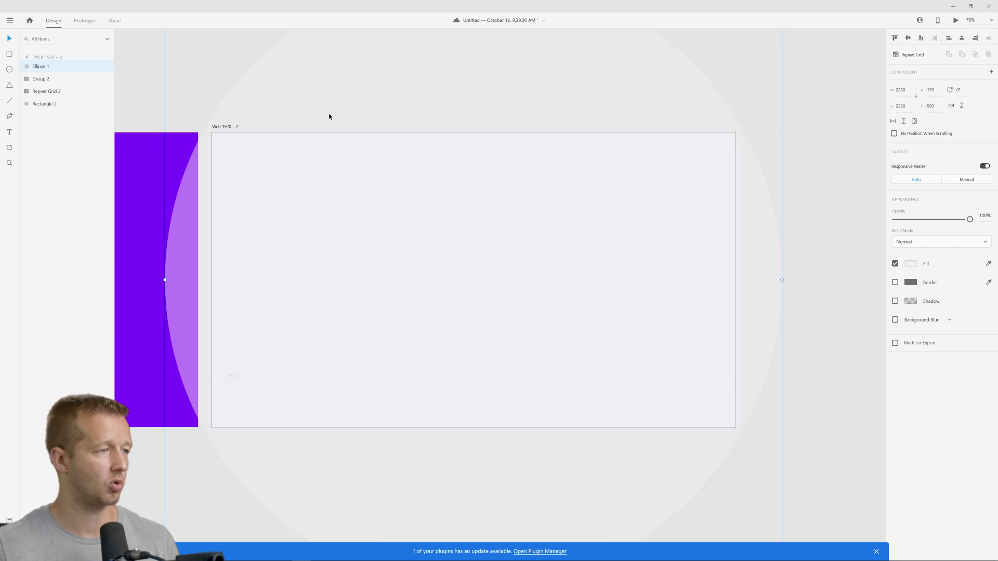
left_click(190, 86)
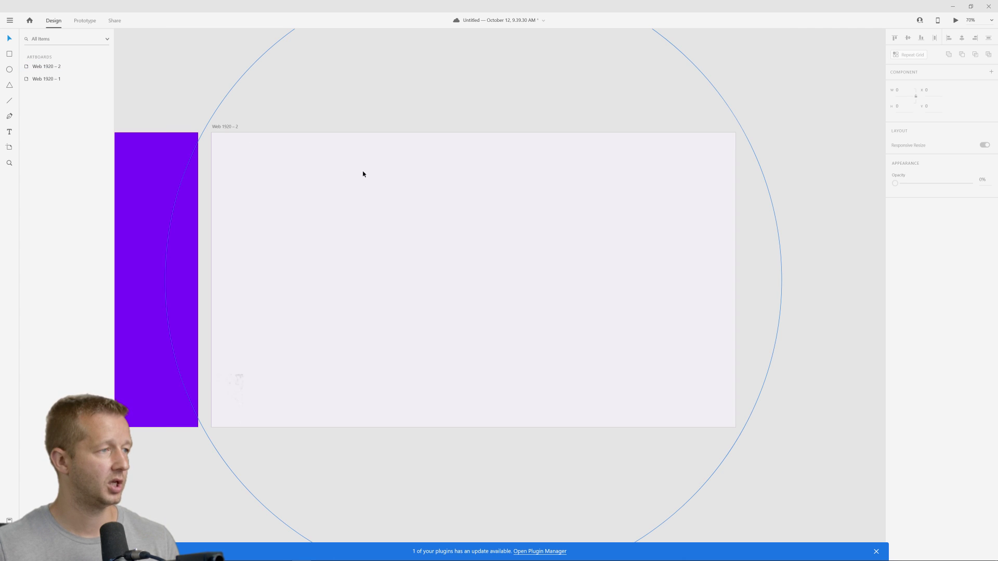
left_click(318, 163)
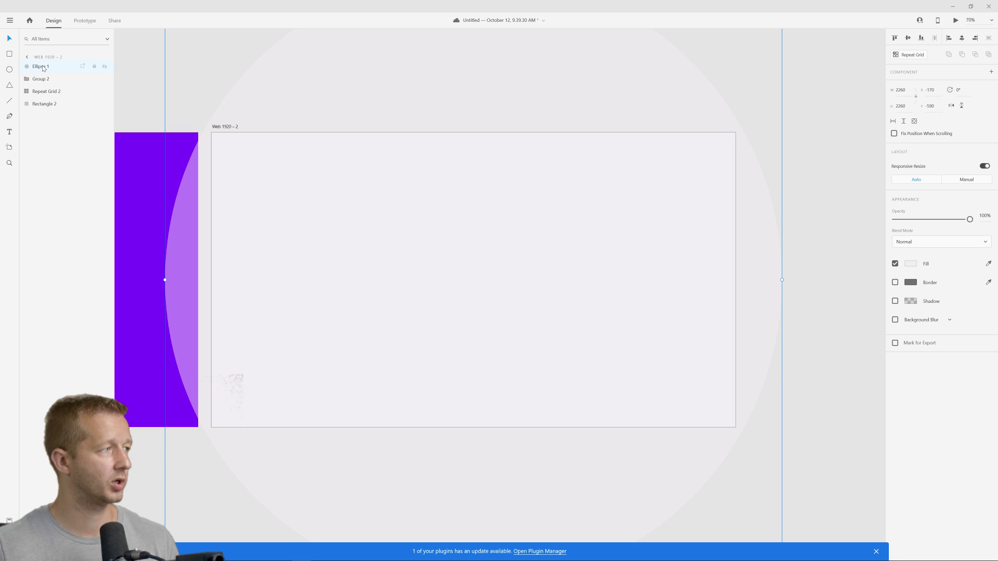
left_click_drag(42, 68, 40, 99)
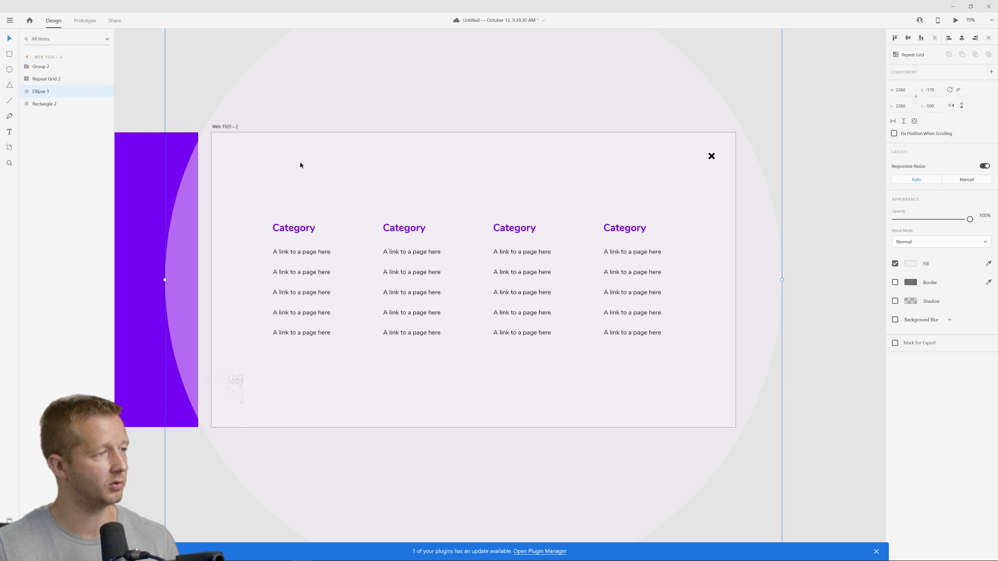
Move the category grid straight up to Y 247 and set its opacity to 0%
left_click(299, 227)
left_click_drag(299, 227, 299, 205)
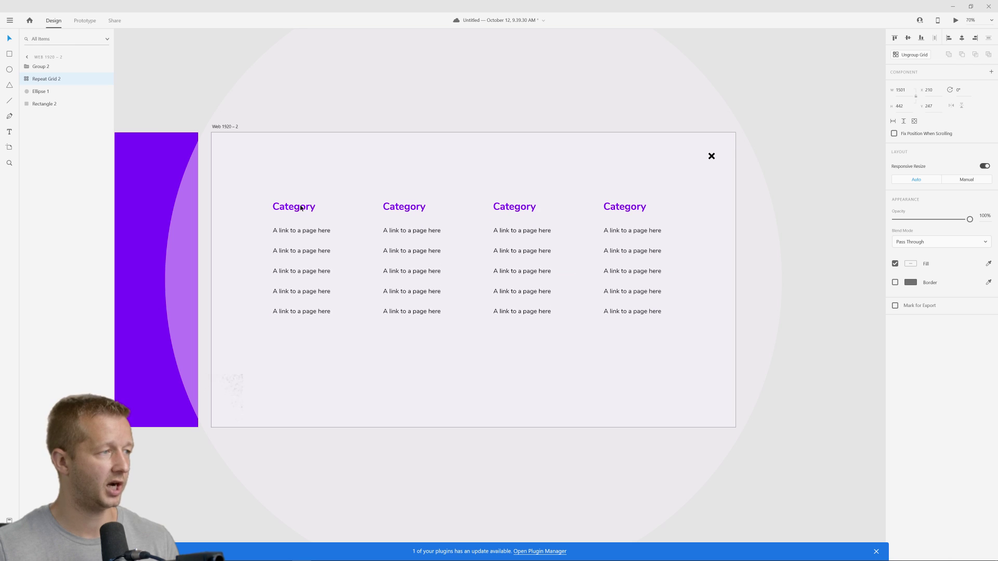
left_click_drag(970, 220, 895, 220)
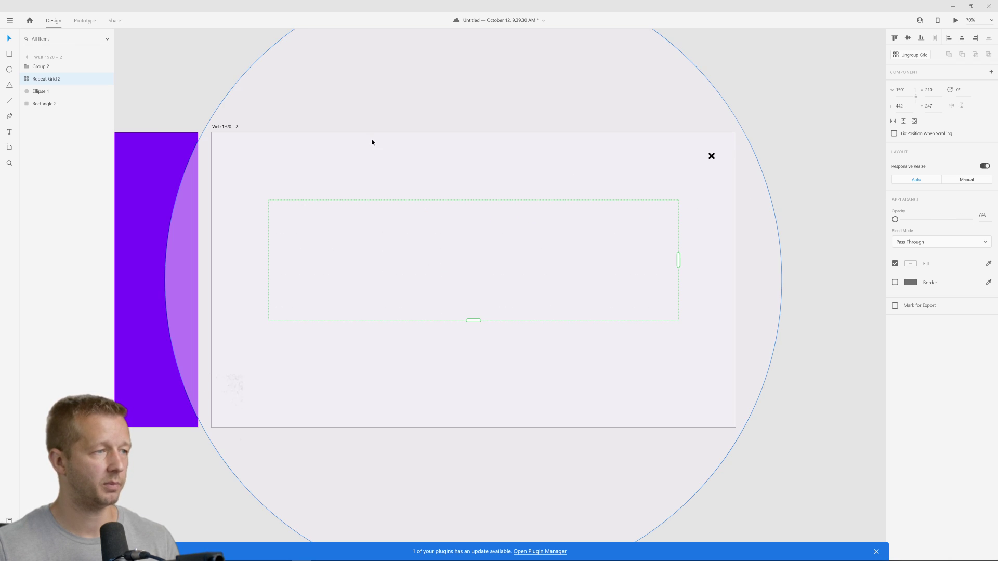
Duplicate the Web 1920 – 2 artboard
left_click(190, 94)
left_click(225, 127)
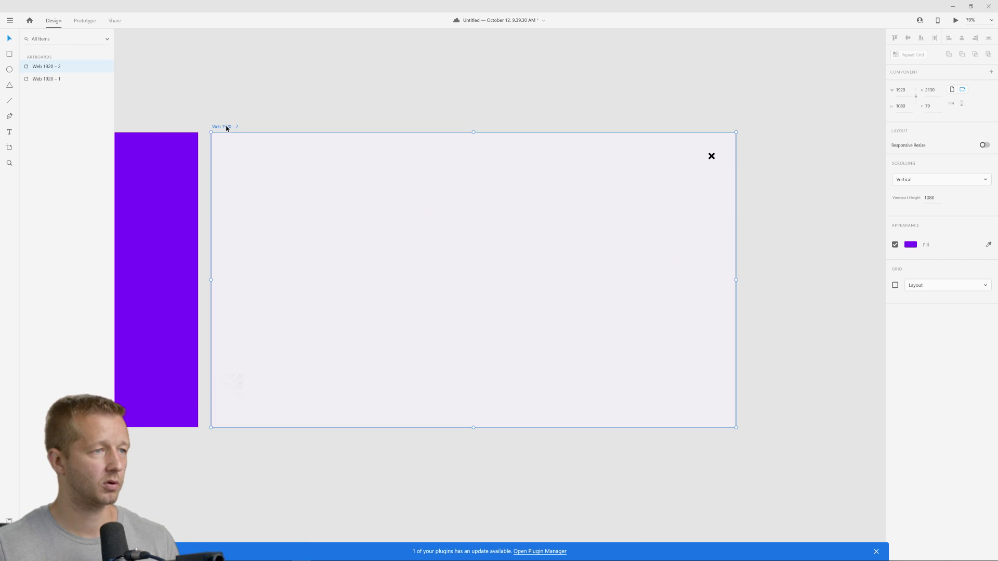
key("ctrl+d")
On the Web 1920 – 3 artboard, set the category grid's opacity to 100% and move it straight down to Y 319
left_click(486, 256)
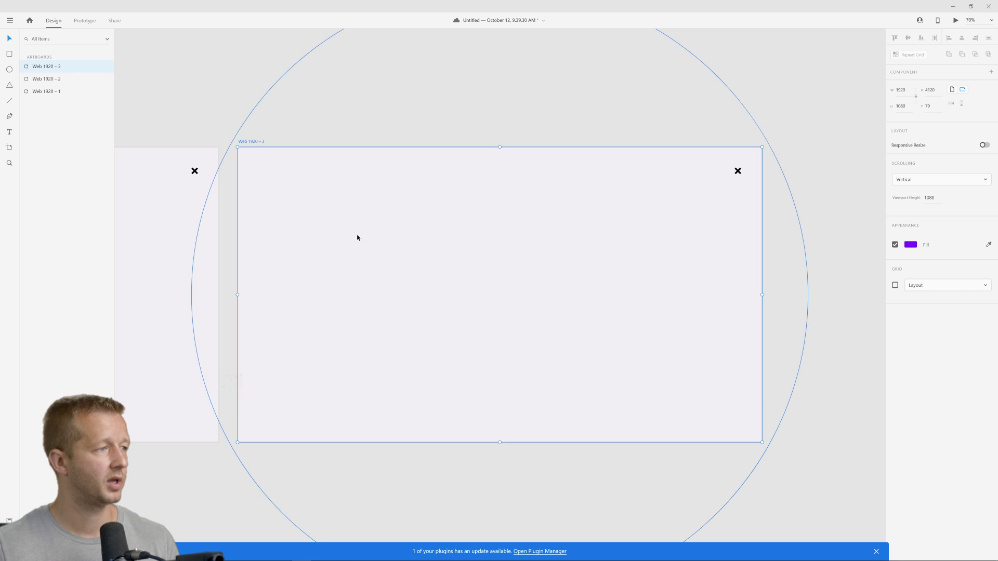
left_click(414, 245)
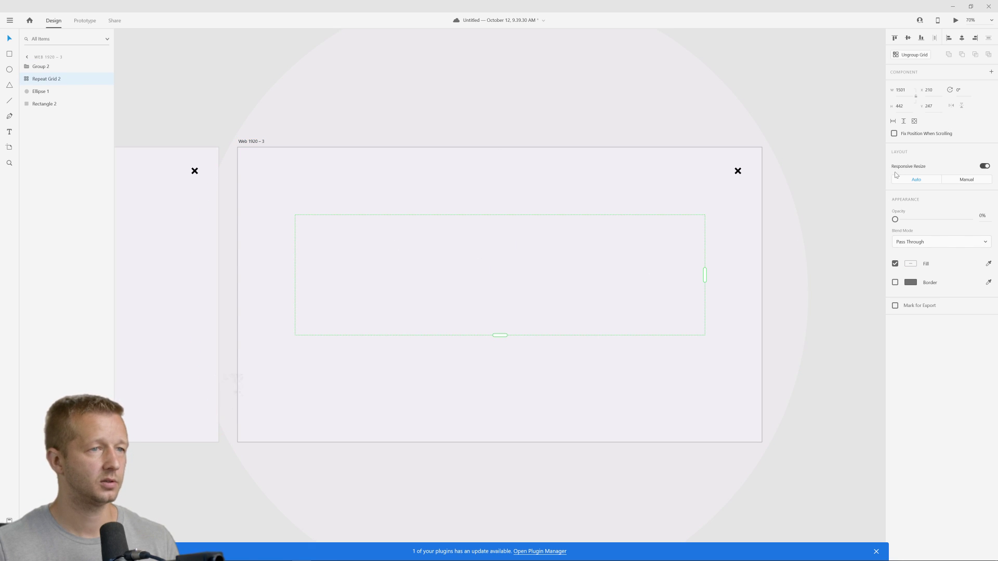
left_click_drag(895, 219, 971, 219)
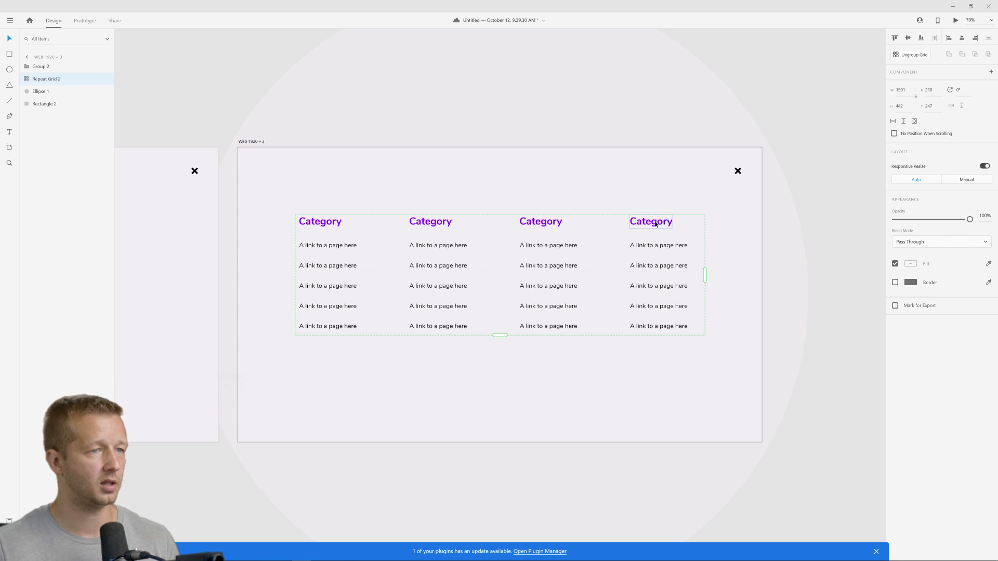
left_click_drag(655, 223, 657, 243)
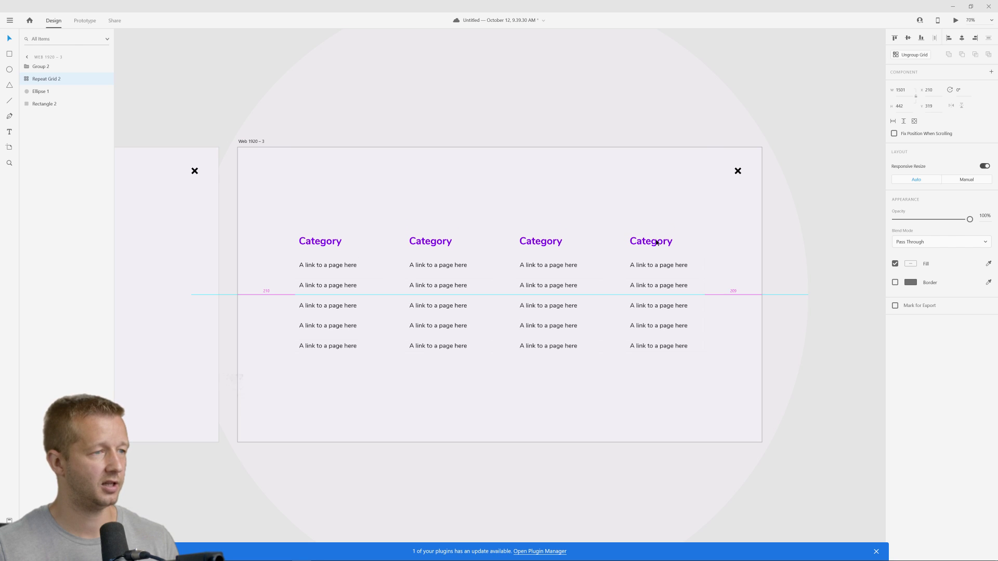
Link the "Launch it" button to Web 1920 – 2 with an Auto-Animate action lasting 0.5 s
left_click(801, 275)
scroll(788, 315, "down", 5)
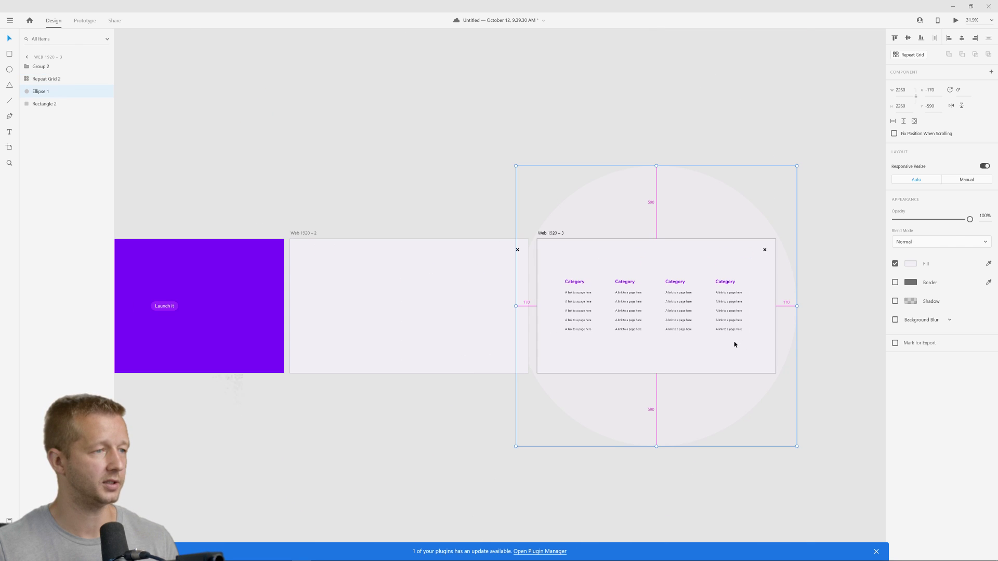
scroll(159, 225, "left", 2)
left_click(84, 20)
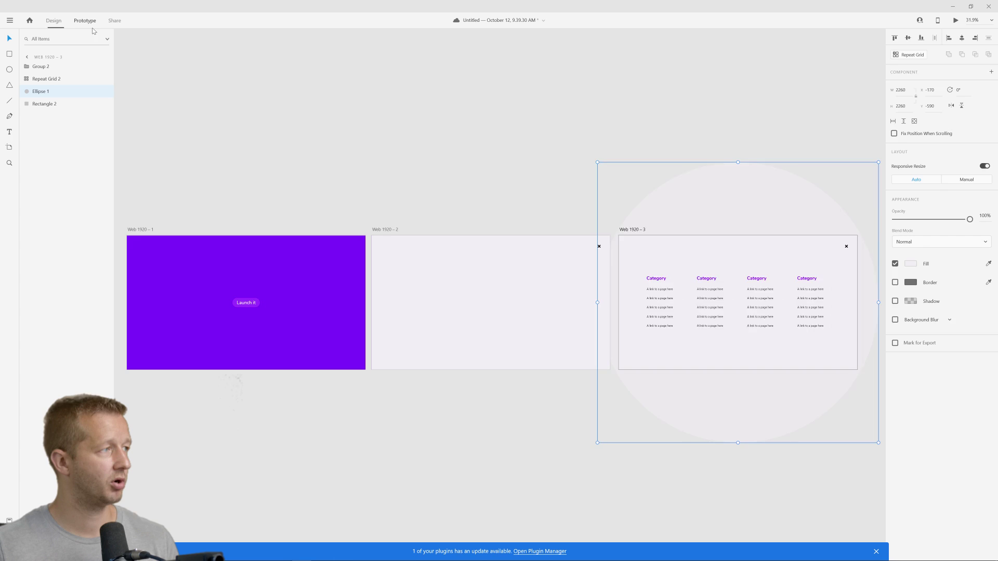
left_click(250, 300)
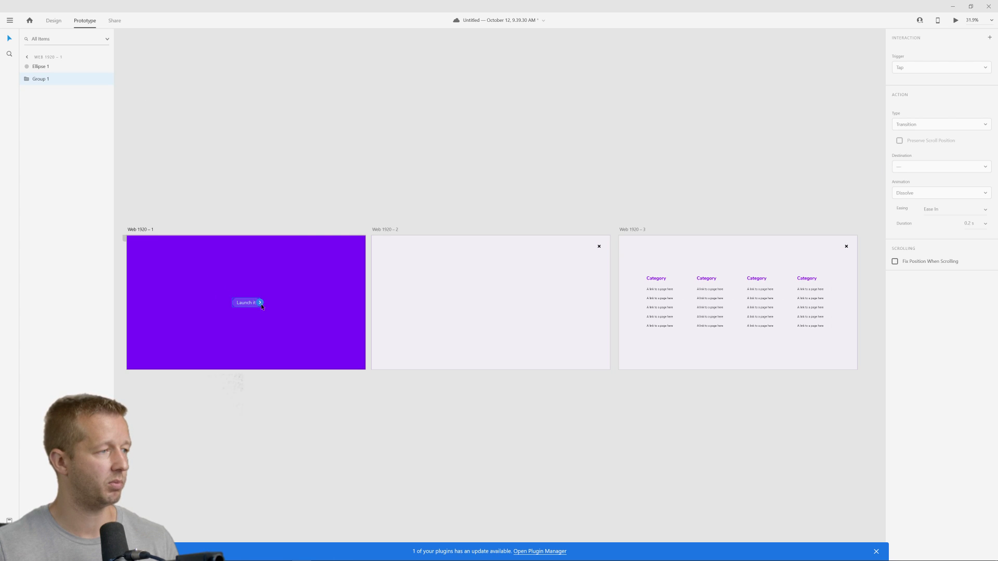
left_click_drag(260, 303, 463, 317)
left_click(924, 123)
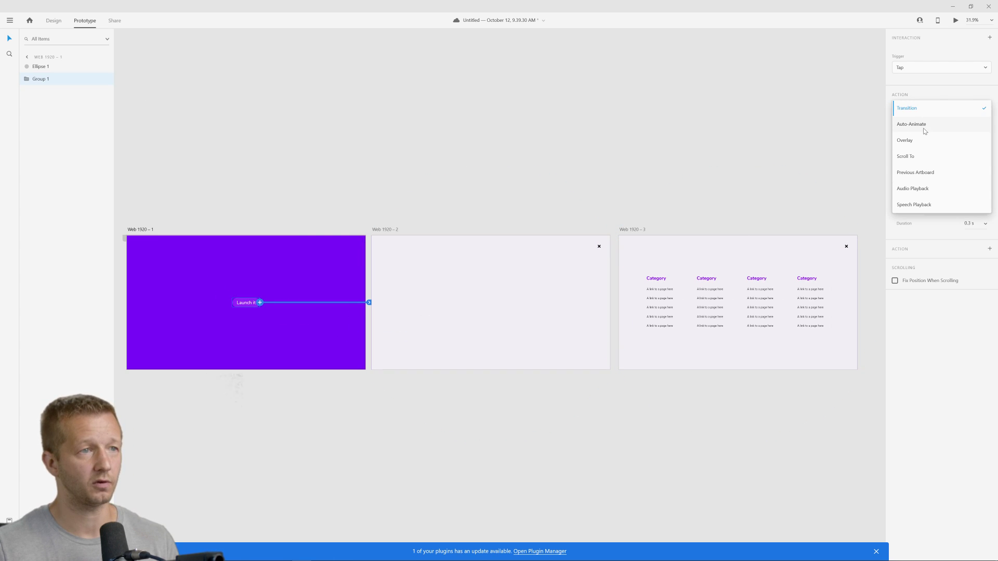
left_click(926, 128)
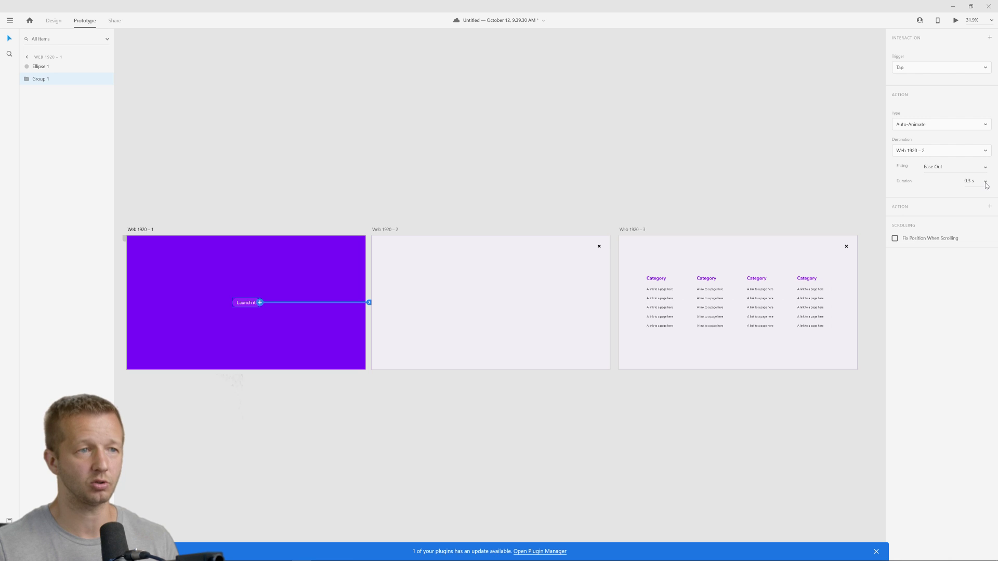
left_click(974, 182)
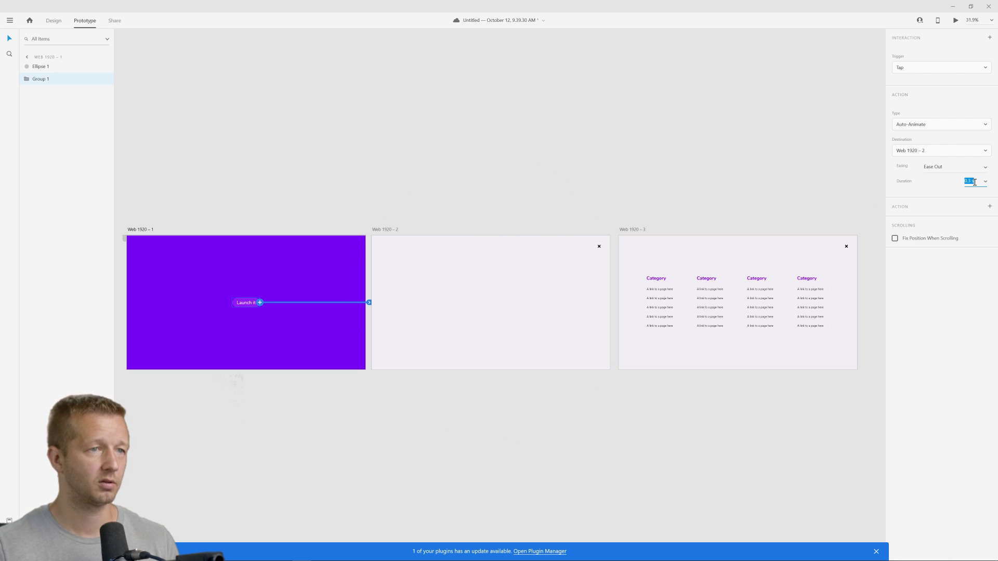
type("0.5")
key("Return")
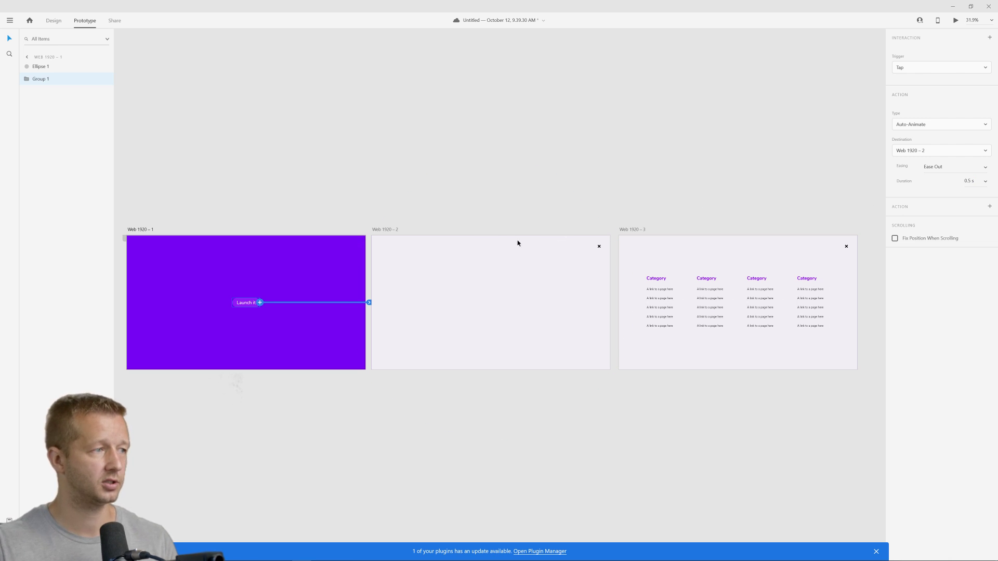
Link the Web 1920 – 2 artboard to Web 1920 – 3 and set the interaction's trigger to Time
left_click(387, 229)
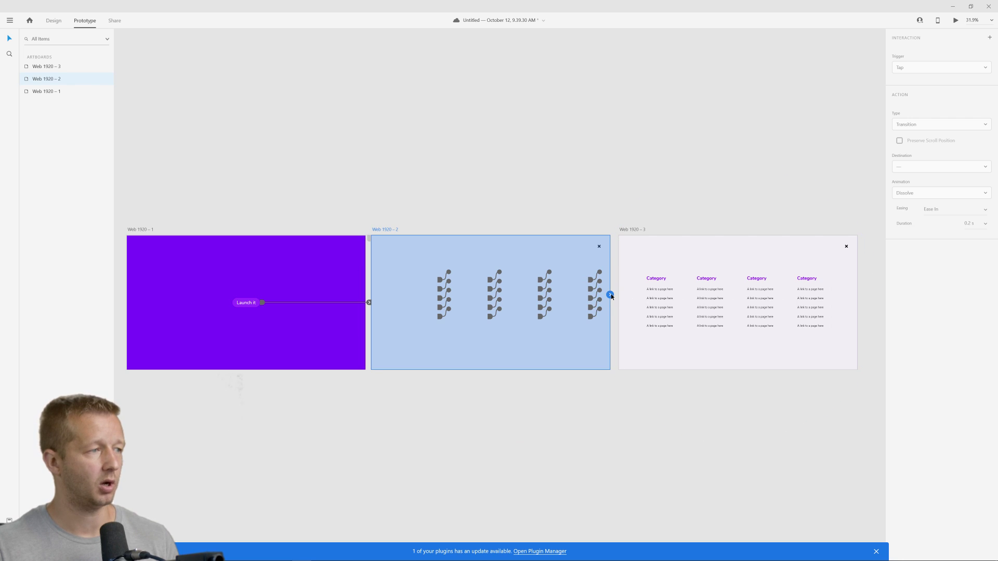
left_click_drag(611, 295, 671, 318)
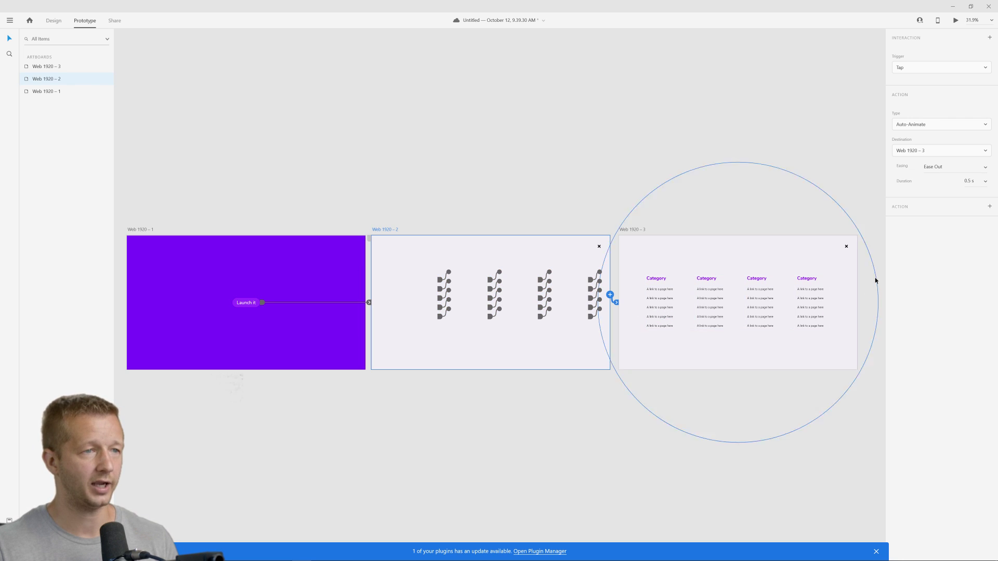
left_click(953, 71)
left_click(915, 98)
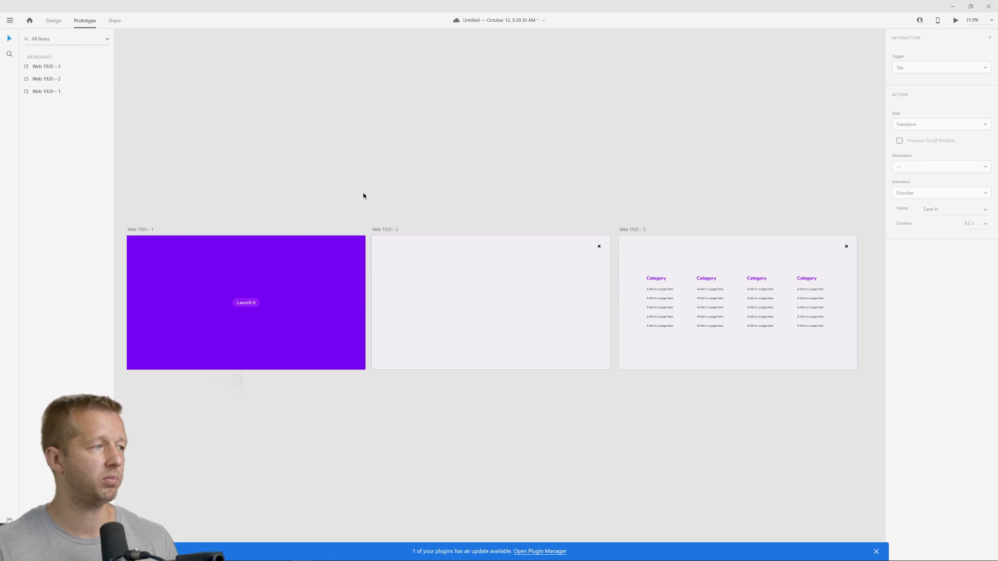
Preview the prototype from Web 1920 – 1, play the "Launch it" animation and close the preview
left_click(141, 232)
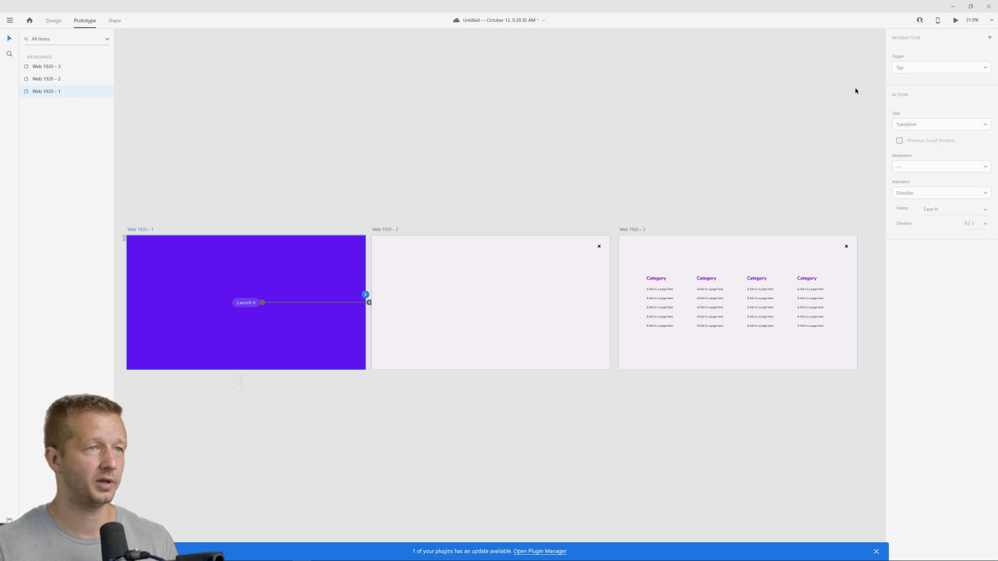
left_click(955, 20)
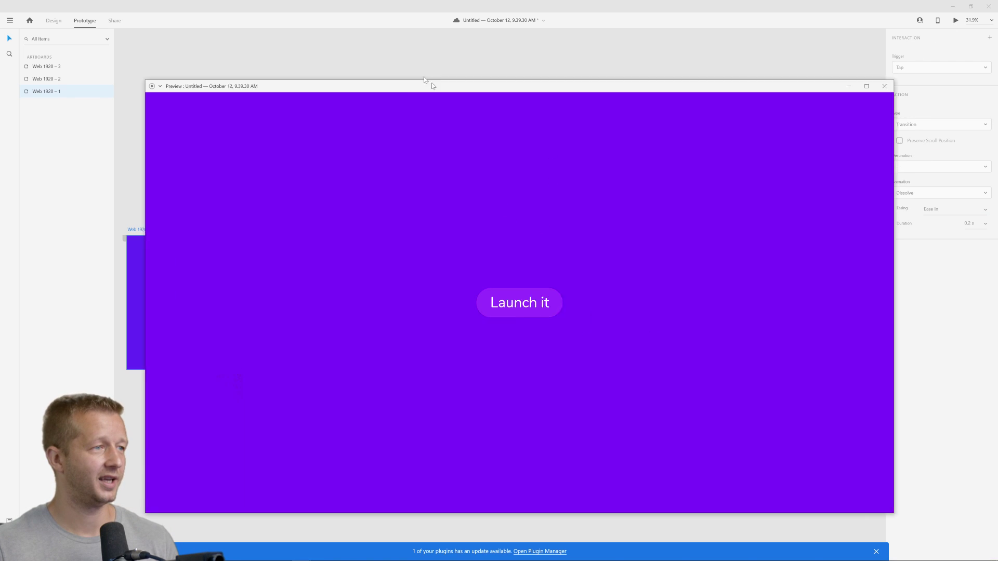
left_click_drag(433, 86, 398, 61)
left_click(523, 277)
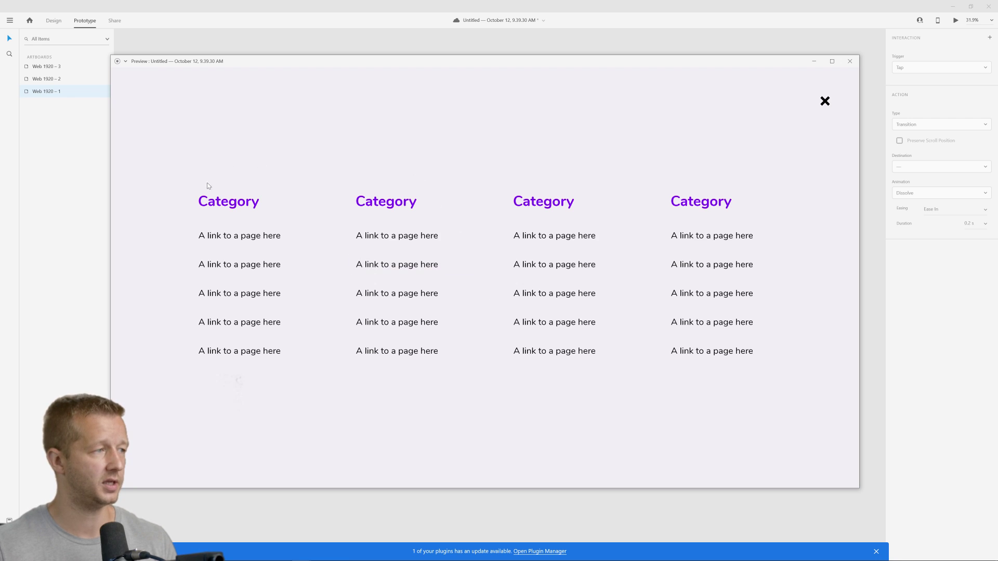
left_click(850, 61)
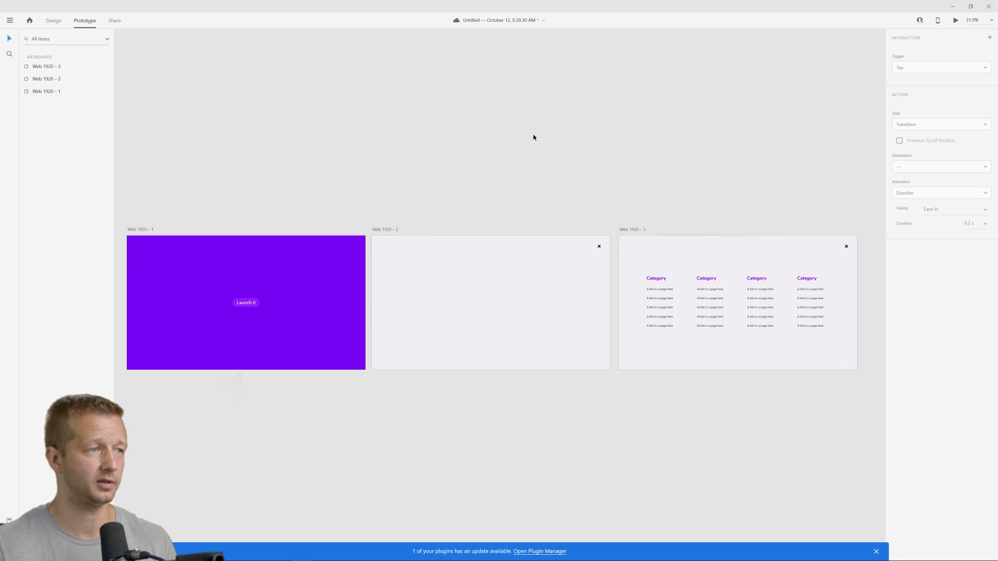
Duplicate the Web 1920 – 2 artboard directly below the original
scroll(575, 114, "down", 3)
scroll(642, 85, "left", 1)
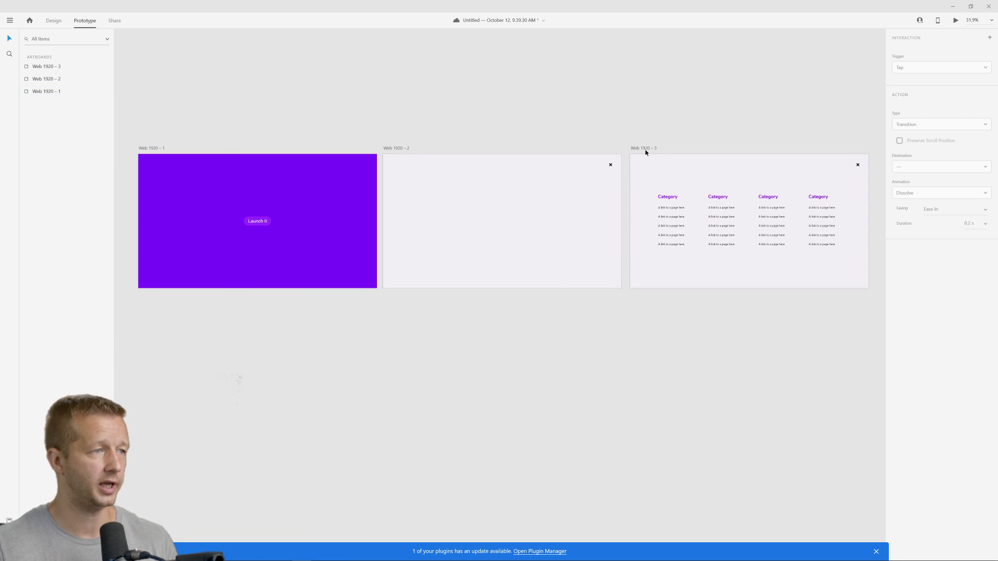
left_click_drag(407, 151, 398, 309)
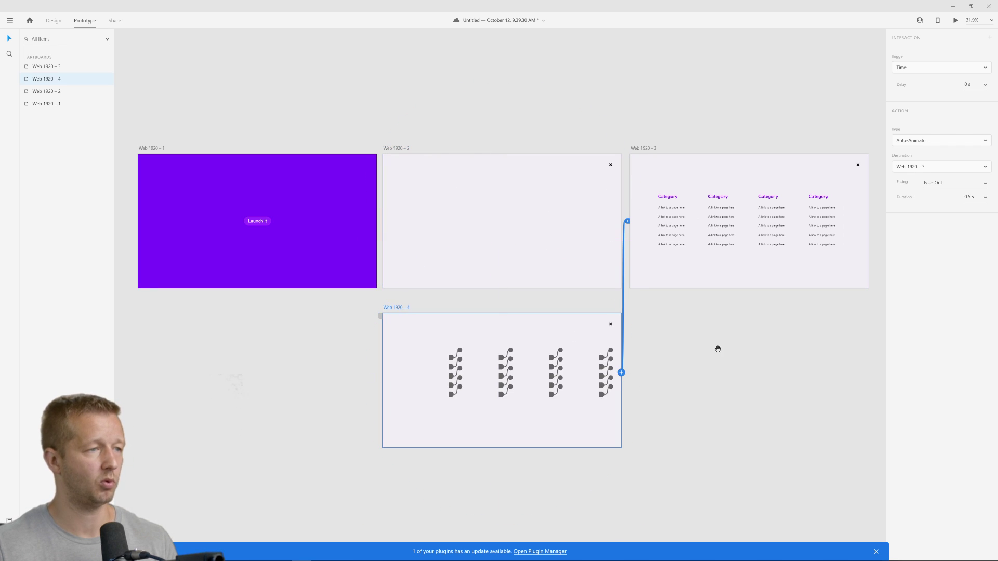
Link the close icon on Web 1920 – 3 to the Web 1920 – 4 artboard with Auto-Animate
left_click_drag(718, 348, 569, 361)
left_click(720, 177)
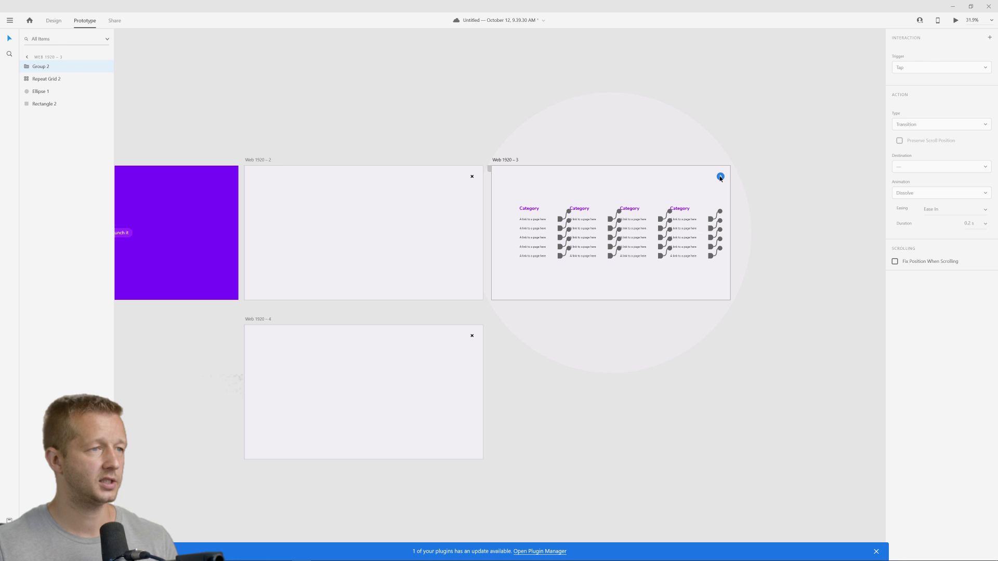
left_click_drag(721, 177, 460, 402)
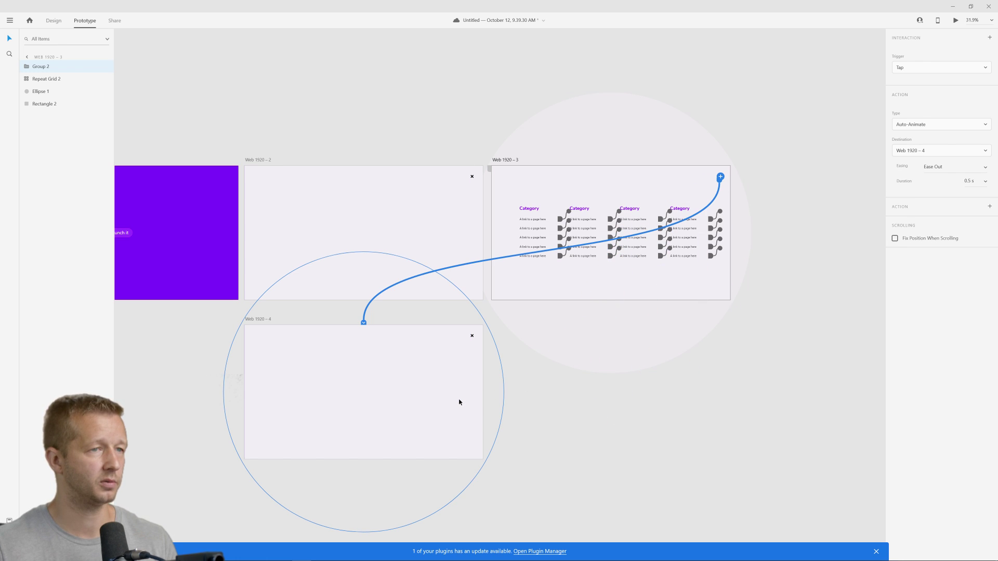
Link the Web 1920 – 4 artboard back to Web 1920 – 1 and set the transition's duration to 0.3 s
left_click_drag(617, 383, 833, 288)
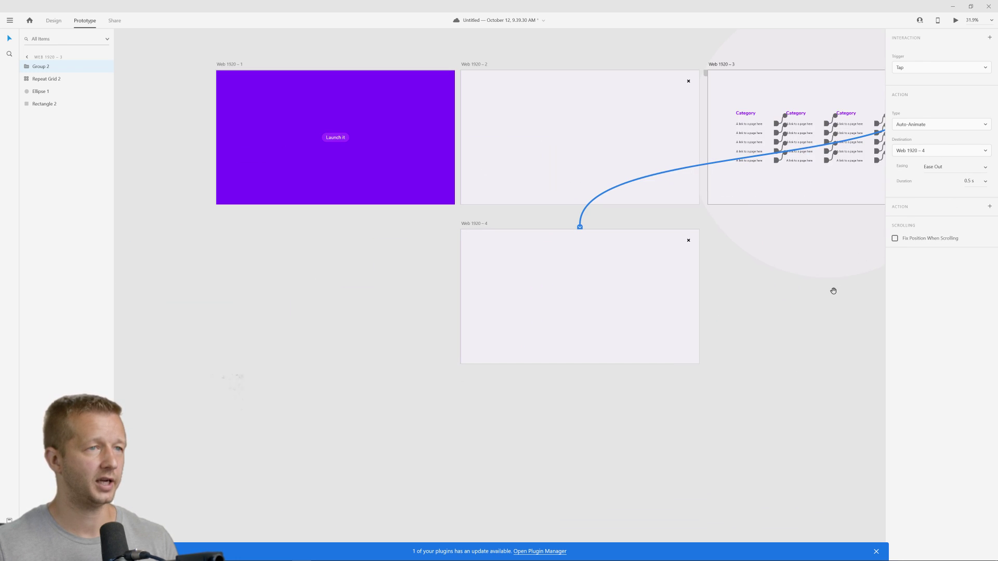
left_click(466, 226)
mouse_move(700, 289)
left_mouse_down()
mouse_move(709, 134)
mouse_move(381, 133)
left_mouse_up()
left_click(973, 198)
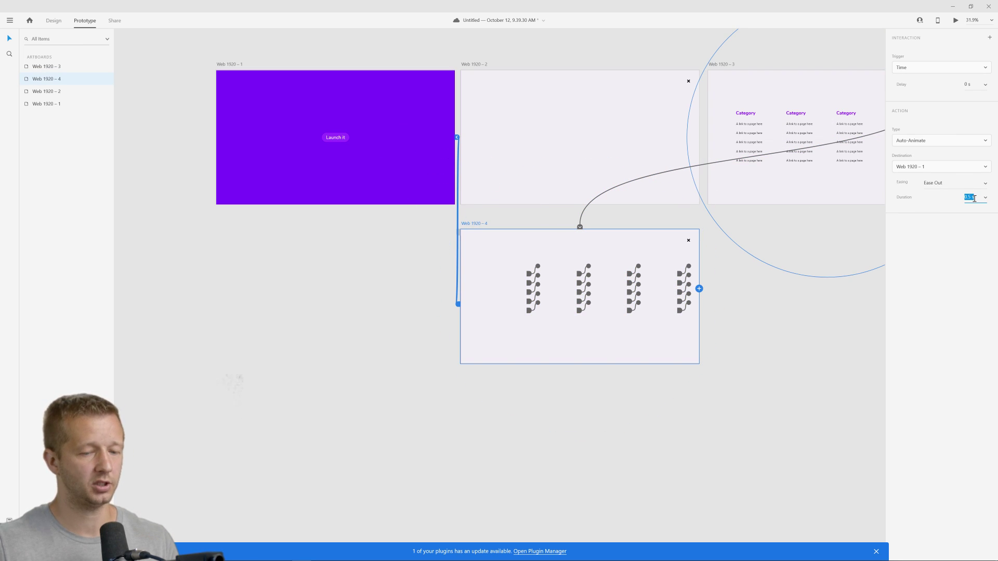
type("0.3")
key("Return")
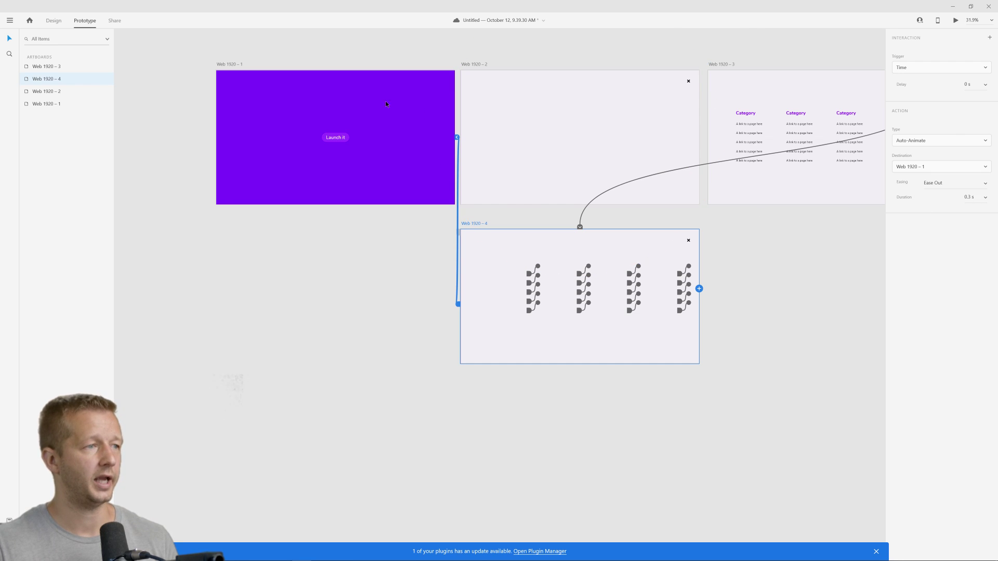
Preview the prototype from Web 1920 – 1, testing both the "Launch it" opening and the menu closing
left_click(234, 65)
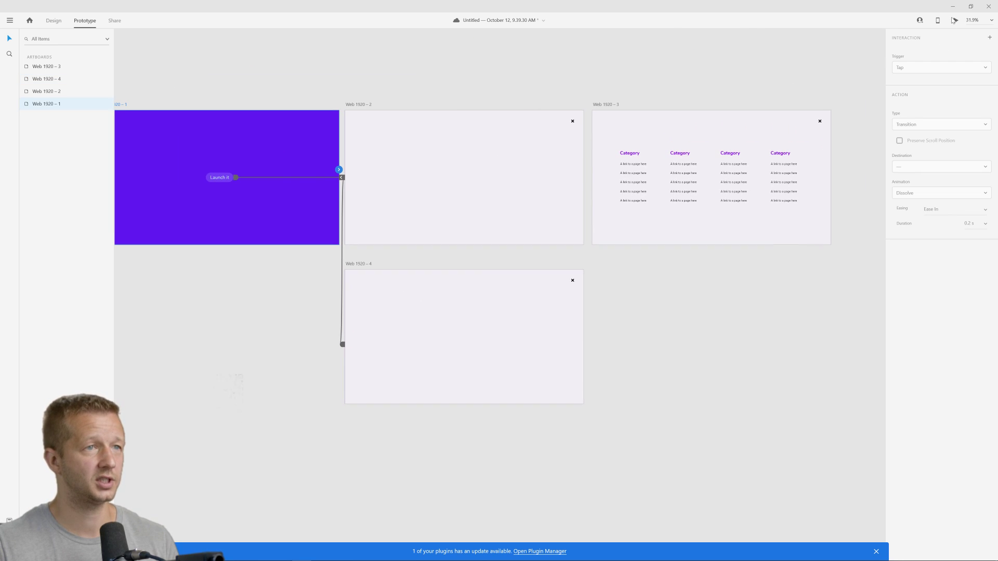
left_click(955, 19)
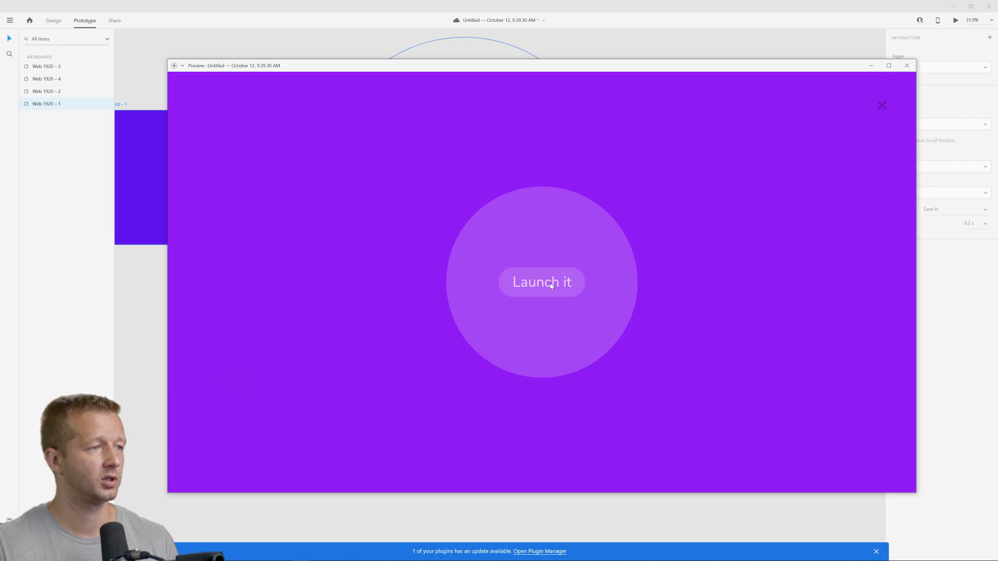
left_click(551, 286)
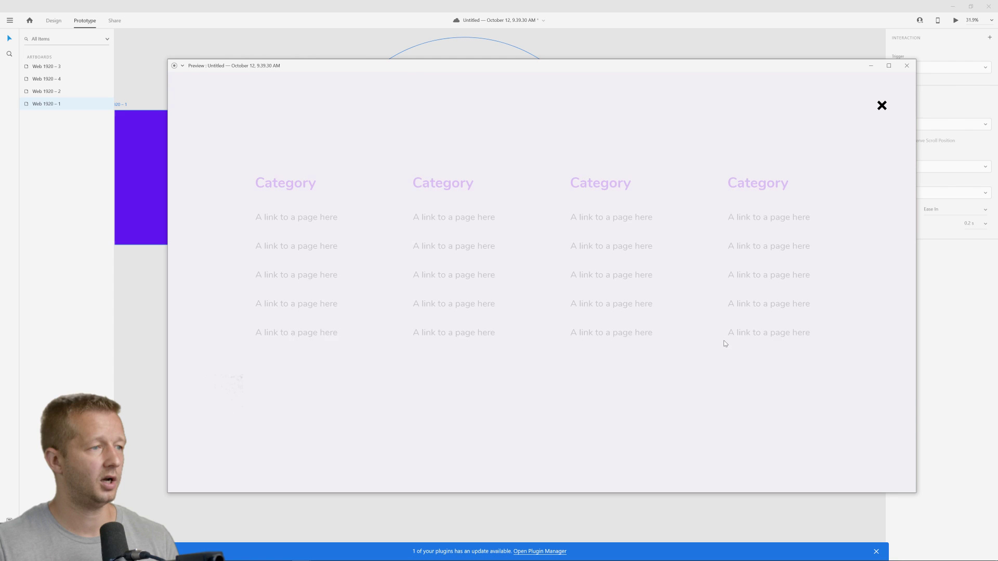
left_click(856, 309)
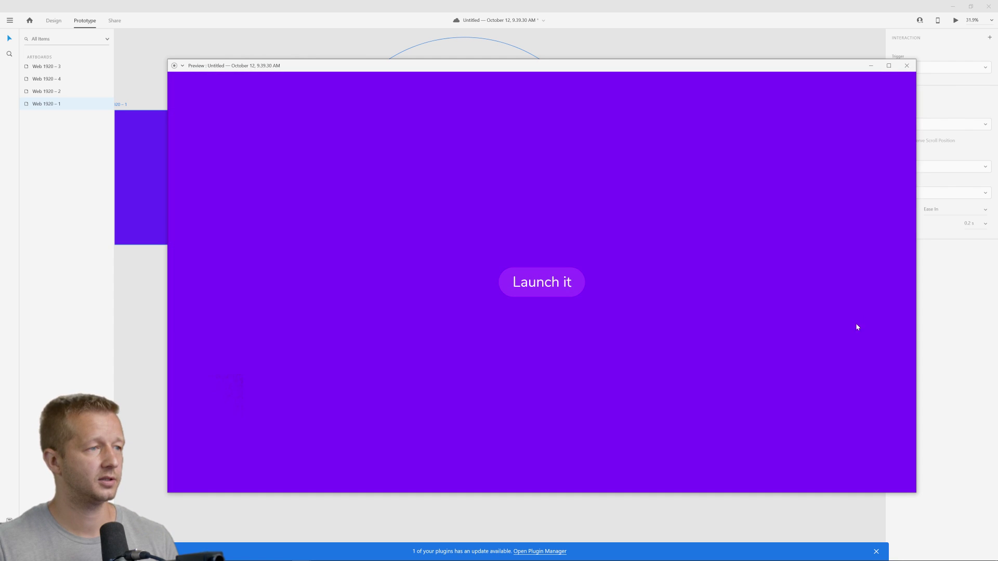
left_click(907, 65)
Duplicate the Web 1920 – 1 artboard straight below the others, at Y 4049
scroll(350, 94, "down", 5)
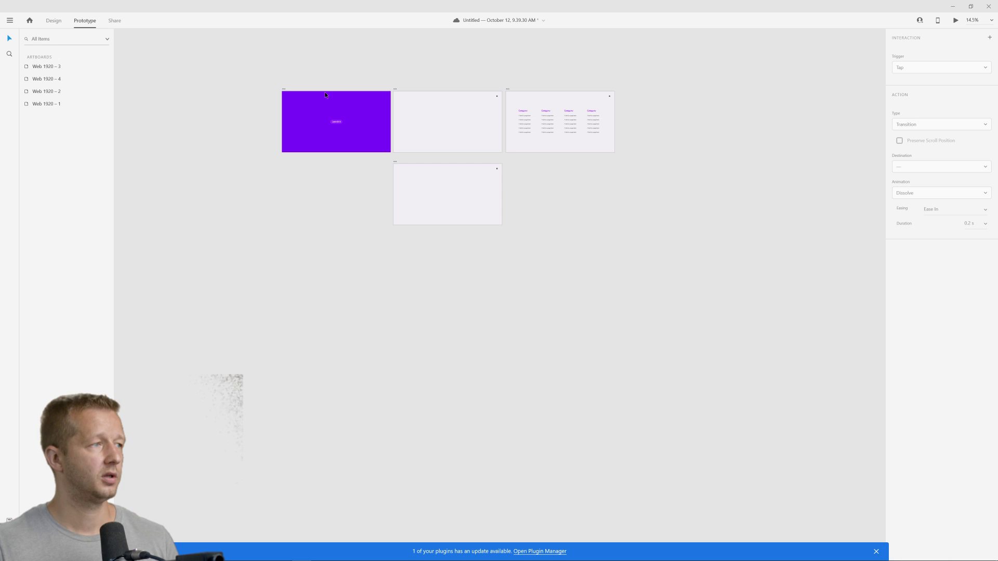
left_click(285, 90)
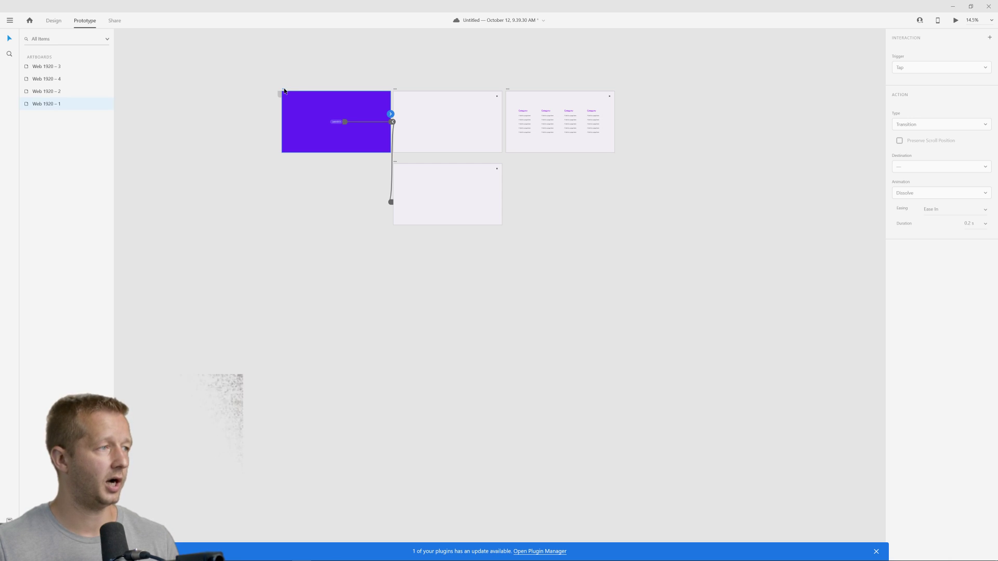
key("ctrl+1")
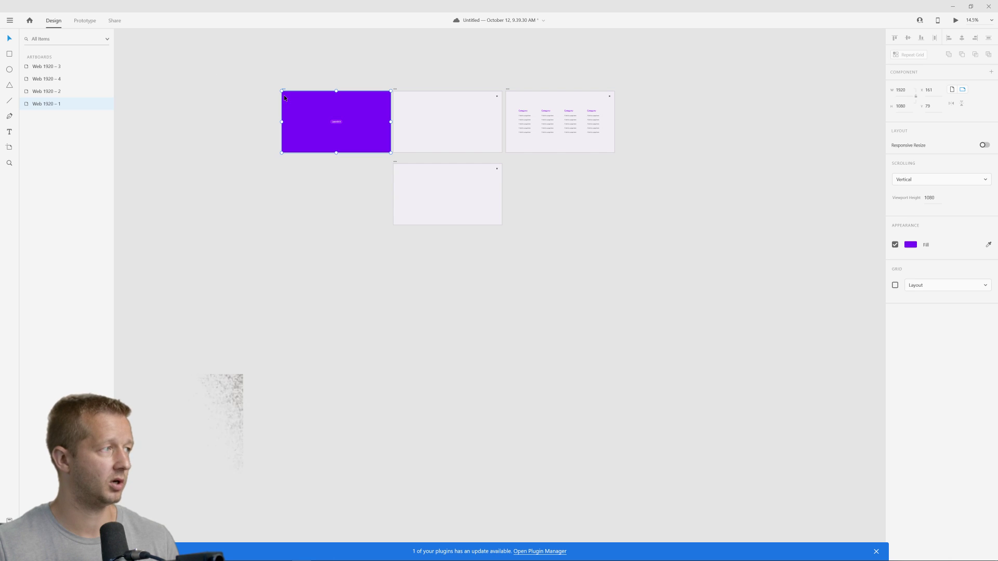
left_click_drag(283, 91, 323, 369)
key("ctrl+3")
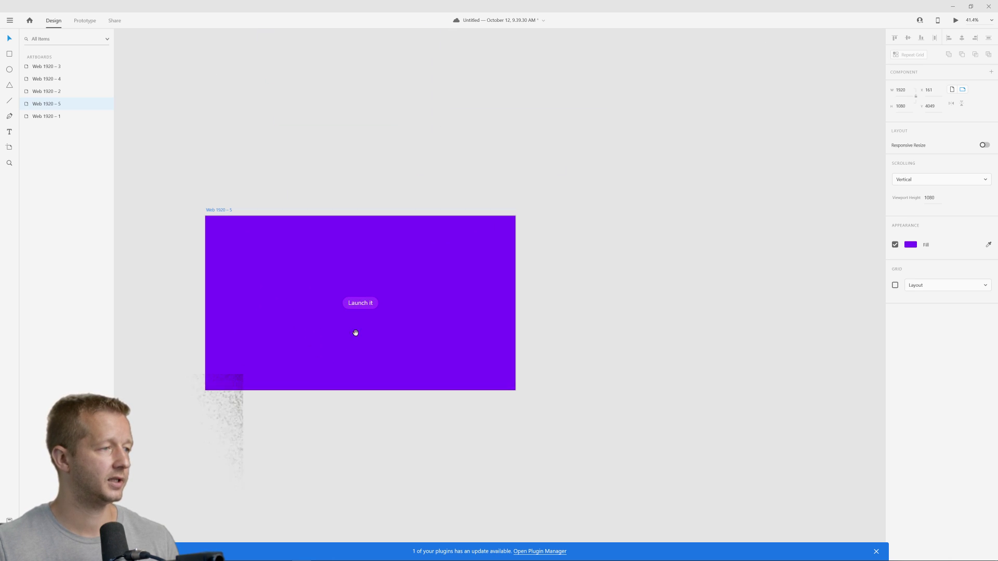
On the duplicated artboard, move the "Launch it" button to X 107 and narrow the artboard to about 434 wide
left_click(362, 308)
left_click_drag(362, 308, 237, 303)
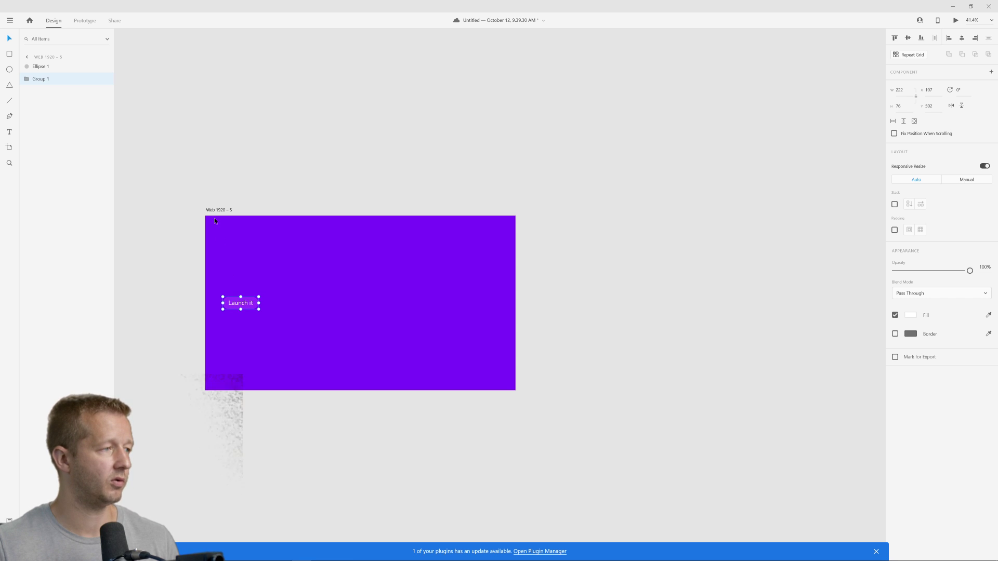
left_click(465, 288)
left_click_drag(517, 302, 276, 294)
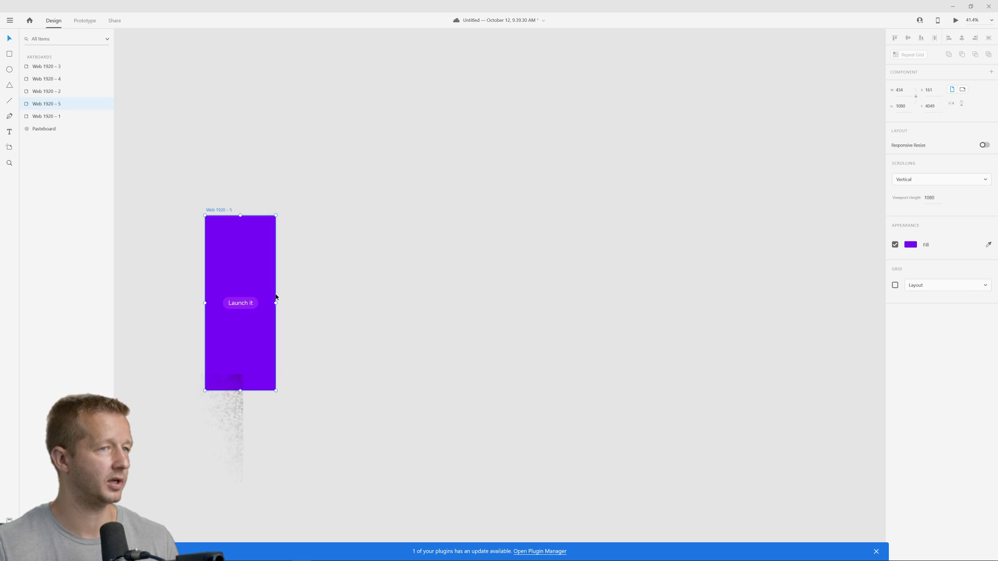
Move the transparent 32 px ellipse from the pasteboard onto the centre of the narrow artboard's "Launch it" button, at X 201, Y 524
left_click(405, 260)
left_click_drag(218, 215, 269, 202)
left_click(268, 198)
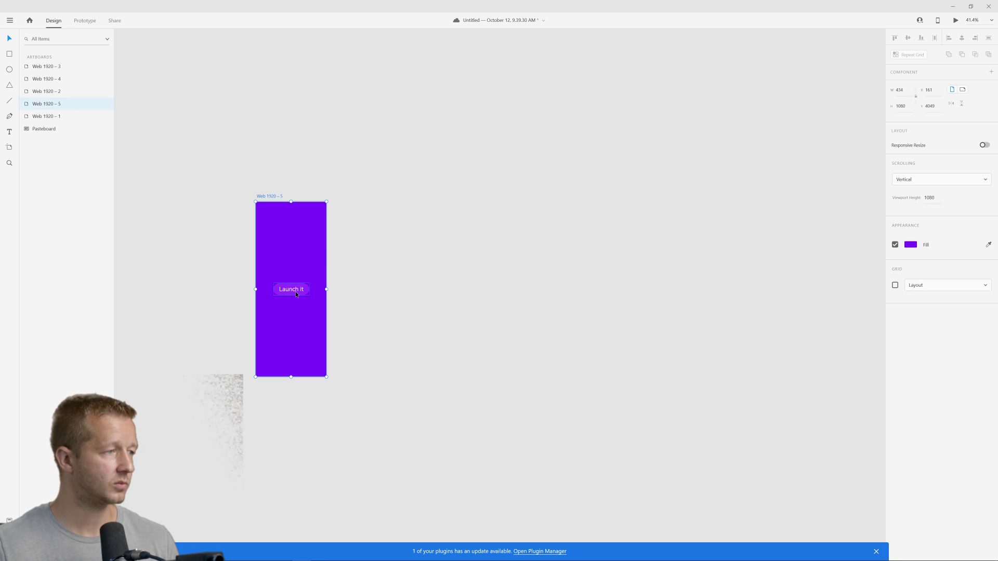
left_click(317, 264)
scroll(296, 247, "up", 2)
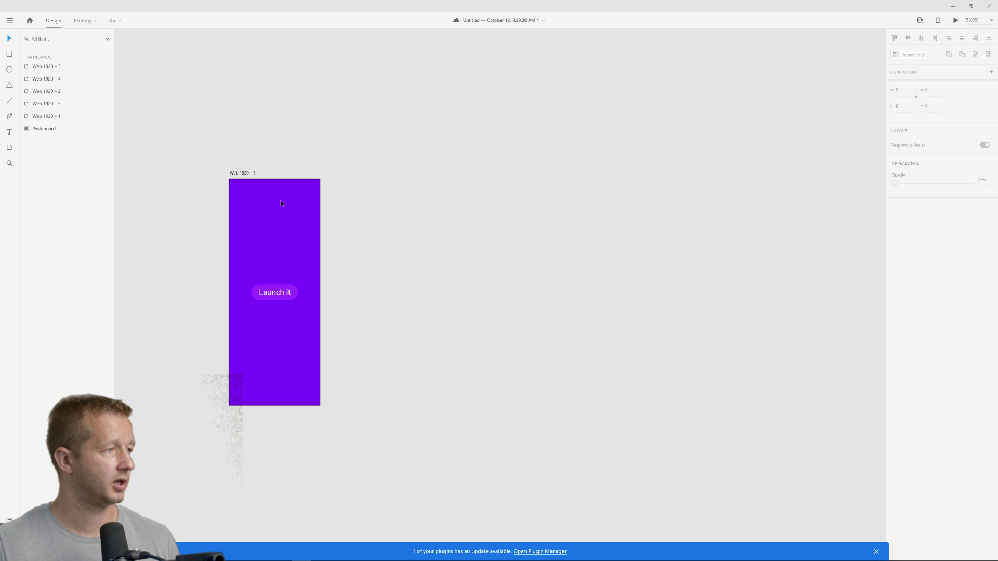
left_click(275, 292)
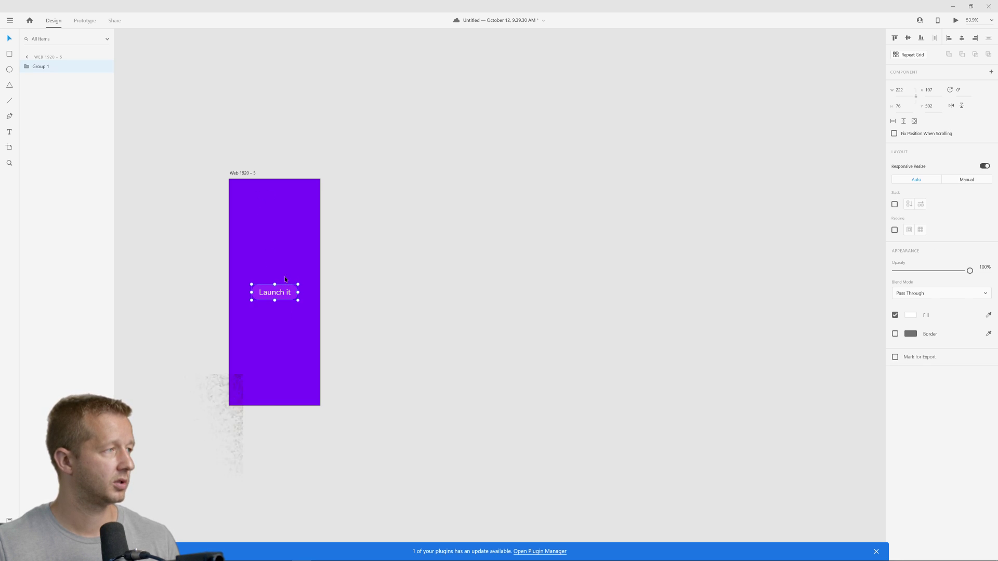
left_click(333, 241)
left_click_drag(333, 200, 589, 368)
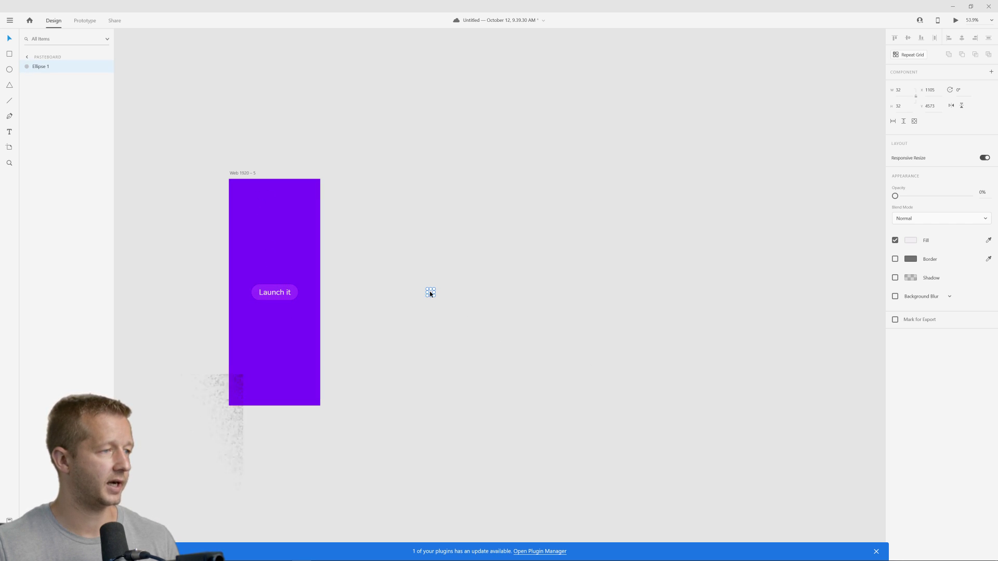
left_click_drag(431, 294, 273, 297)
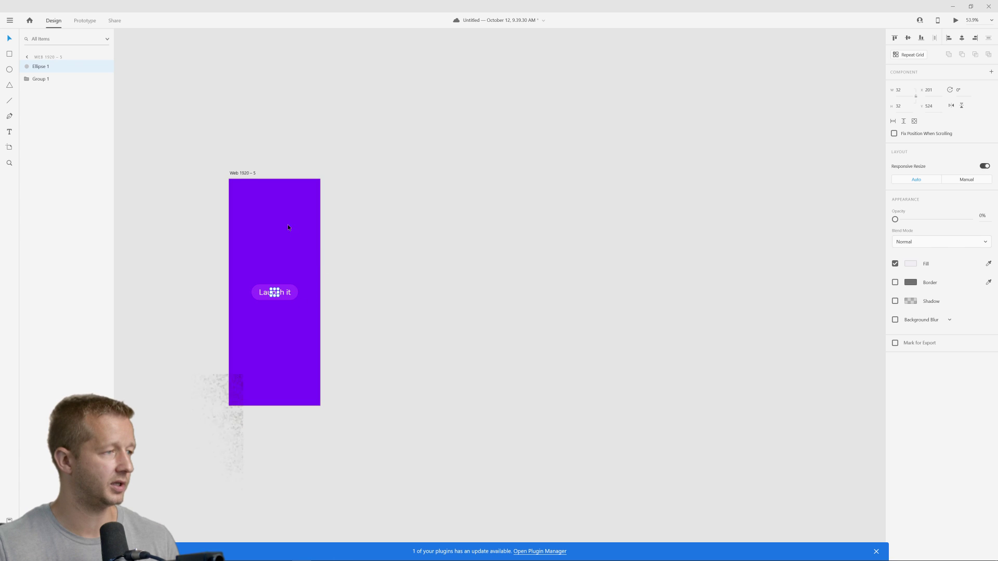
Duplicate the Web 1920 – 2 artboard beside the narrow one at X 702, Y 4049, and set the copy's width to 434
scroll(421, 180, "down", 10)
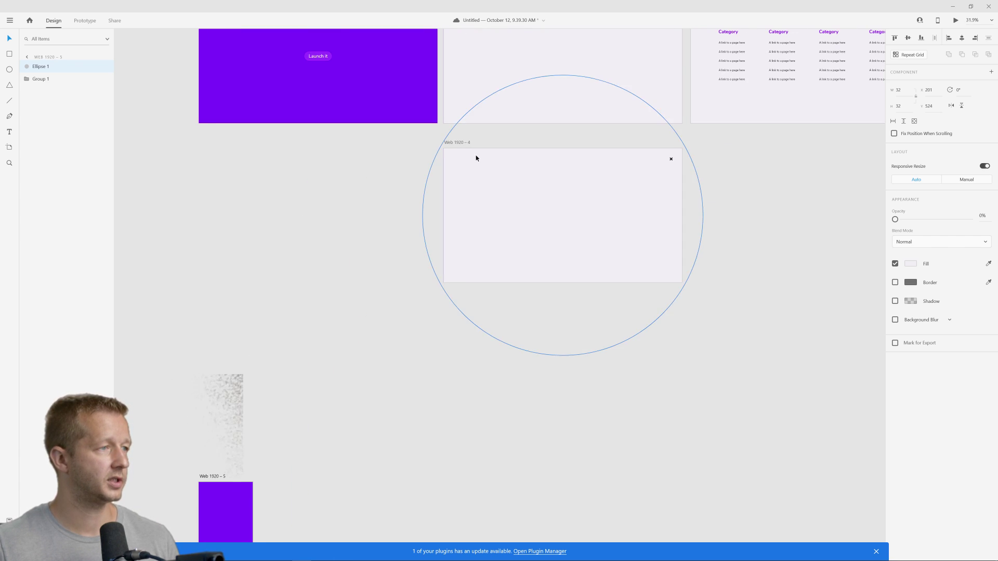
scroll(495, 136, "down", 2)
left_click(472, 117)
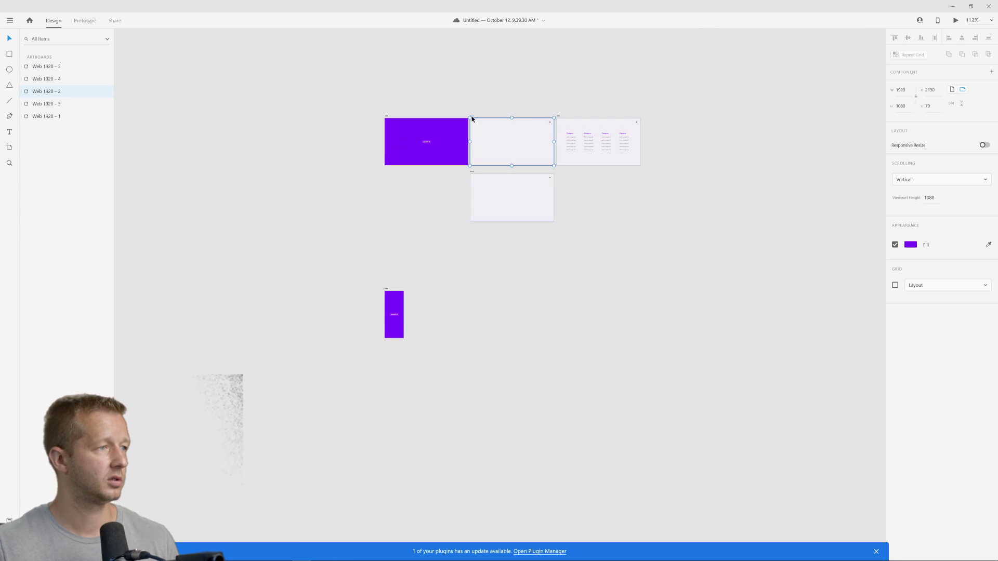
left_click_drag(472, 117, 411, 293)
scroll(413, 296, "up", 12)
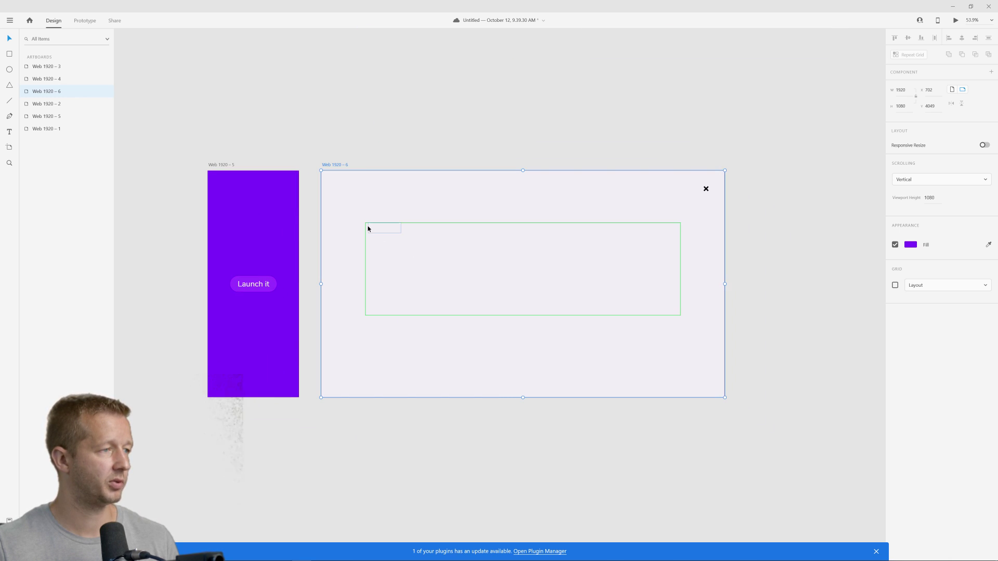
left_click(213, 164)
left_click(340, 166)
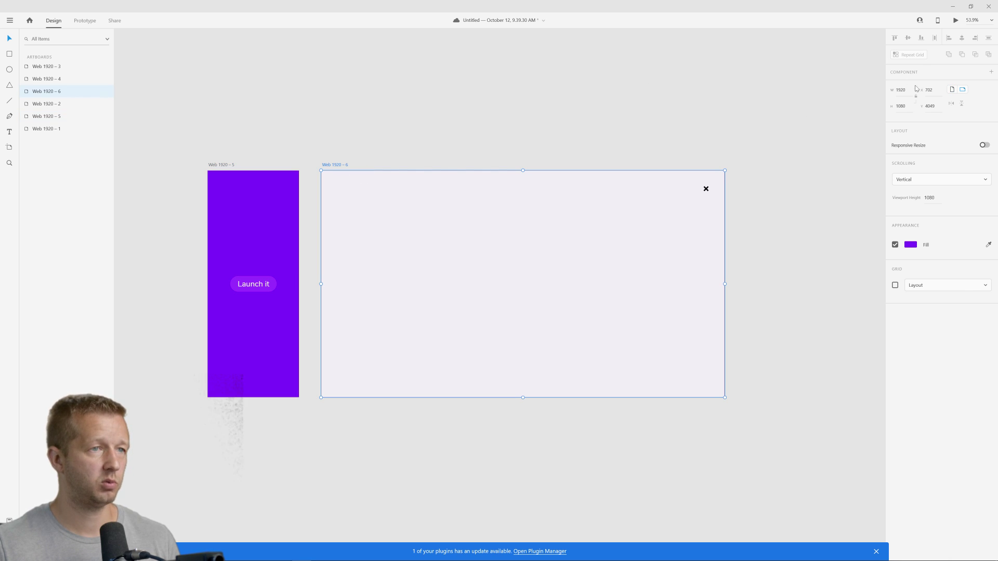
type("434")
key("Return")
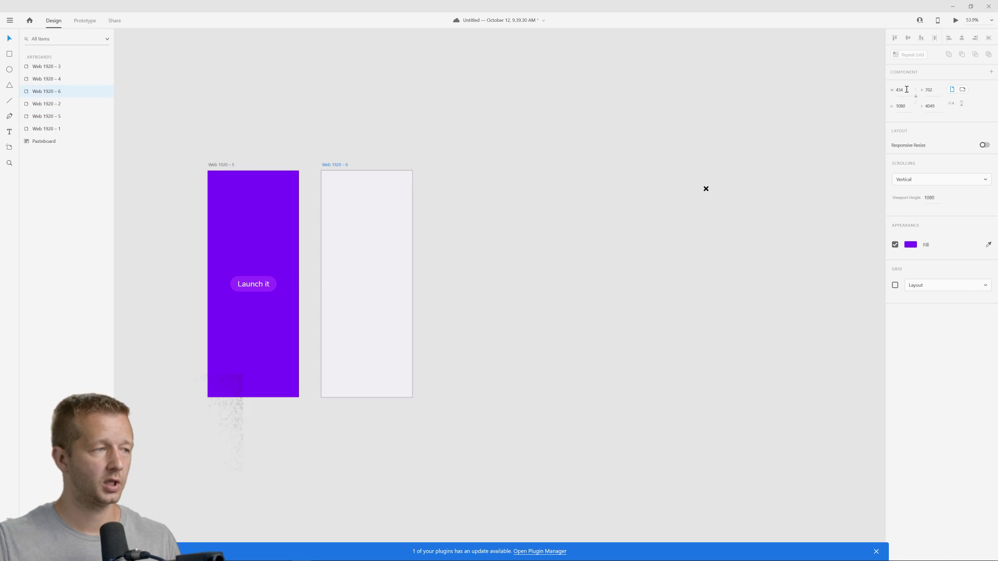
Centre the large ellipse on Web 1920 – 6, shrink it to about 1214 wide, and hide it
left_click(553, 241)
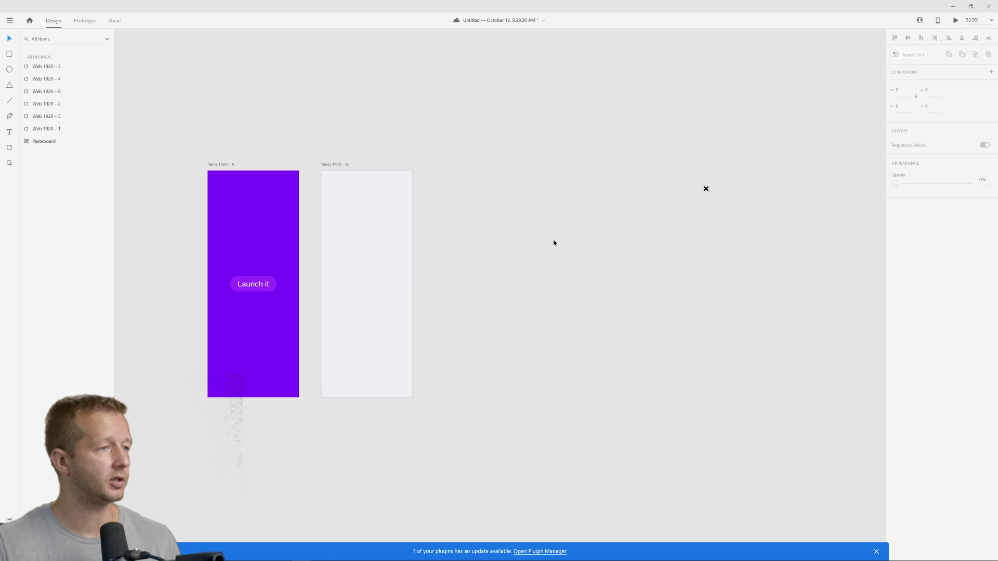
left_click(369, 203)
left_click_drag(380, 188, 225, 189)
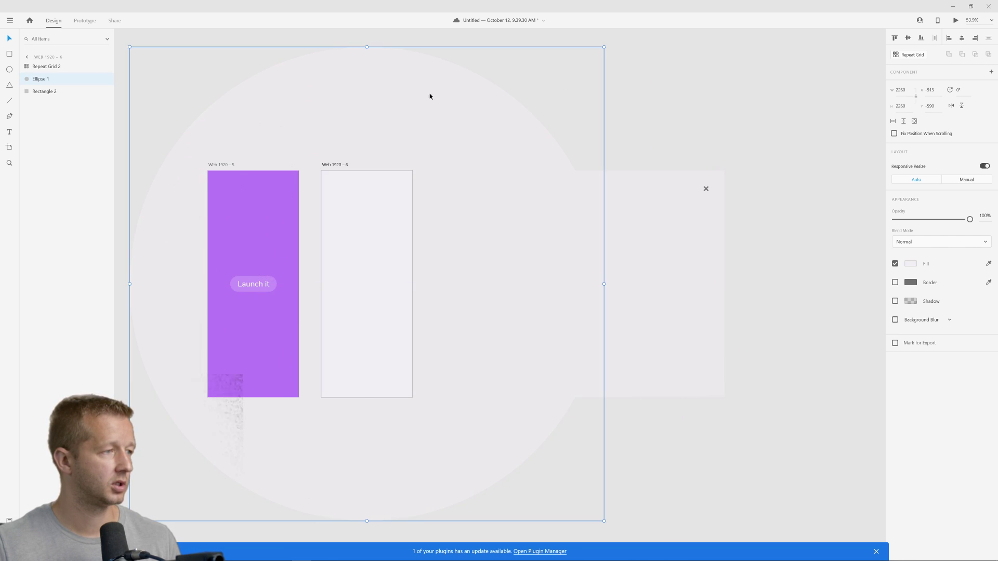
left_click_drag(604, 47, 494, 114)
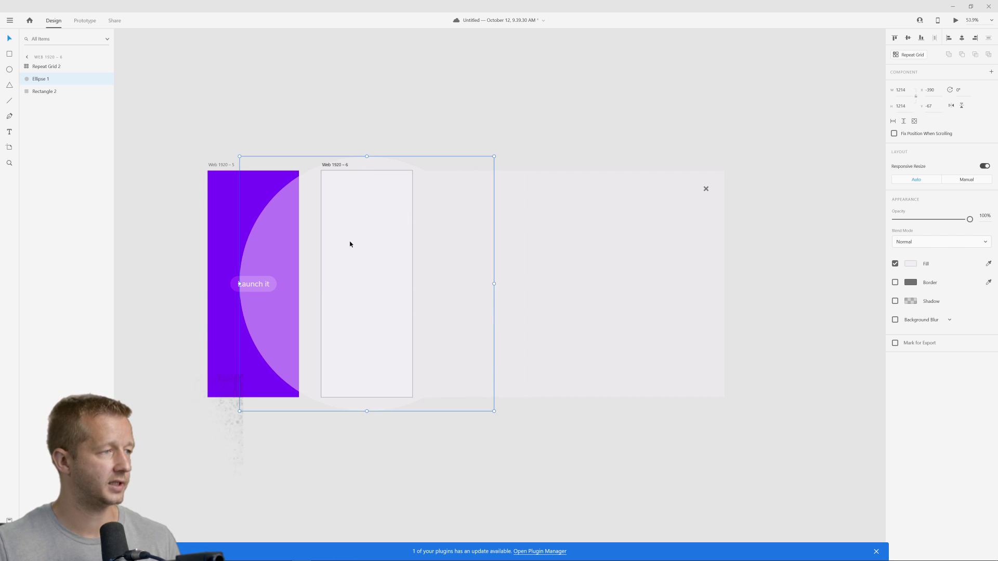
left_click(104, 79)
Bring the stray close icon into Web 1920 – 6's upper right corner and narrow the background rectangle to 434 wide
left_click(543, 229)
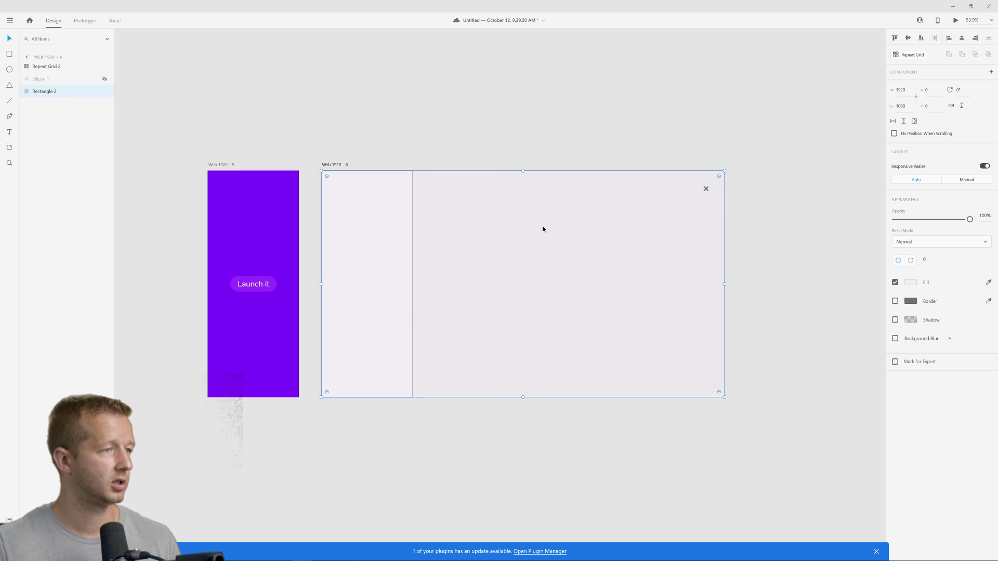
left_click(707, 193)
left_click(706, 191)
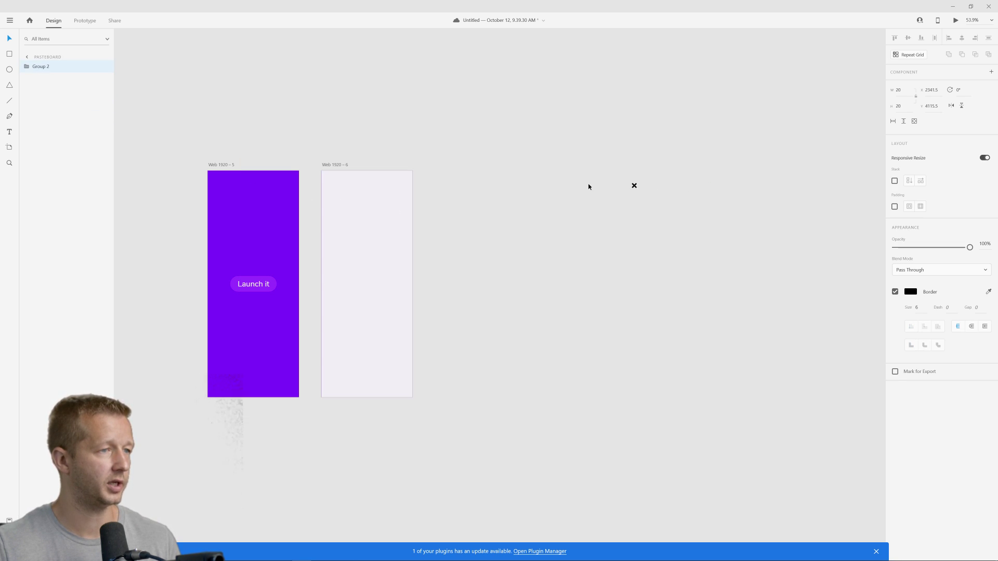
left_click_drag(635, 182, 400, 183)
left_click(562, 243)
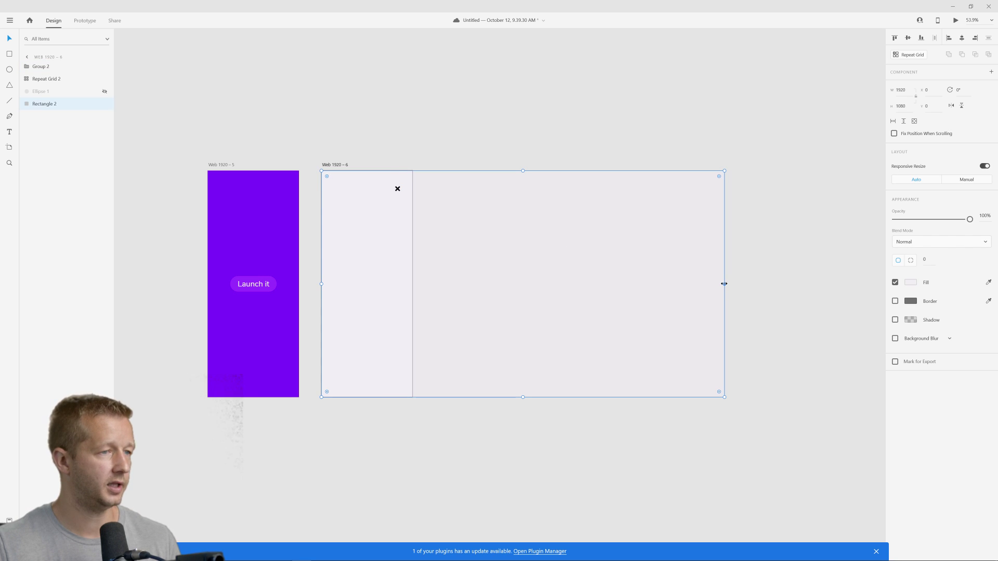
left_click_drag(724, 284, 413, 284)
Set the category link grid's opacity to 100% and fit it into Web 1920 – 6 as a single 291-wide column at X 53
left_click(380, 255)
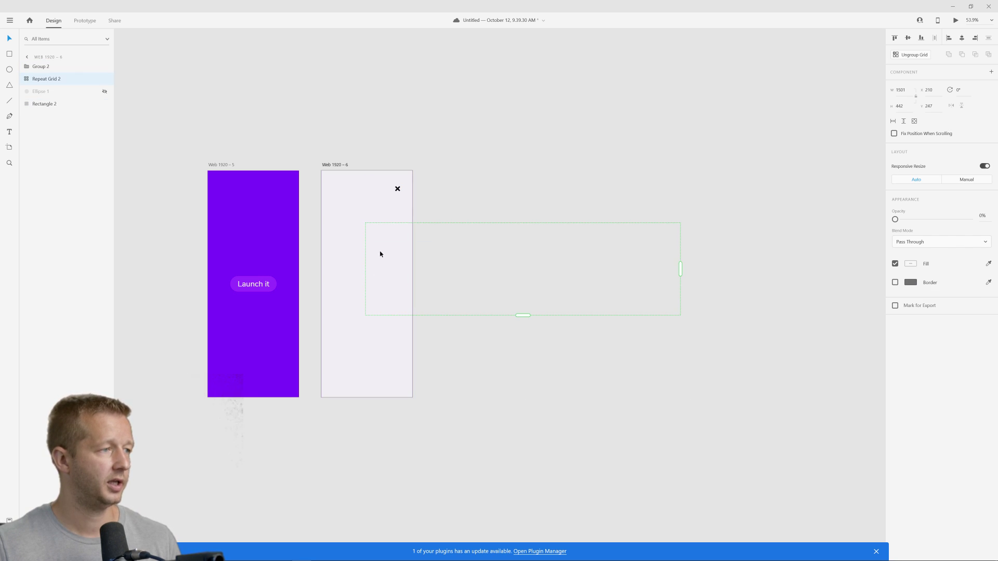
left_click_drag(895, 220, 970, 219)
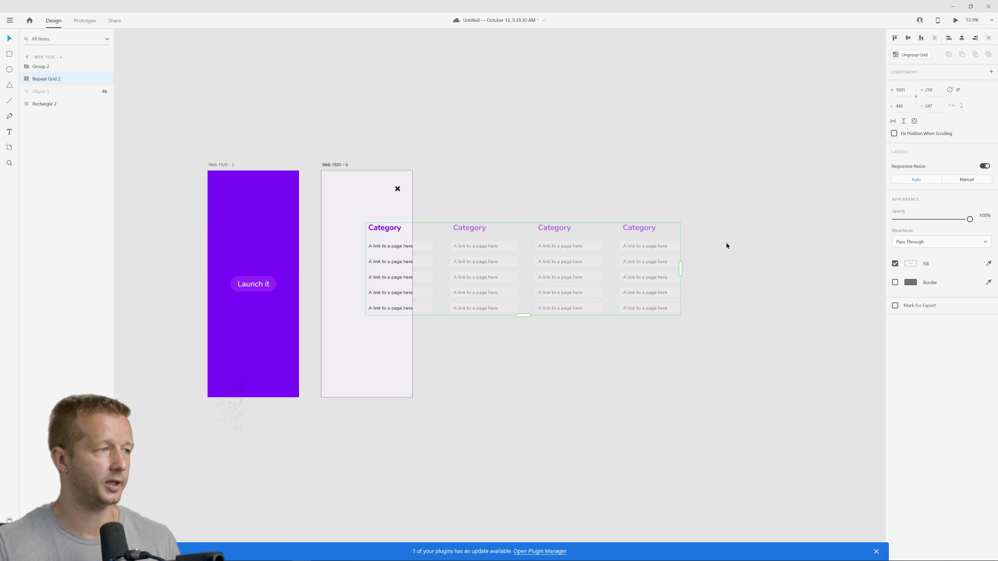
left_click_drag(379, 226, 353, 231)
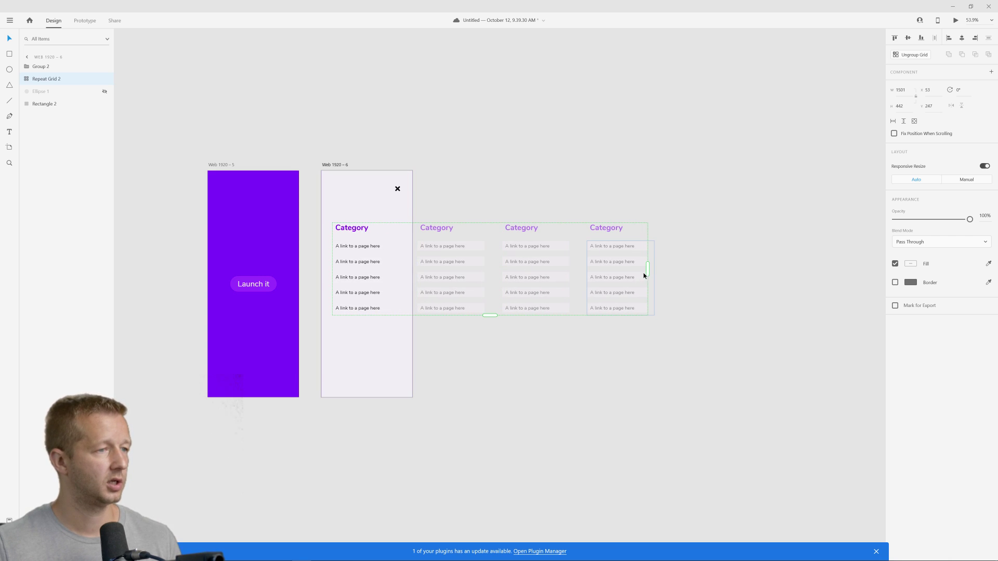
left_click_drag(647, 269, 393, 269)
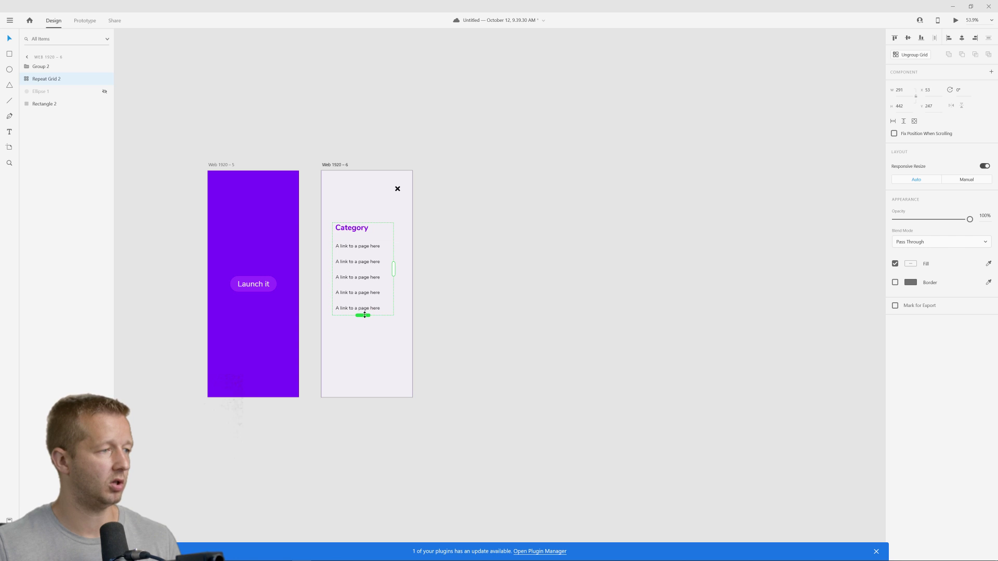
Extend the category grid downward with wider gaps, to about 1185 high, and move it up to Y 145
left_click_drag(363, 315, 363, 451)
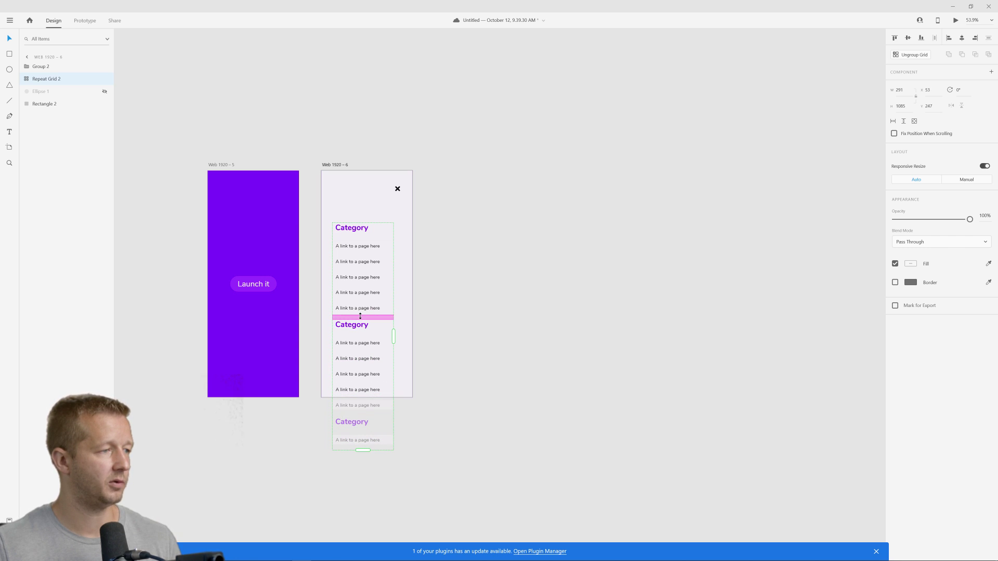
left_click_drag(361, 318, 385, 329)
left_click(470, 318)
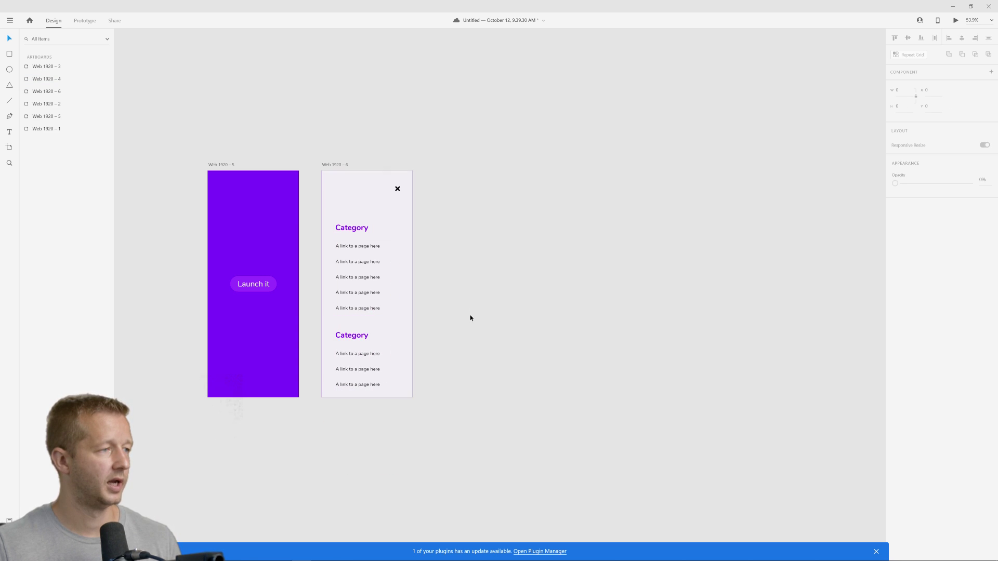
left_click_drag(352, 229, 350, 207)
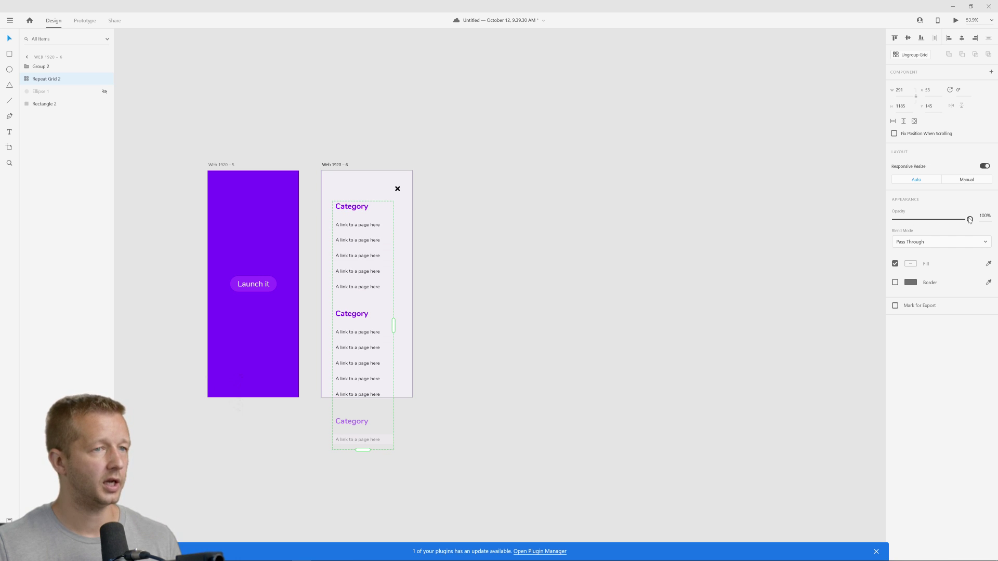
Set the category grid's opacity to 0% and unhide the large ellipse on Web 1920 – 6
key("0")
key("0")
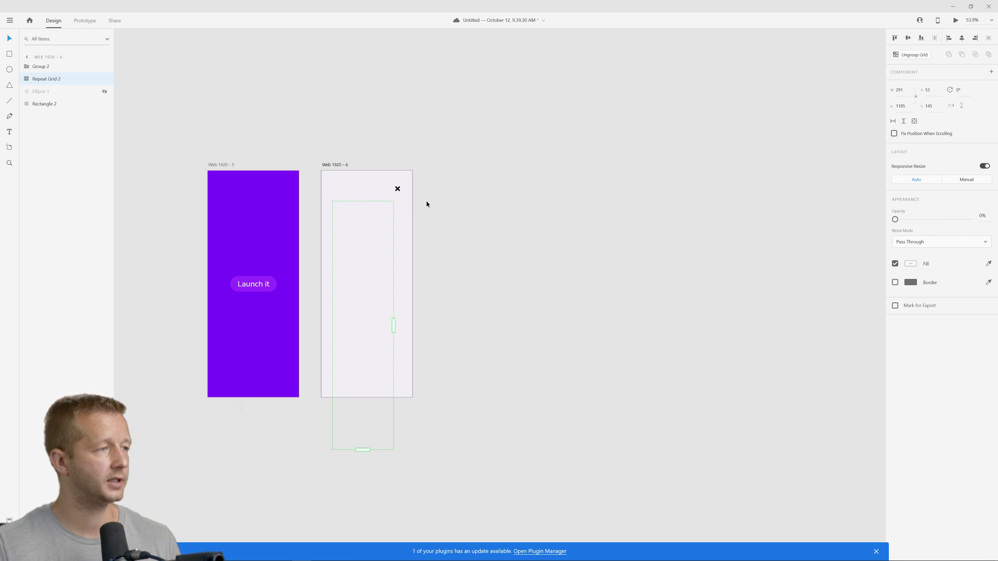
left_click(335, 186)
left_click(105, 93)
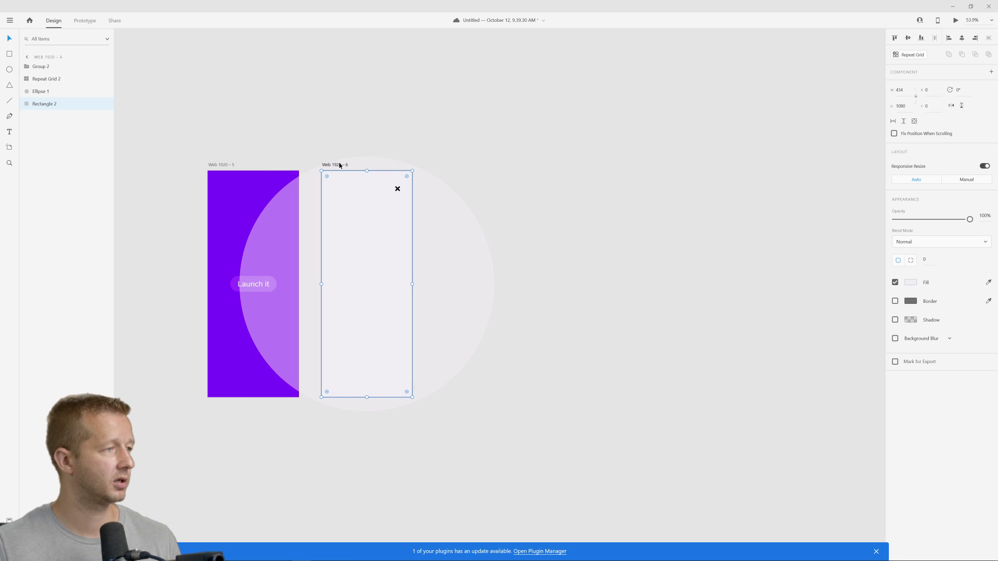
Duplicate Web 1920 – 6 to its right and show the copy's link grid at 100% opacity, lowered to Y 197
left_click(347, 165)
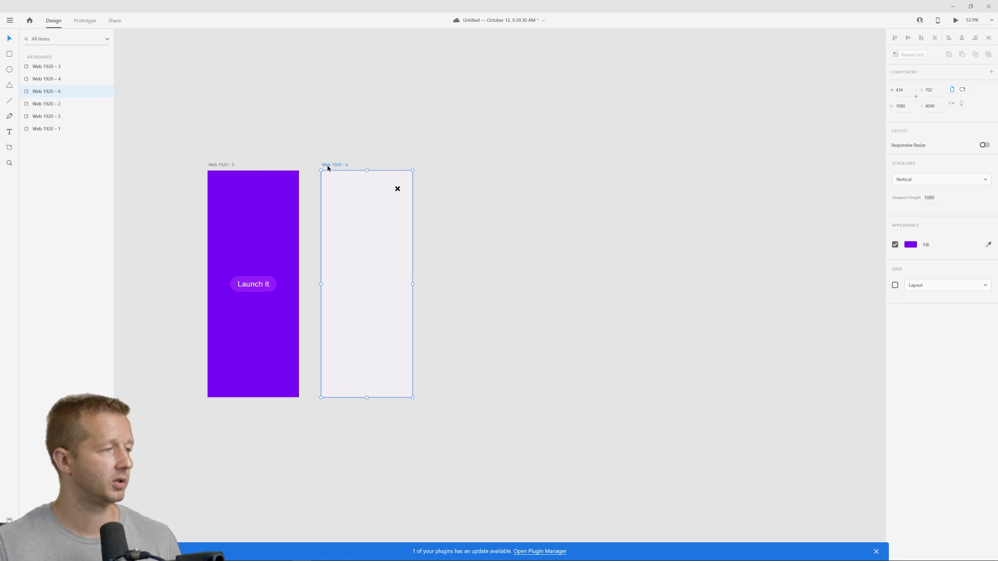
left_click_drag(335, 165, 449, 164)
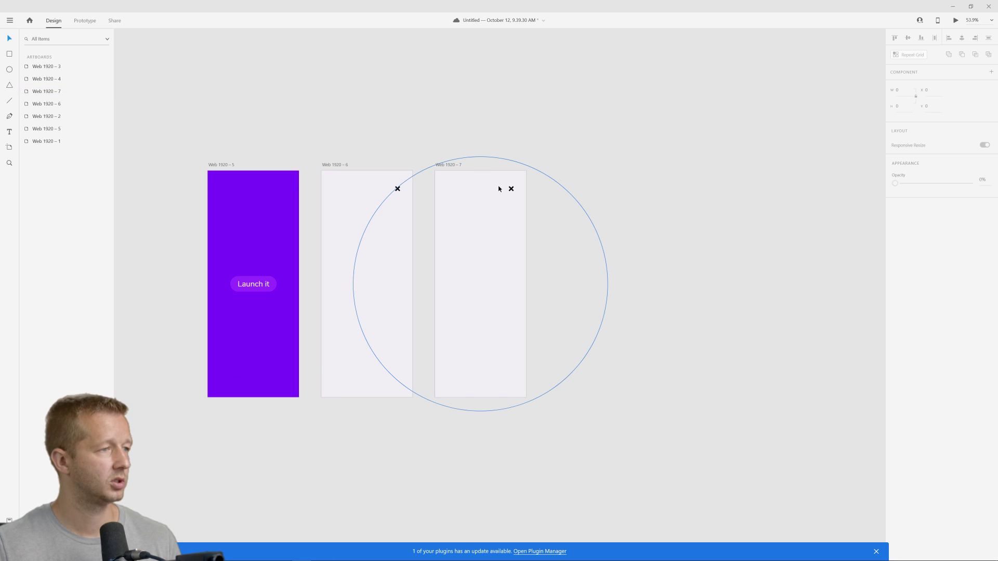
left_click(497, 217)
left_click(476, 263)
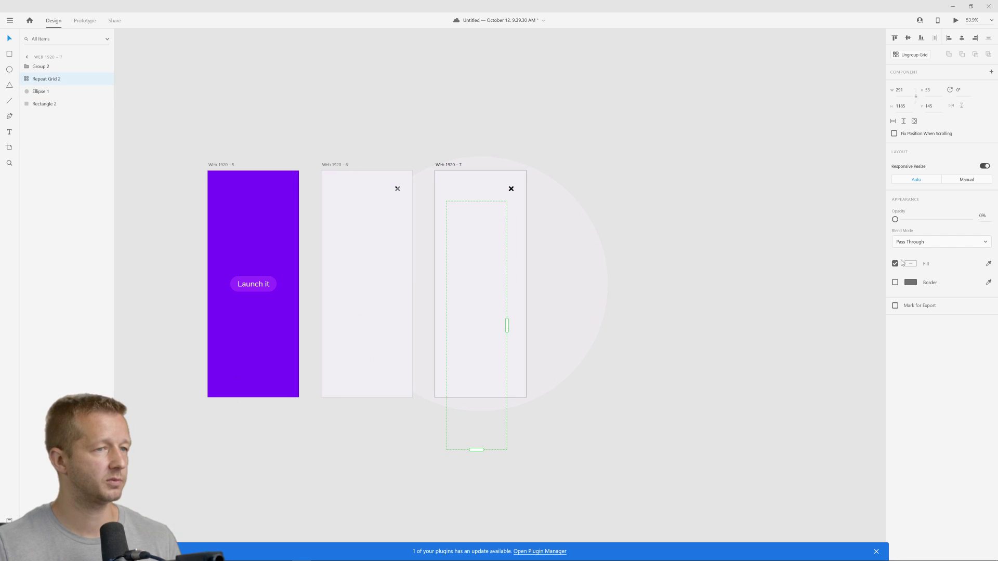
key("0")
left_click_drag(501, 203, 474, 218)
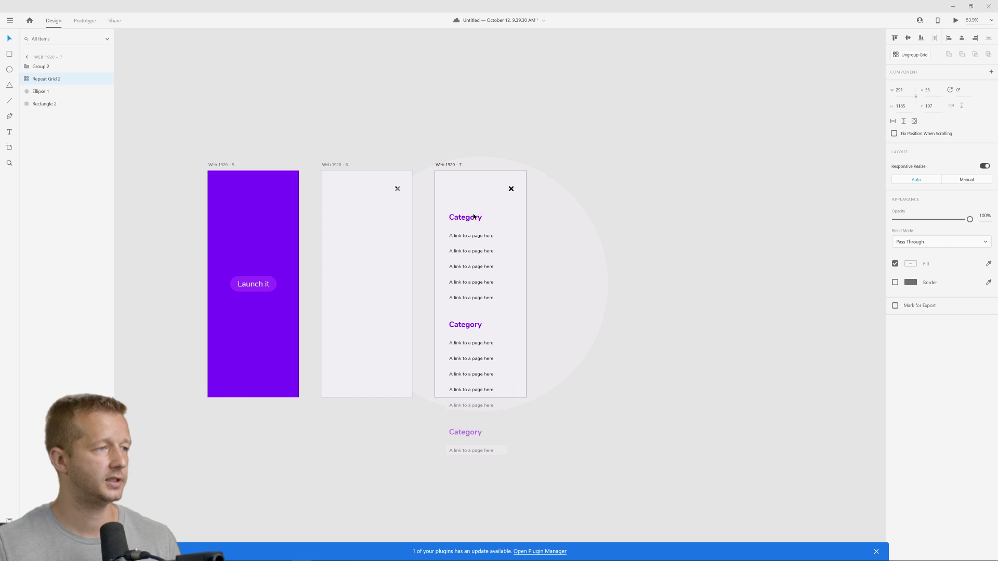
left_click(307, 114)
Duplicate the Web 1920 – 6 artboard straight below itself, at X 702, Y 5252
left_click(221, 164)
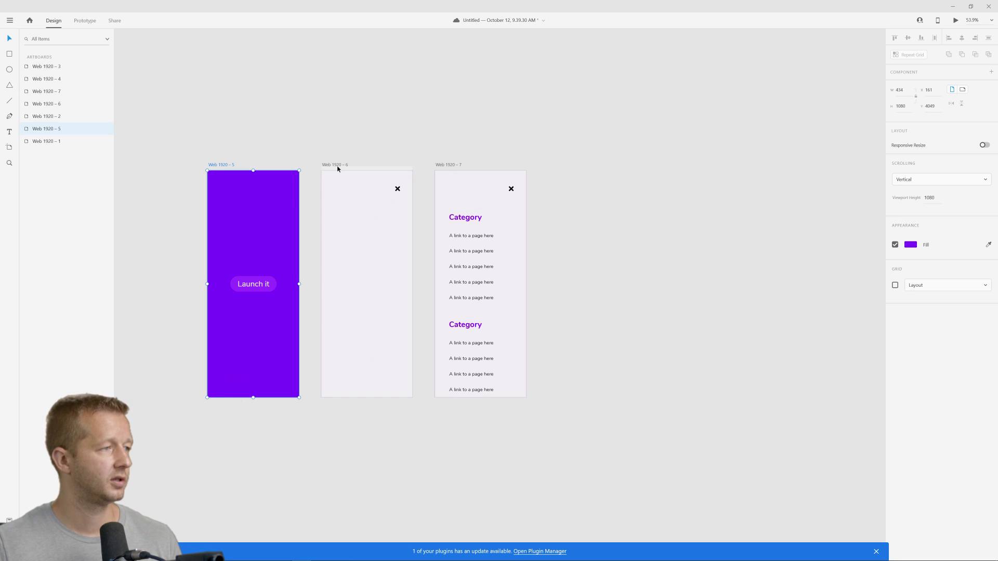
left_click_drag(337, 166, 345, 417)
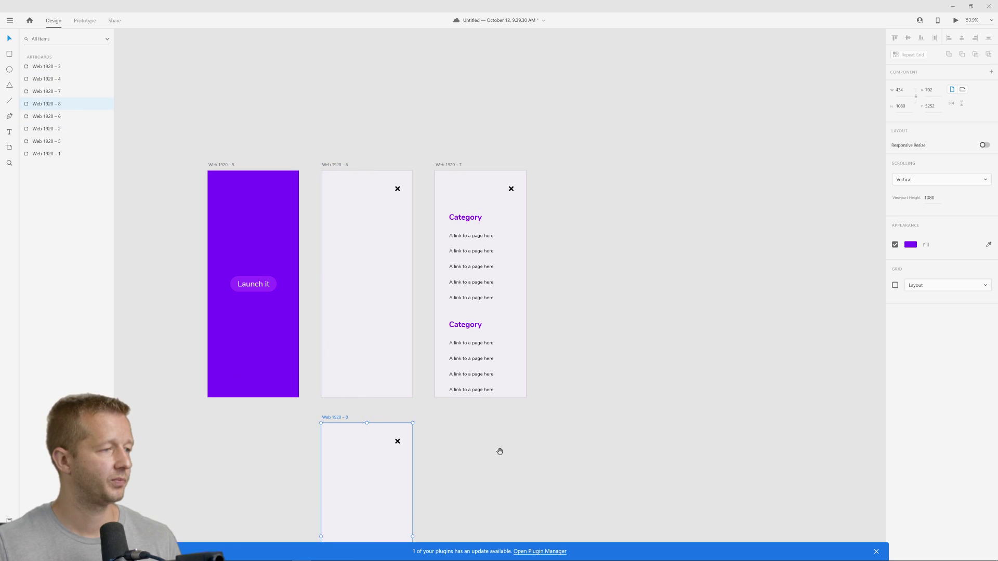
left_click_drag(499, 451, 504, 394)
Link the narrow artboard's "Launch it" button to Web 1920 – 6 in prototype mode and set the transition's duration to 0.5 s
left_click(515, 130)
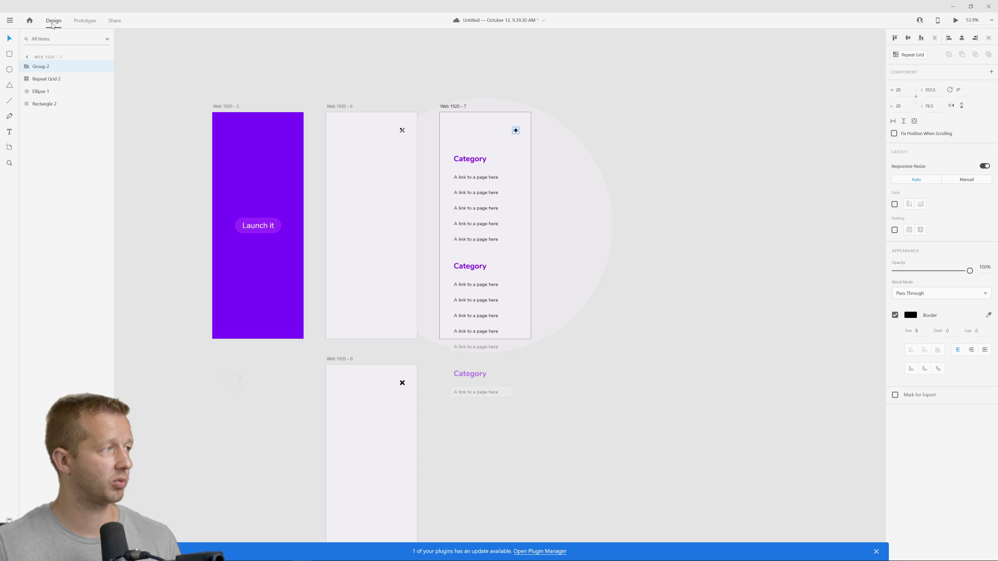
left_click(84, 20)
left_click(267, 228)
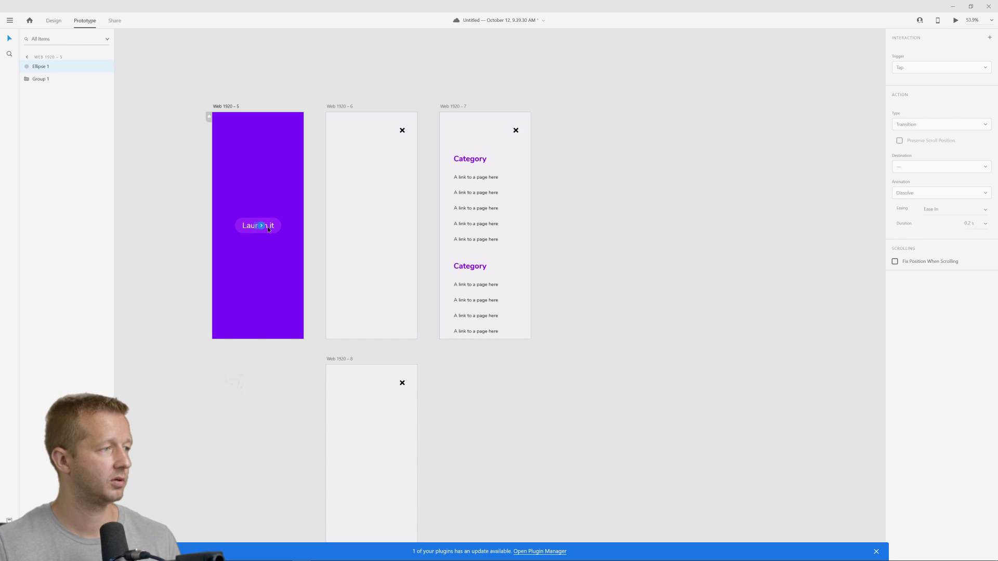
left_click_drag(279, 225, 395, 225)
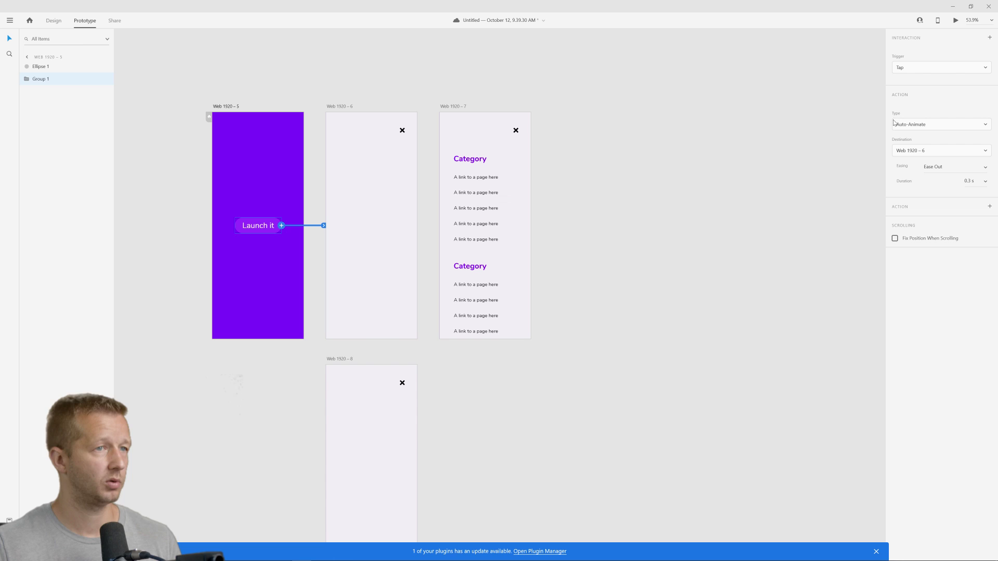
left_click(957, 184)
type("0.5")
key("Return")
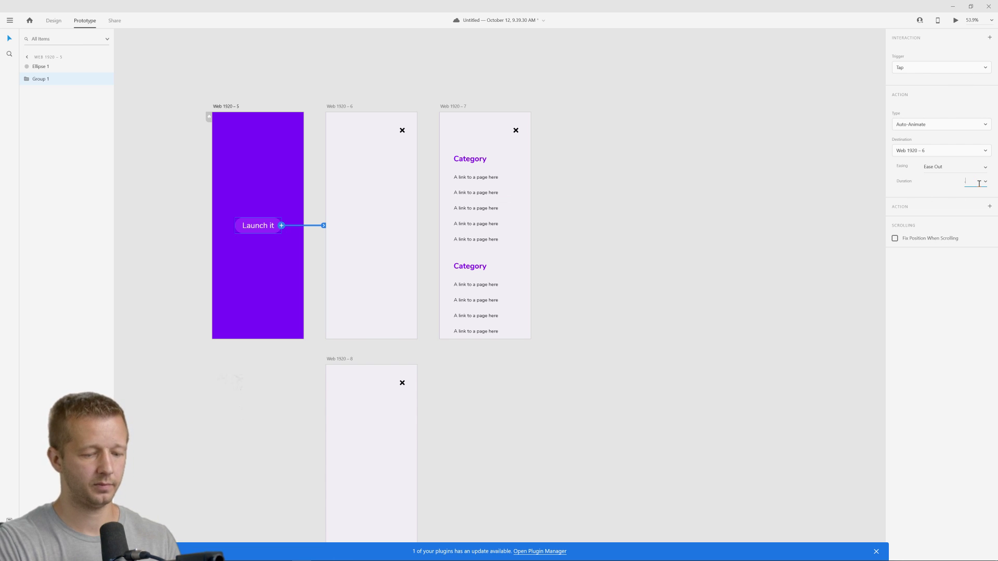
Link the Web 1920 – 6 artboard to Web 1920 – 7 and set the interaction's trigger to Time
left_click(342, 109)
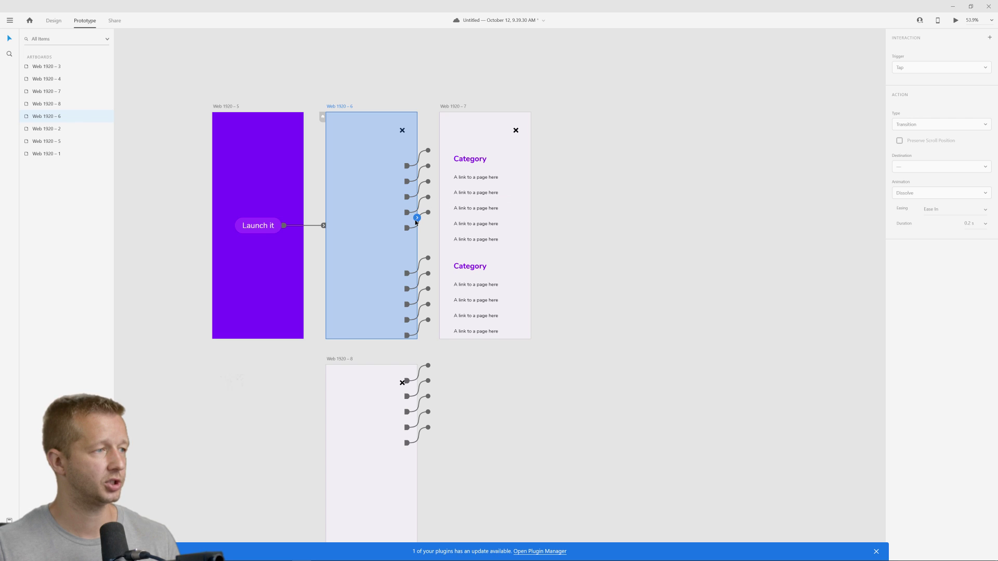
left_click_drag(417, 218, 476, 227)
left_click(938, 67)
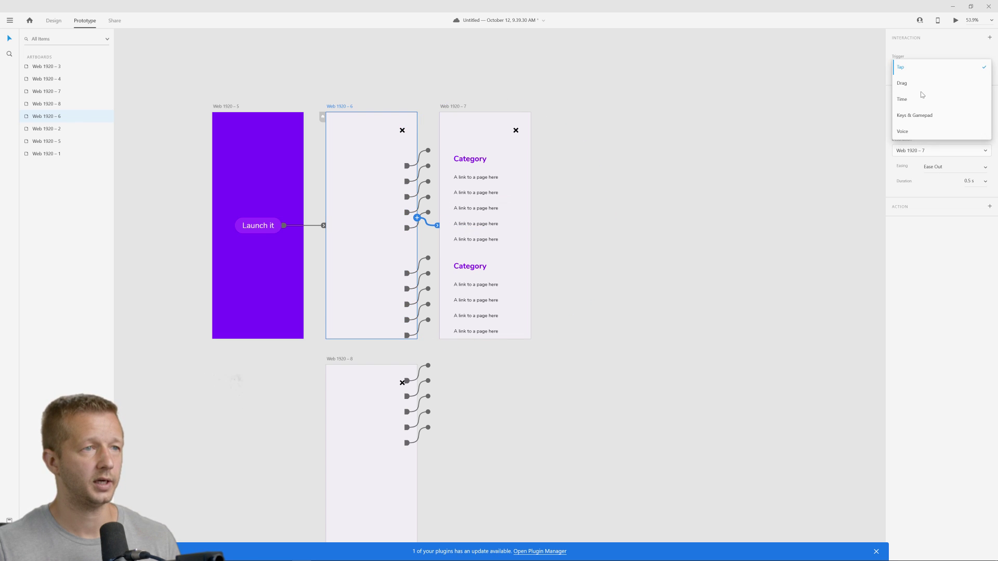
left_click(928, 100)
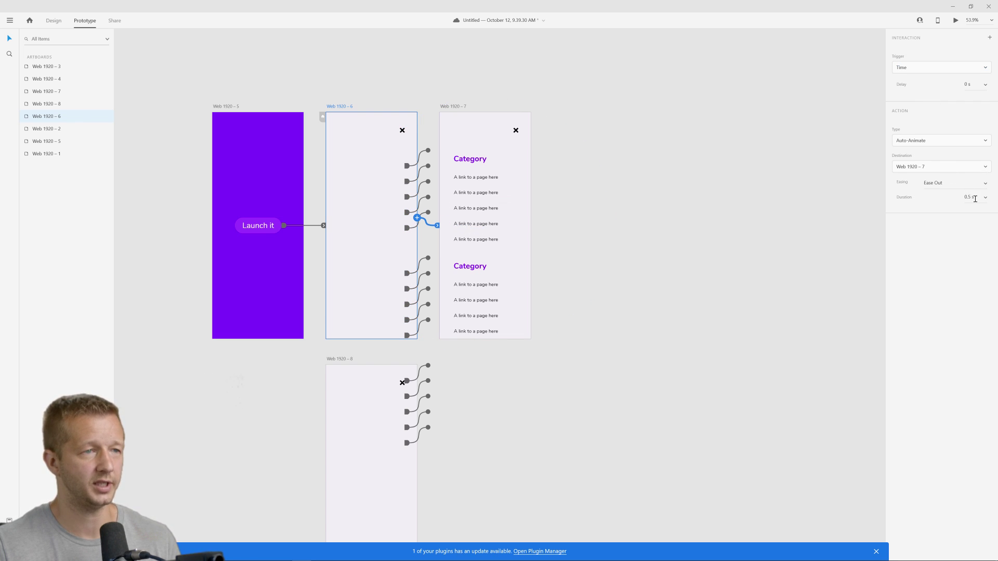
Link the close icon on Web 1920 – 7 to Web 1920 – 8, and link the Web 1920 – 8 artboard to Web 1920 – 5 with a Time trigger
left_click(517, 132)
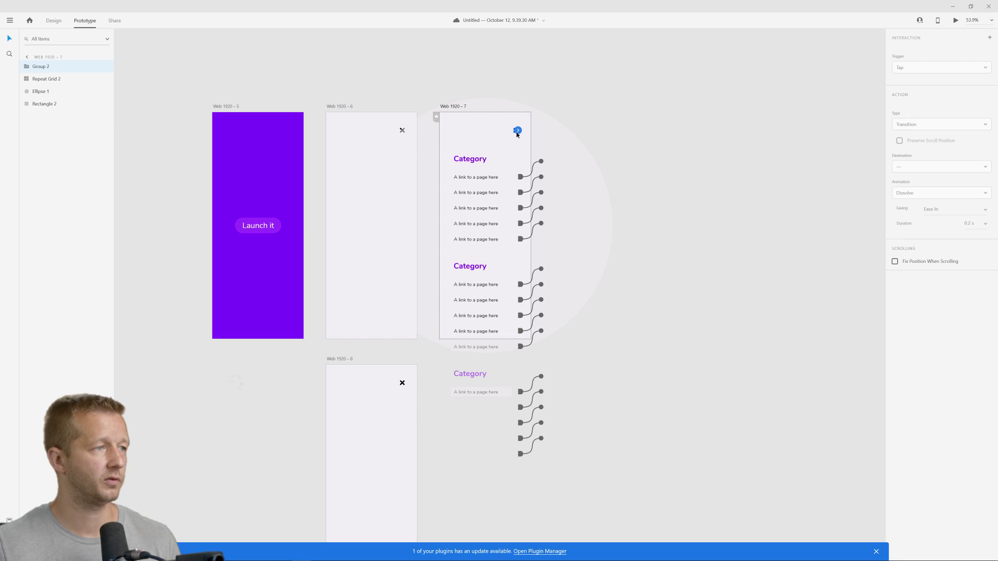
left_click_drag(518, 134, 419, 476)
left_click_drag(551, 397, 629, 280)
scroll(421, 276, "up", 2)
left_click(450, 298)
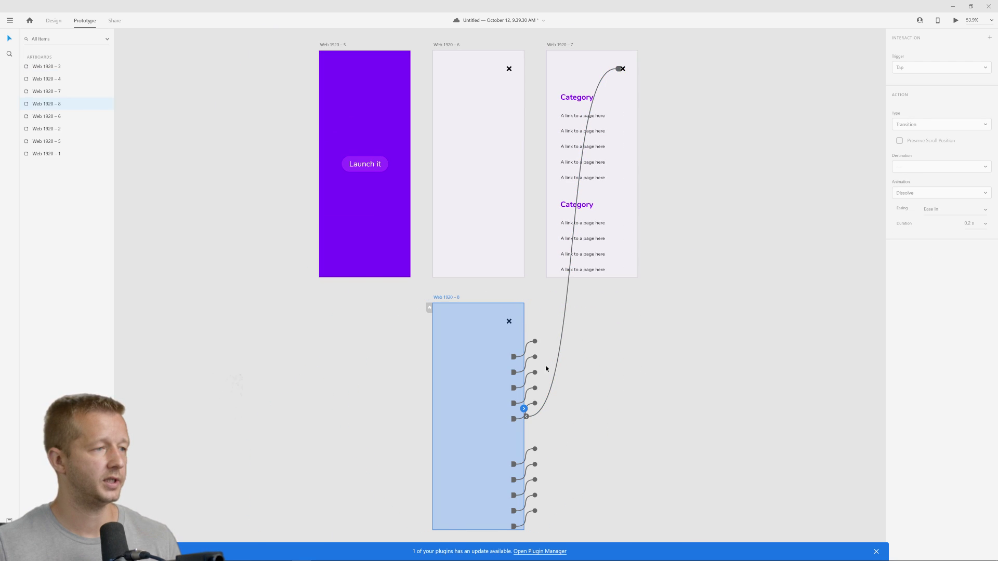
left_click(526, 412)
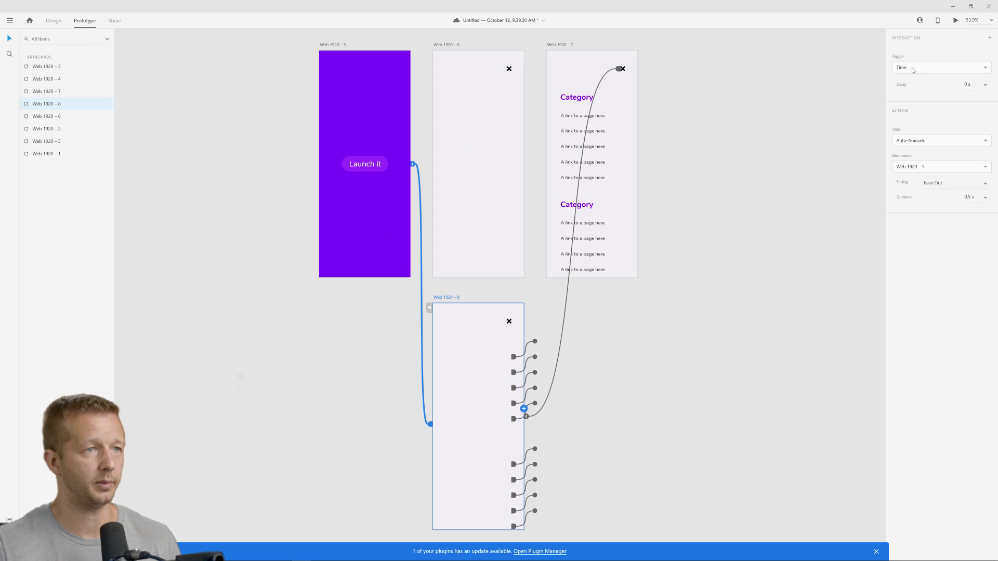
left_click(760, 223)
Preview the narrow prototype from Web 1920 – 5, launching the category menu and closing it again, and close the preview
left_click(377, 164)
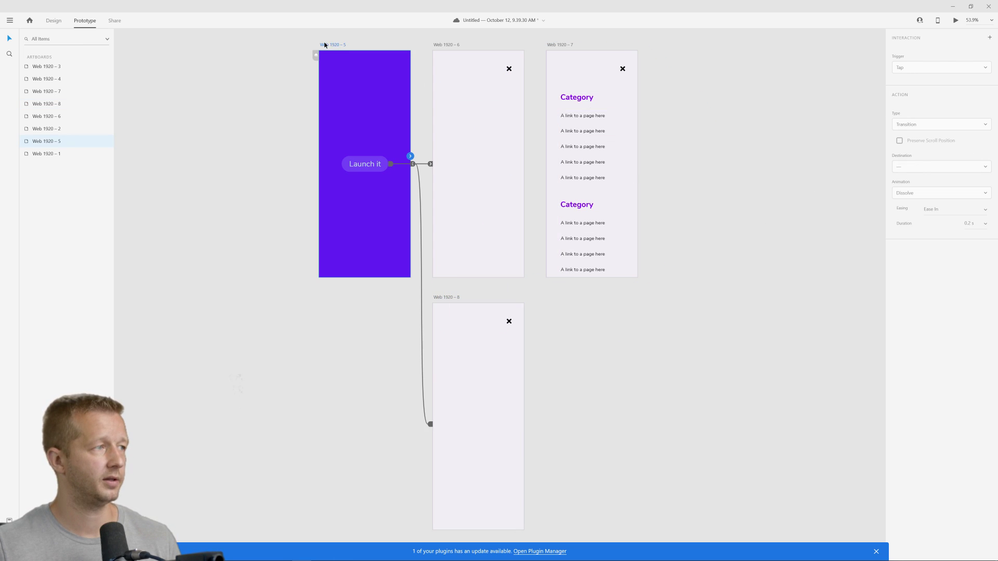
left_click(956, 20)
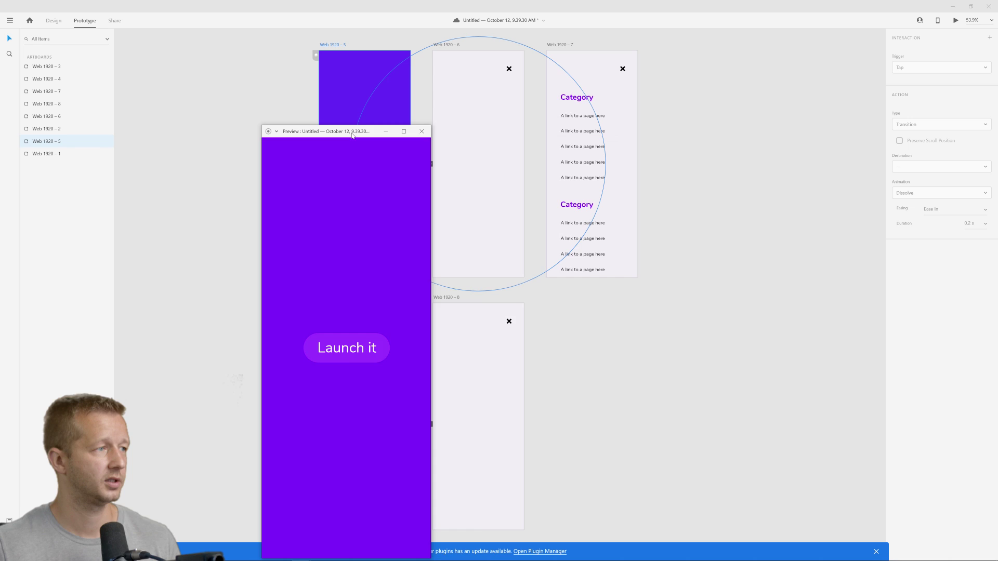
left_click(514, 294)
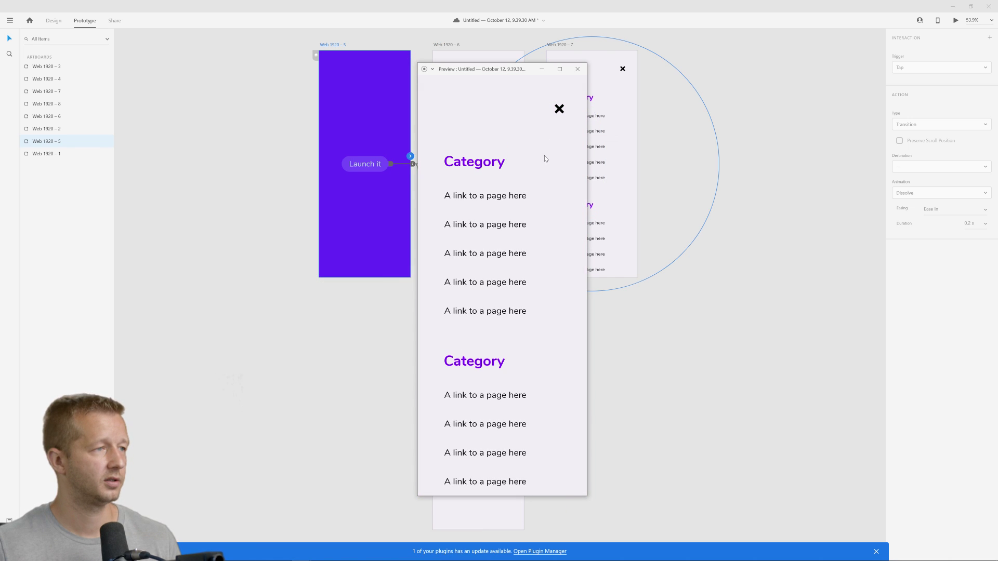
key("Left")
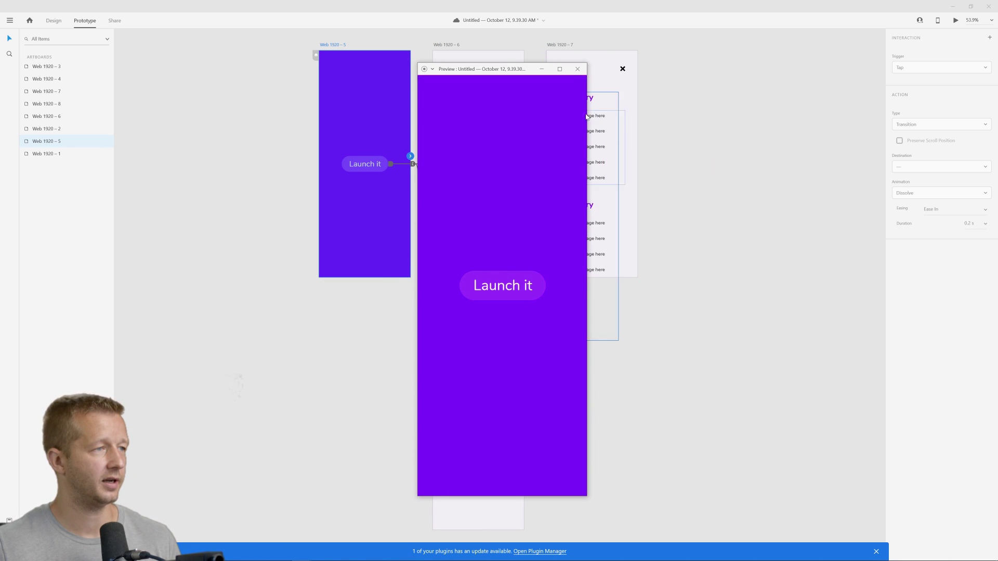
left_click(577, 69)
Preview the wide prototype from Web 1920 – 1, launching and closing its category menu, and close the preview
scroll(754, 118, "down", 5)
scroll(499, 372, "up", 10)
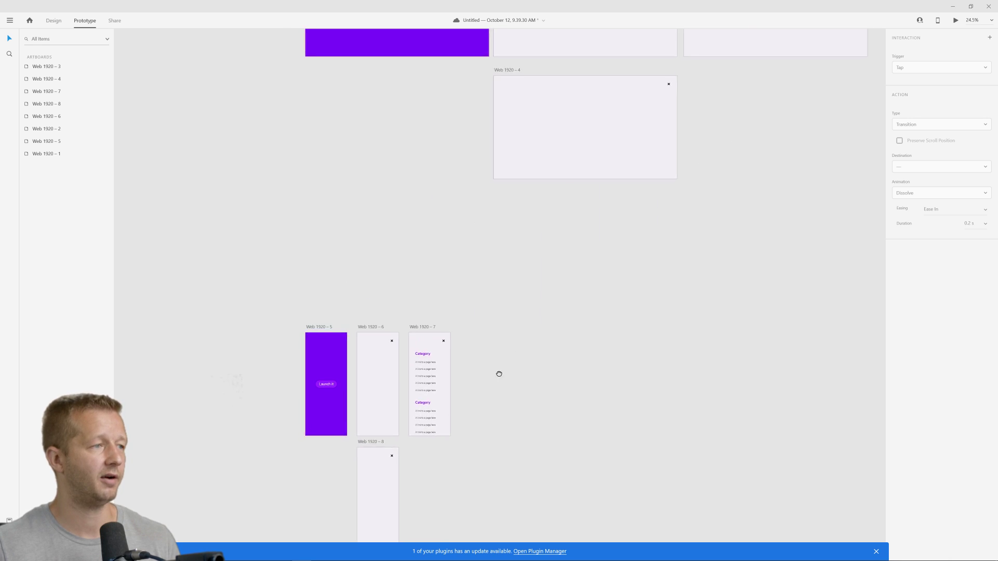
left_click(212, 164)
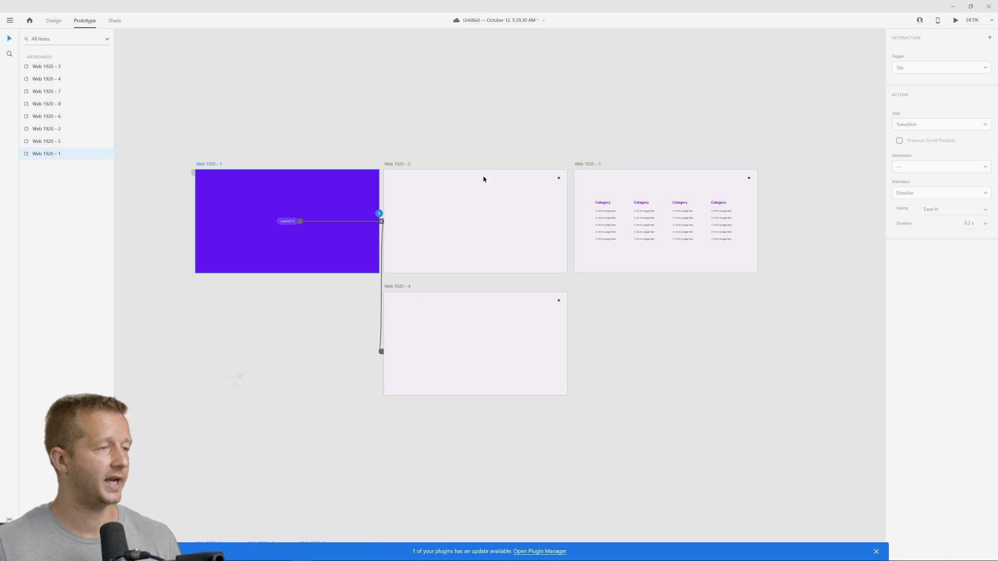
key("ctrl+Return")
left_click_drag(504, 133, 411, 68)
left_click(525, 283)
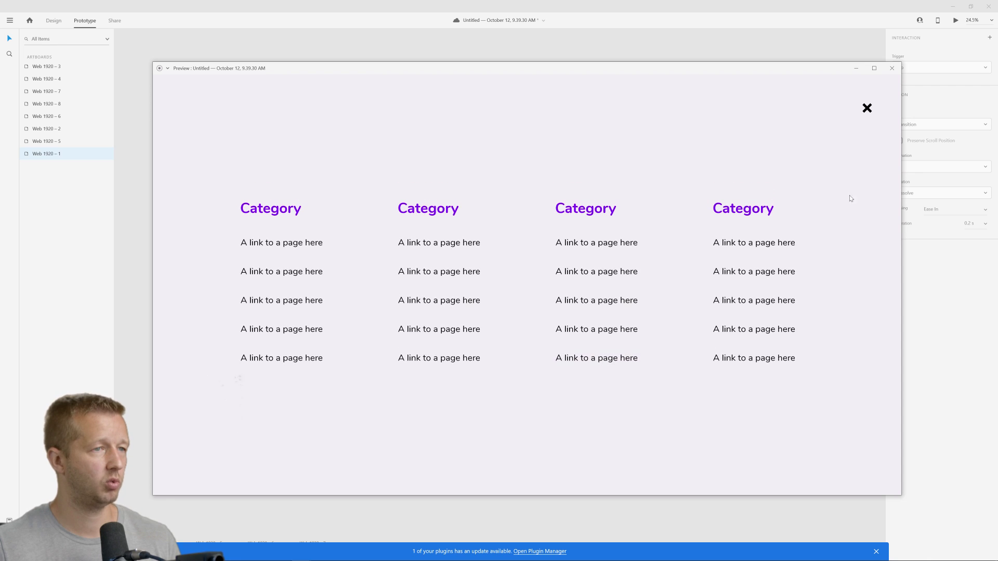
left_click(867, 109)
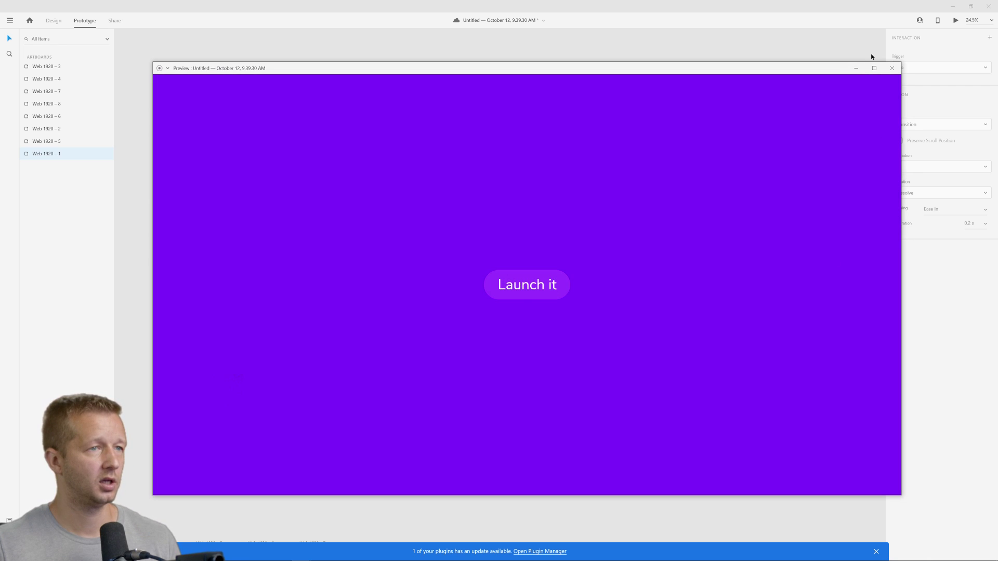
left_click(892, 68)
scroll(670, 356, "down", 3)
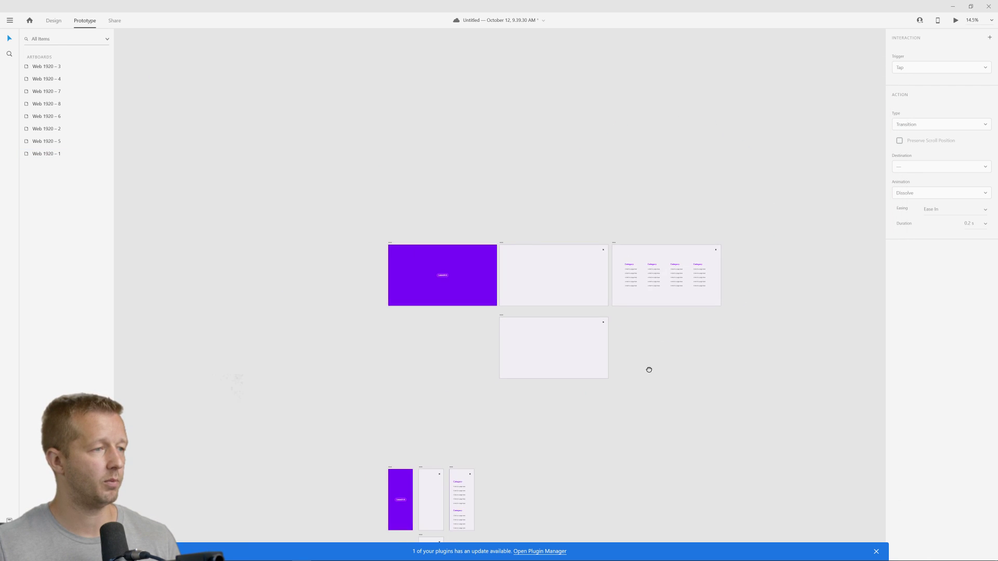
left_click_drag(648, 369, 599, 280)
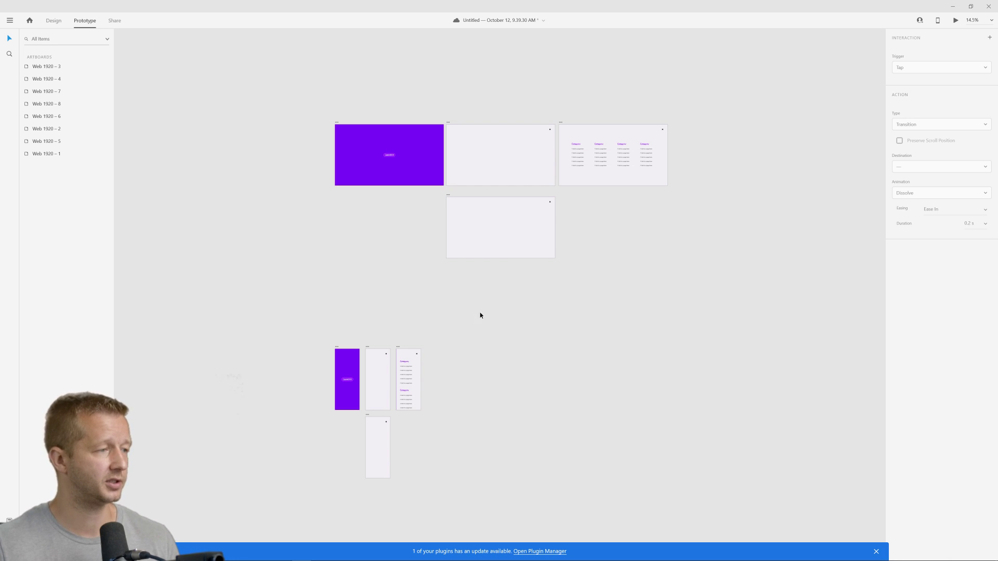